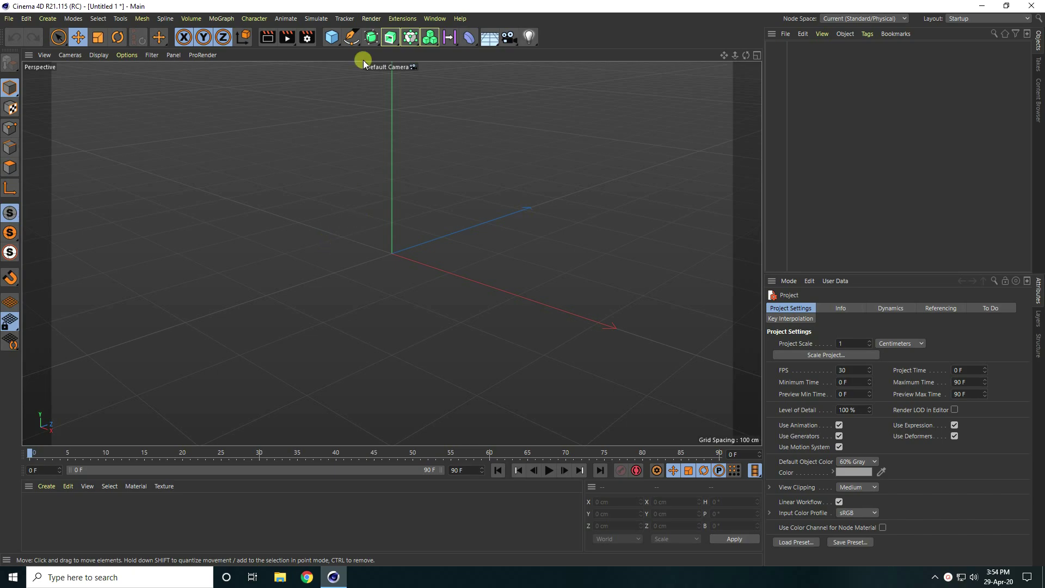
Add a 500 × 500 cm plane with 22 width and height segments
left_click(331, 37)
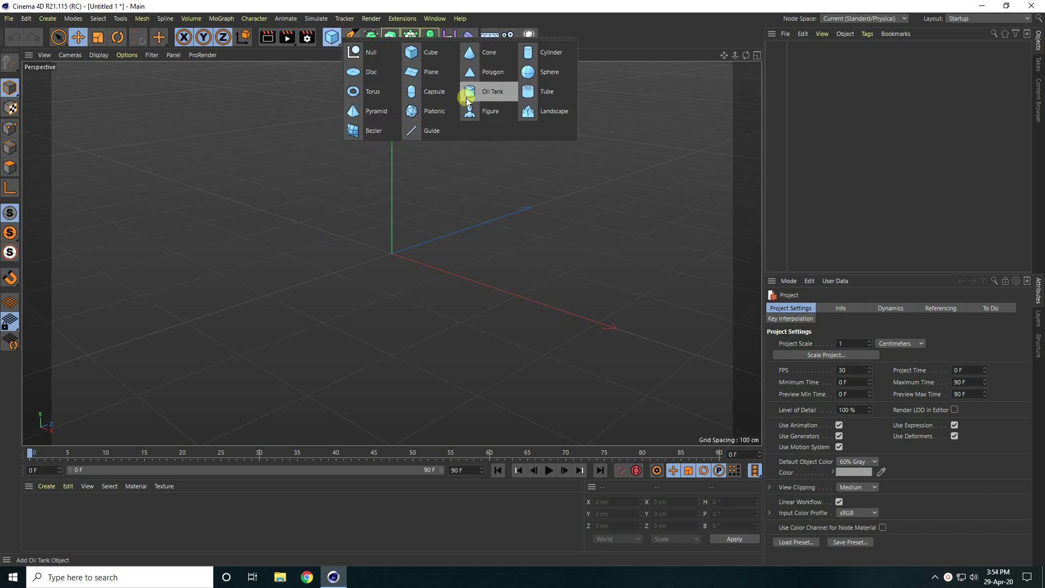
left_click(427, 70)
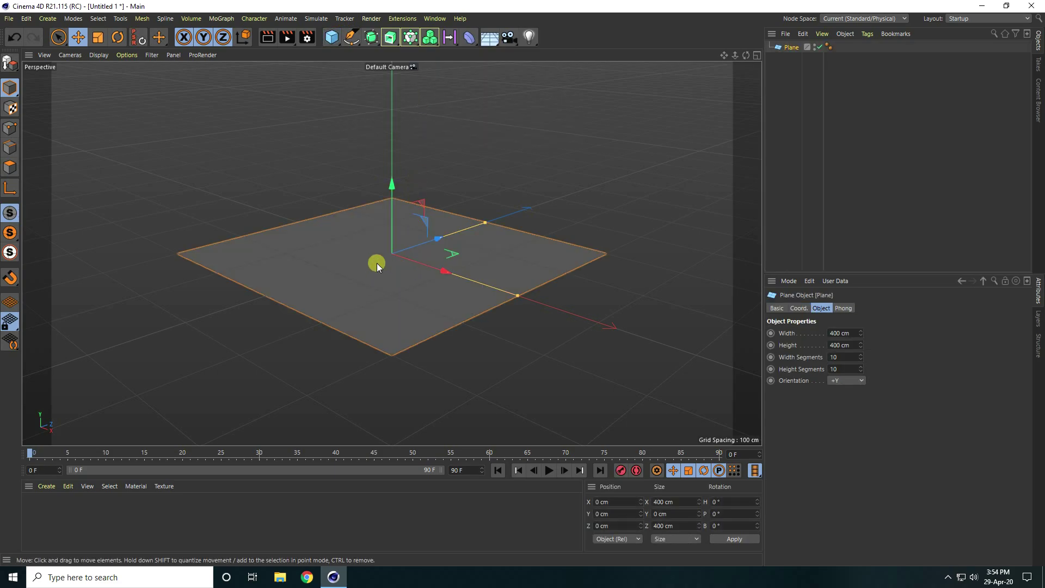
scroll(383, 263, "up", 2)
scroll(393, 266, "up", 2)
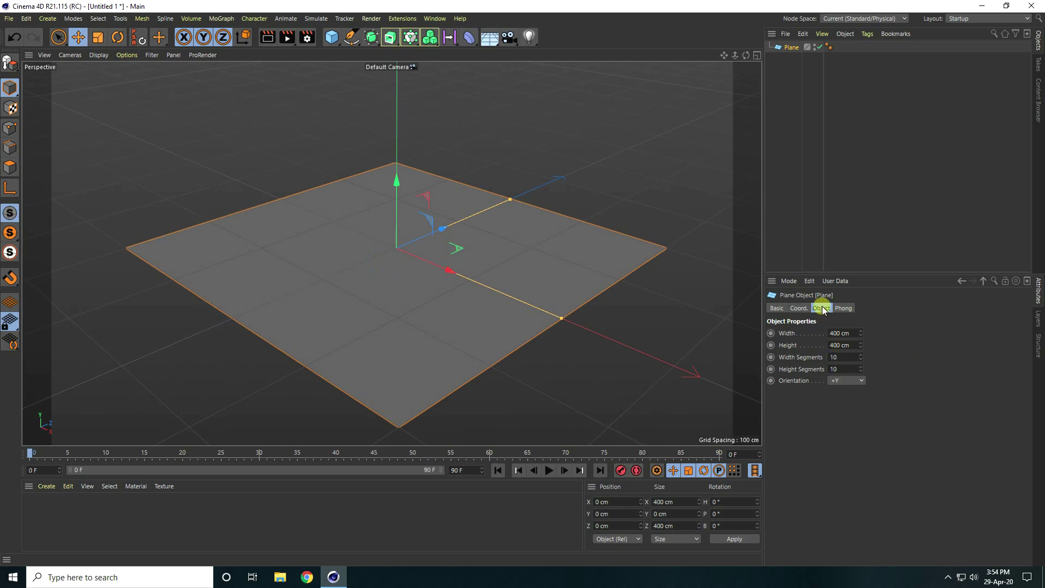
left_click(839, 332)
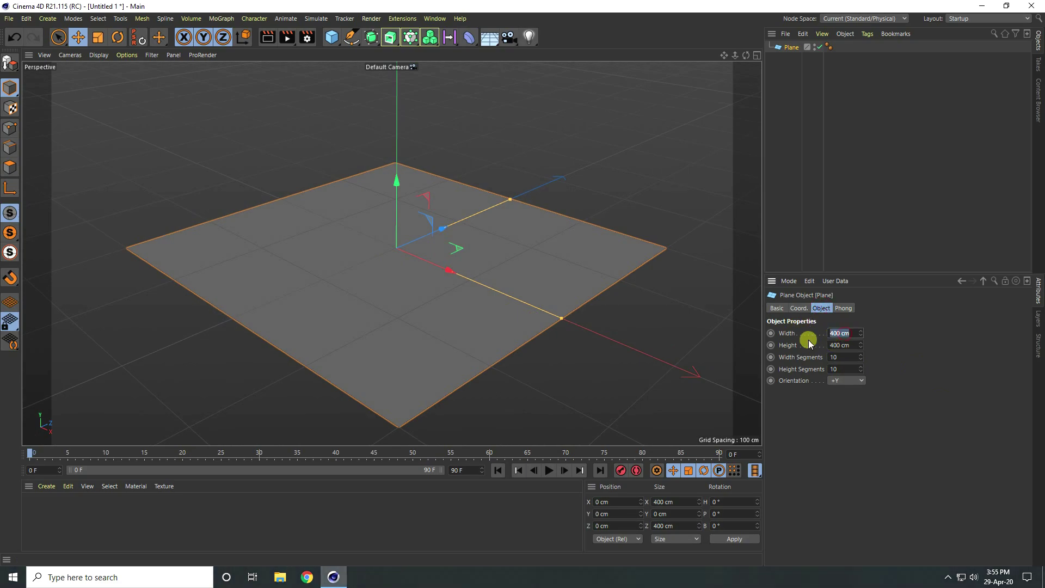
type("500")
key("Tab")
type("5")
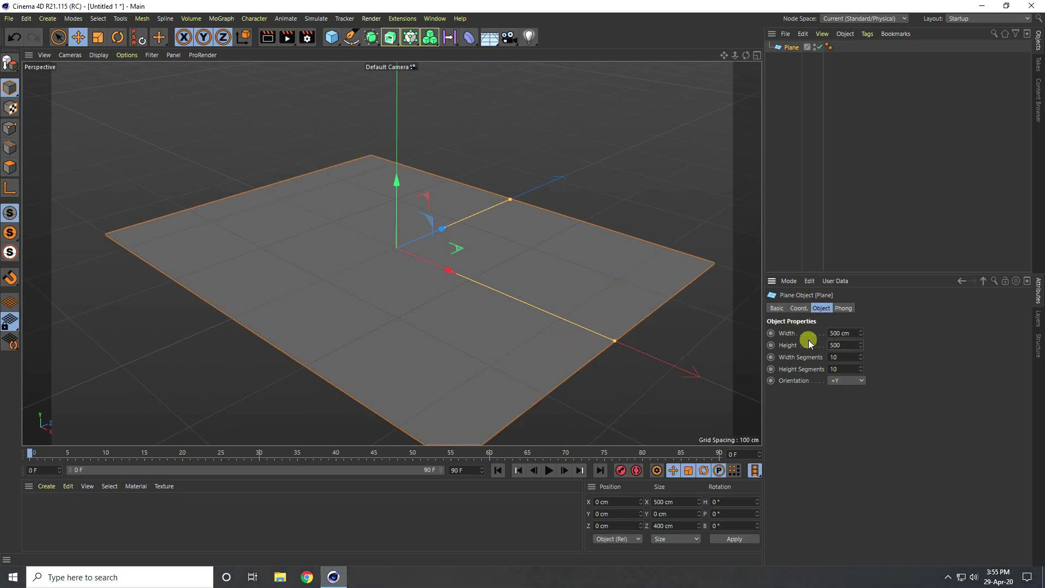
key("Return")
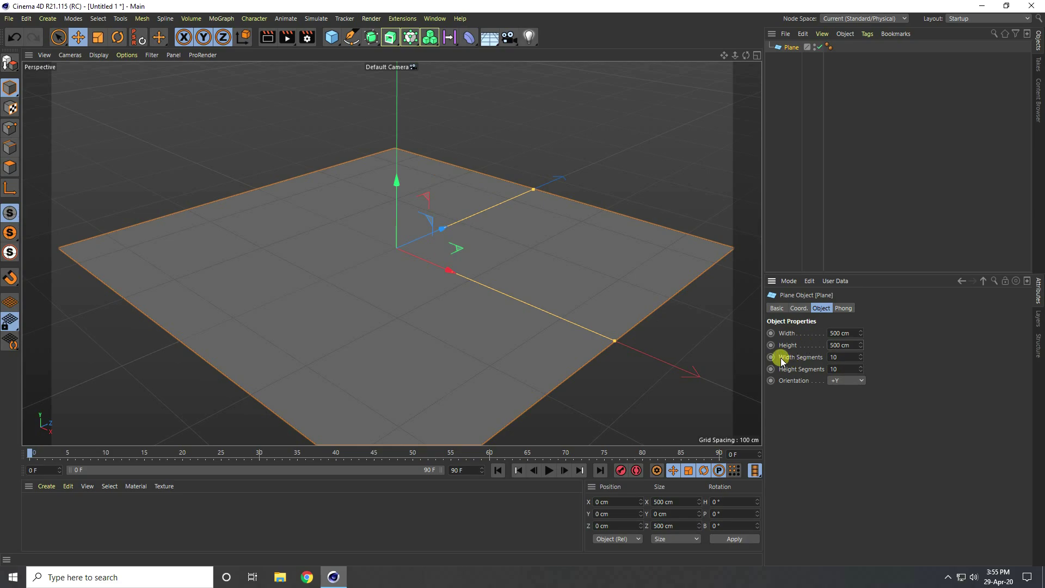
key("Tab")
Switch the viewport to Gouraud Shading (Lines) and orbit to view the plane's wireframe
left_click(101, 57)
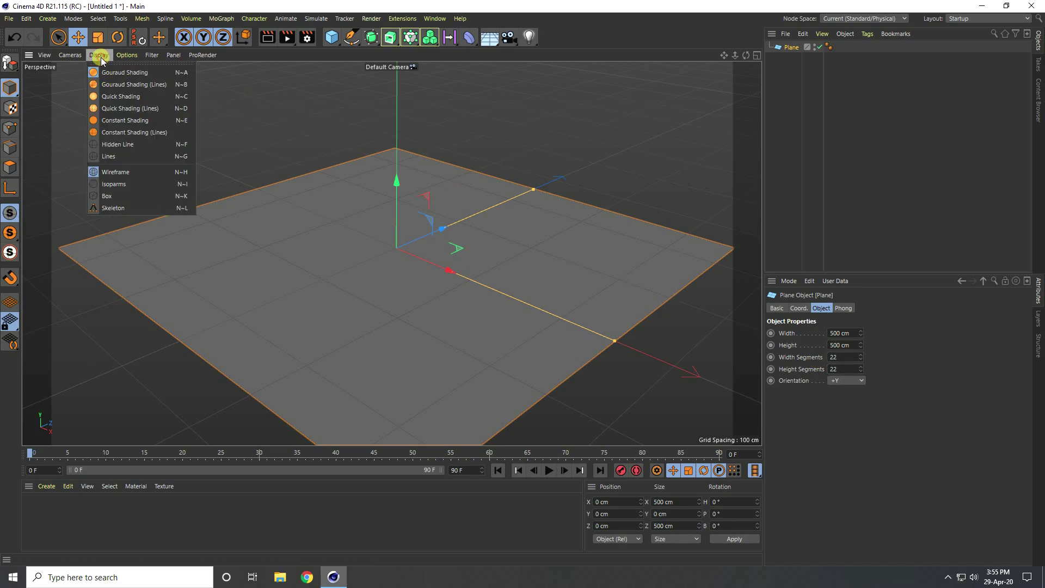
left_click(113, 85)
left_click_drag(321, 217, 382, 239, "alt")
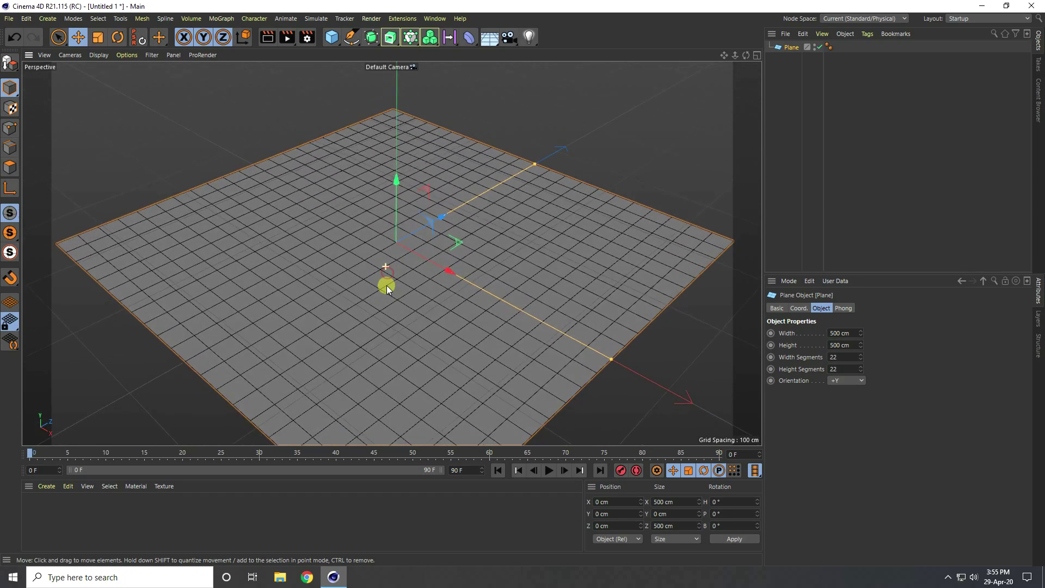
right_click_drag(383, 240, 387, 236, "alt")
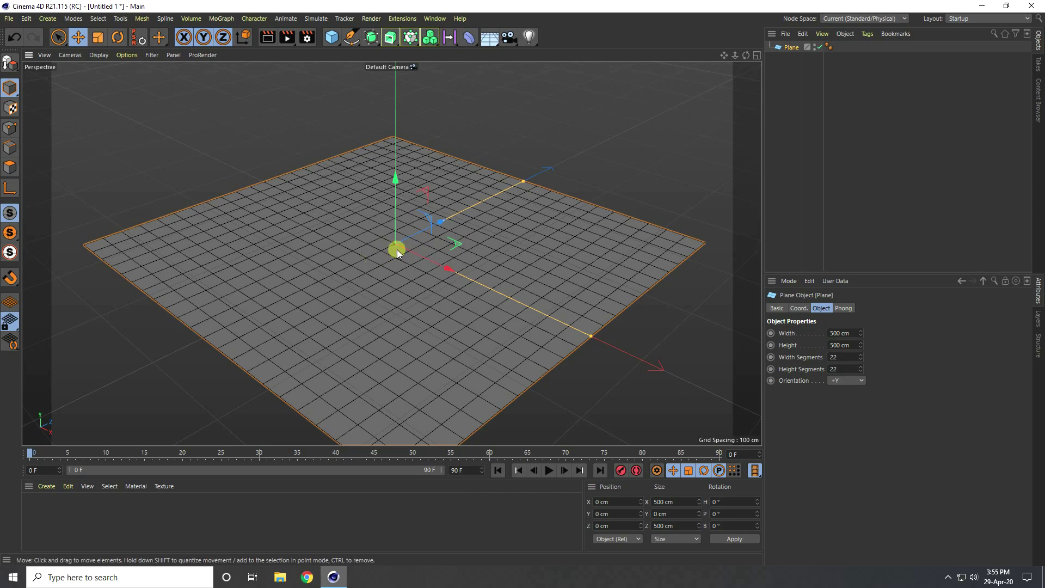
left_click_drag(469, 37, 506, 171)
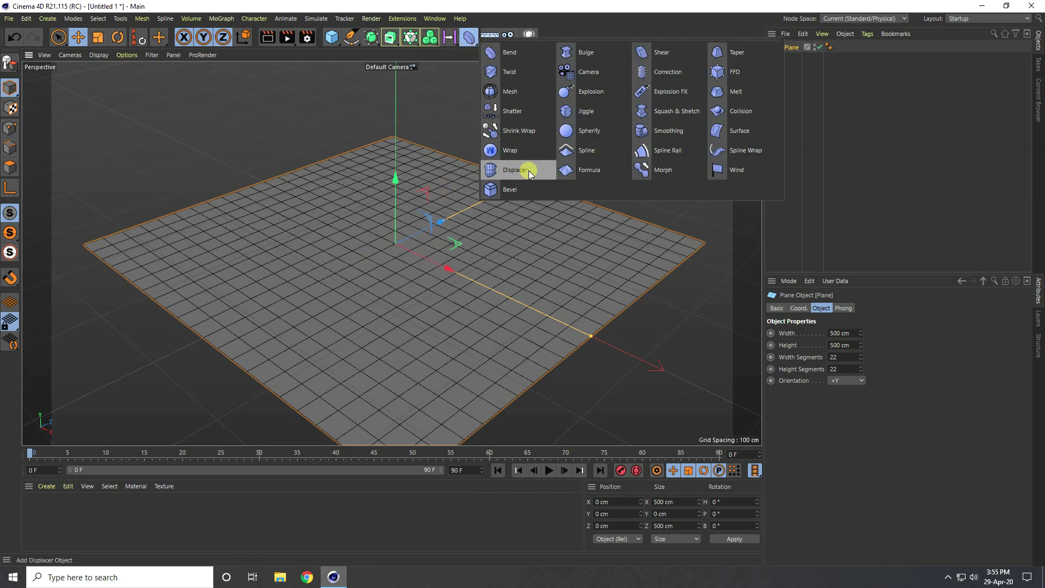
Add a Displacer under the Plane and give it a Noise shader
left_click(529, 171)
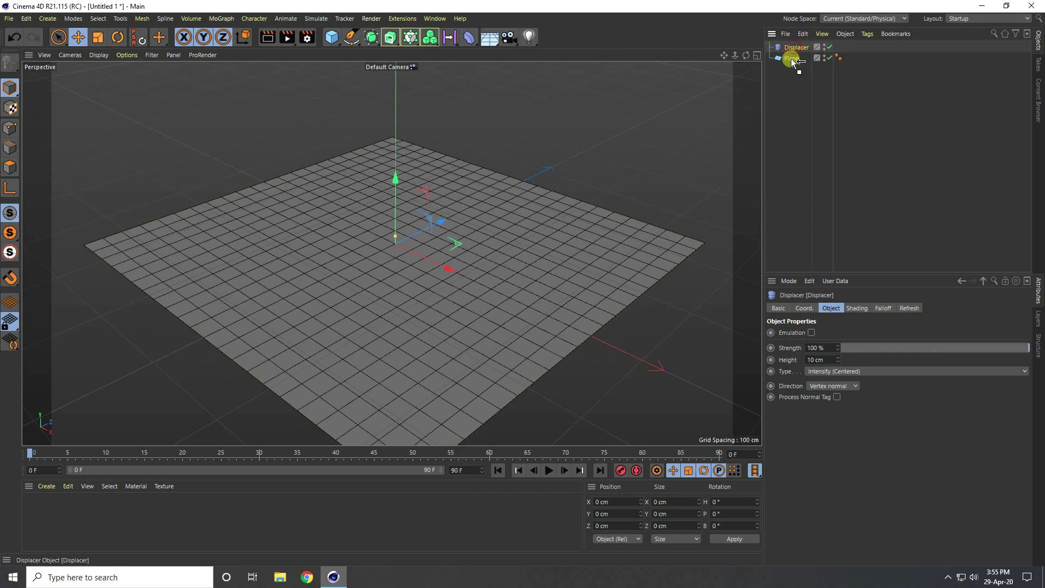
left_click_drag(792, 61, 793, 61)
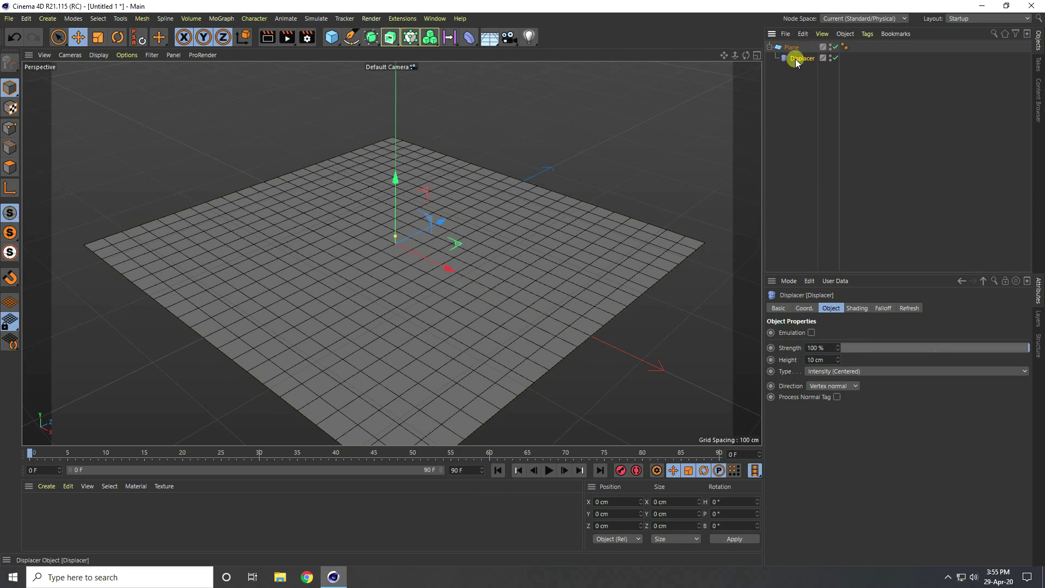
left_click(855, 309)
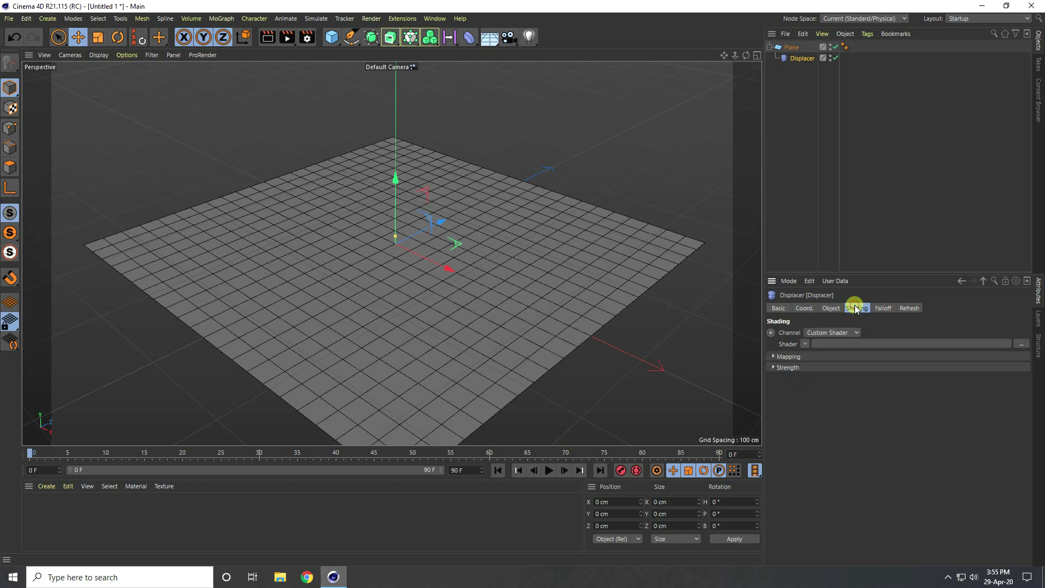
left_click(805, 344)
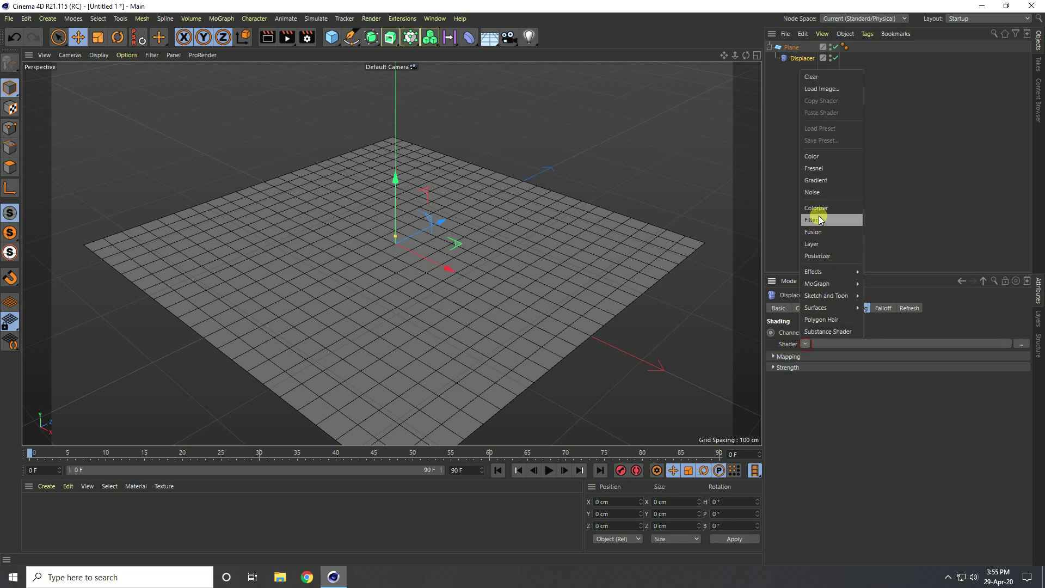
left_click(819, 191)
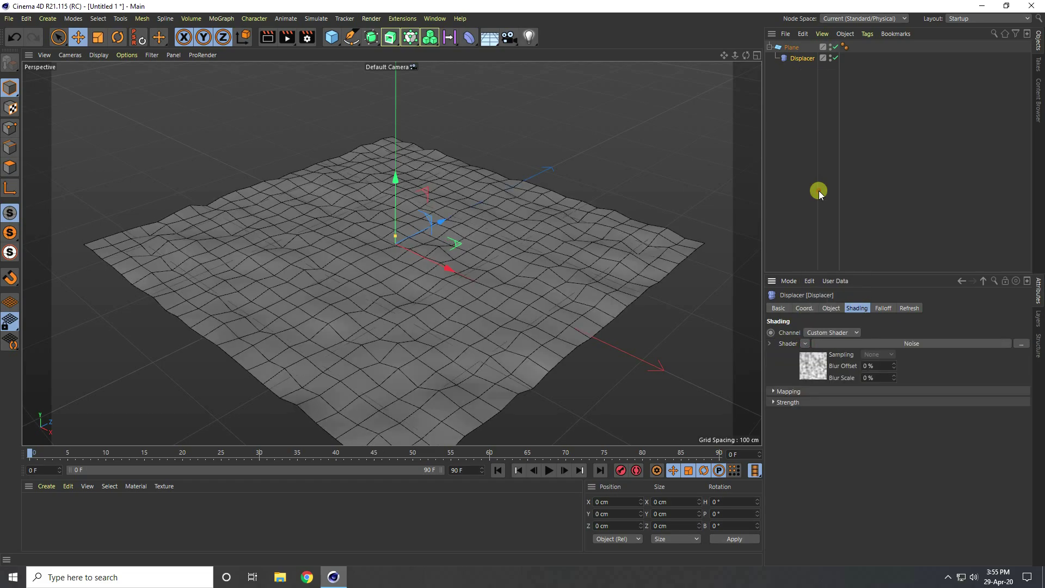
Set the Displacer's Noise shader type to Gaseous
left_click(819, 366)
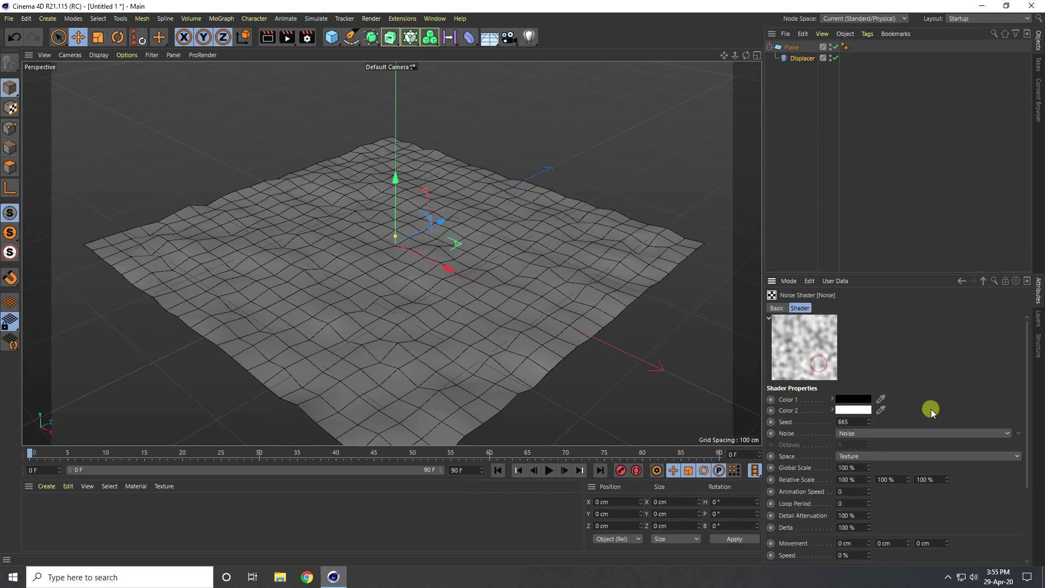
left_click_drag(930, 406, 924, 336)
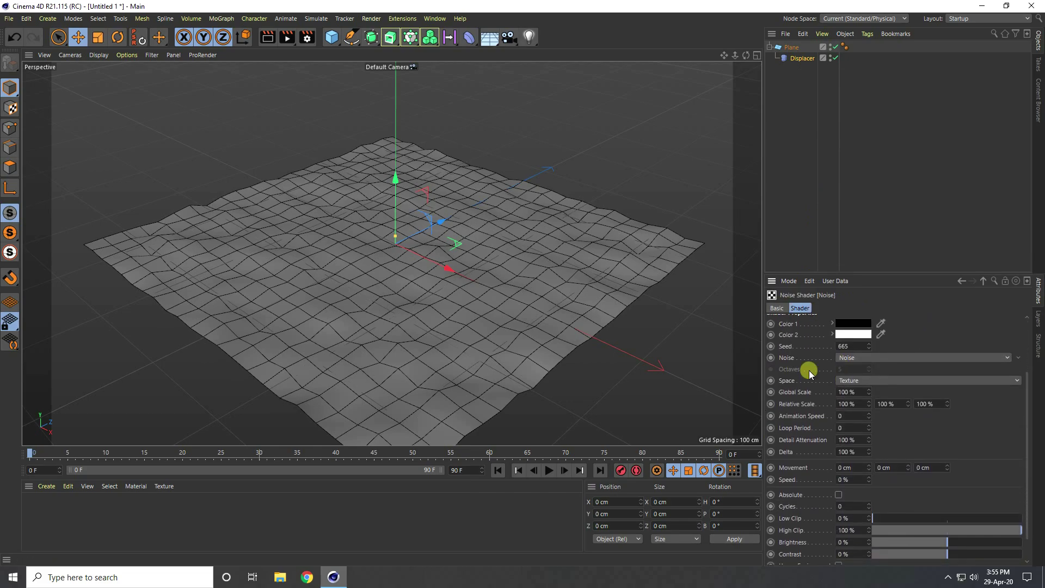
left_click(852, 357)
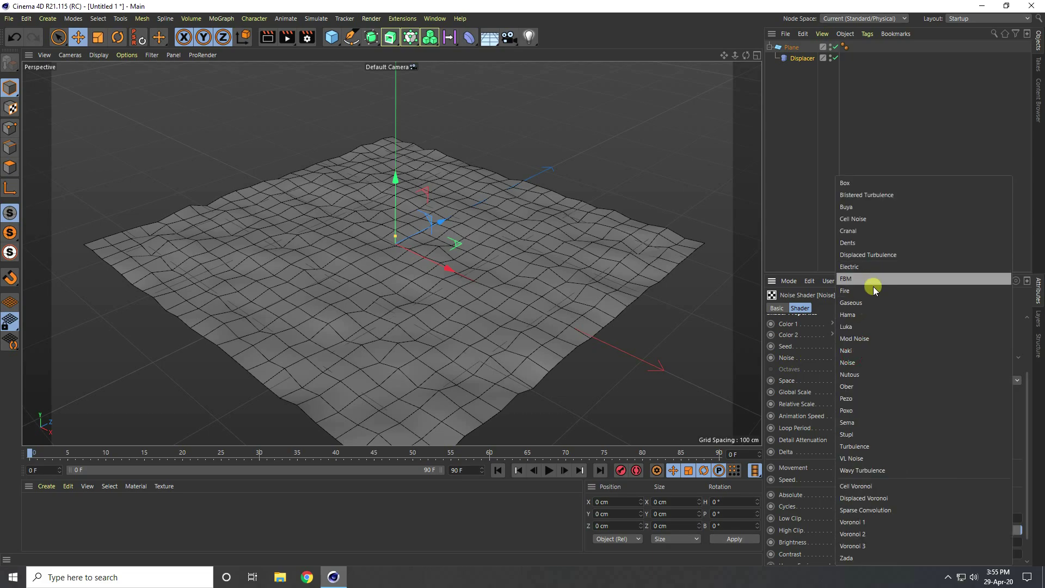
left_click(846, 303)
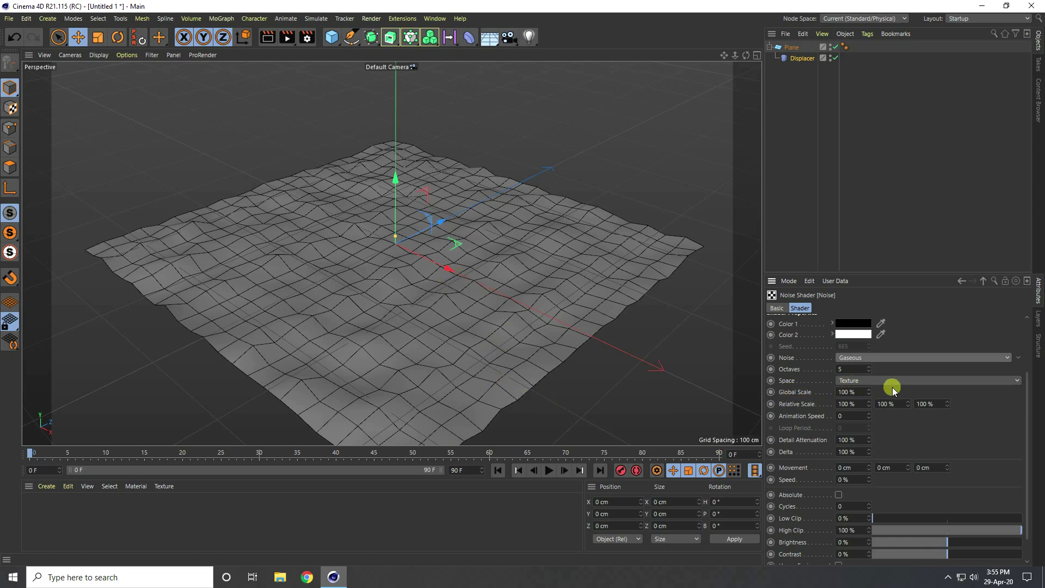
Set the noise Global Scale to 2000% and Animation Speed to 1, then preview it
double_click(856, 392)
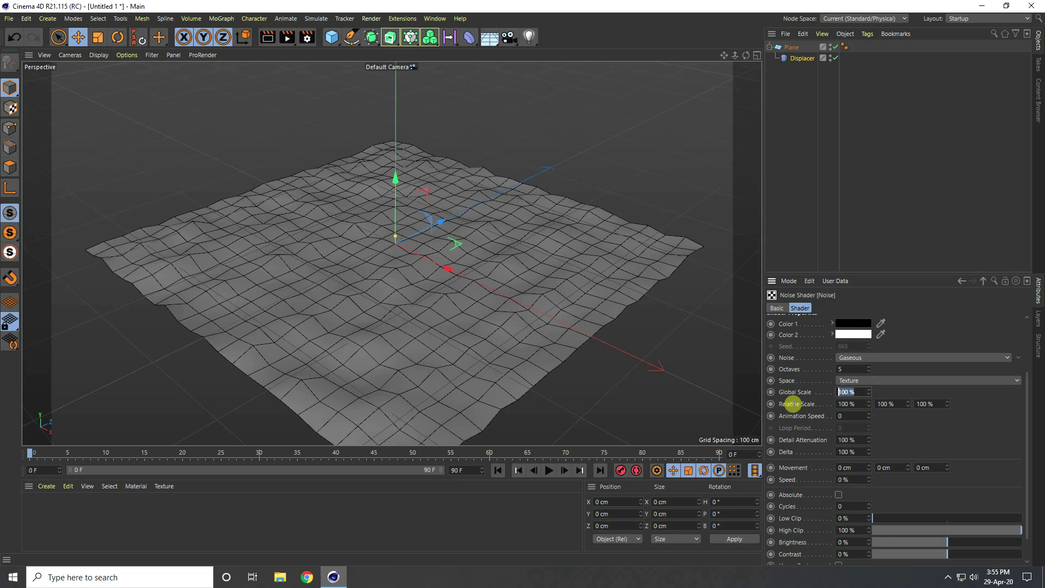
type("2000")
key("Return")
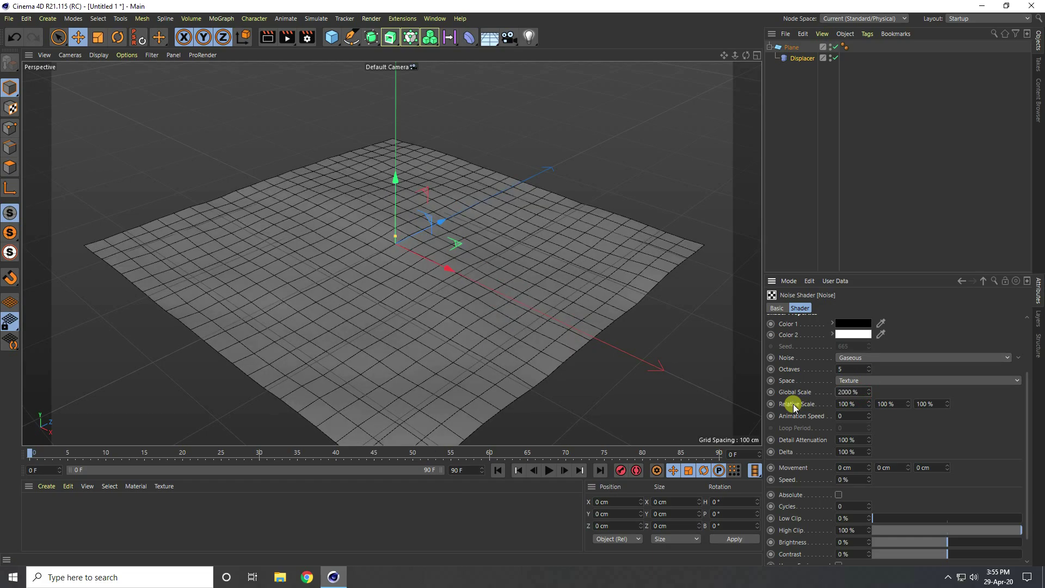
left_click(498, 472)
double_click(848, 415)
type("1")
left_click(549, 471)
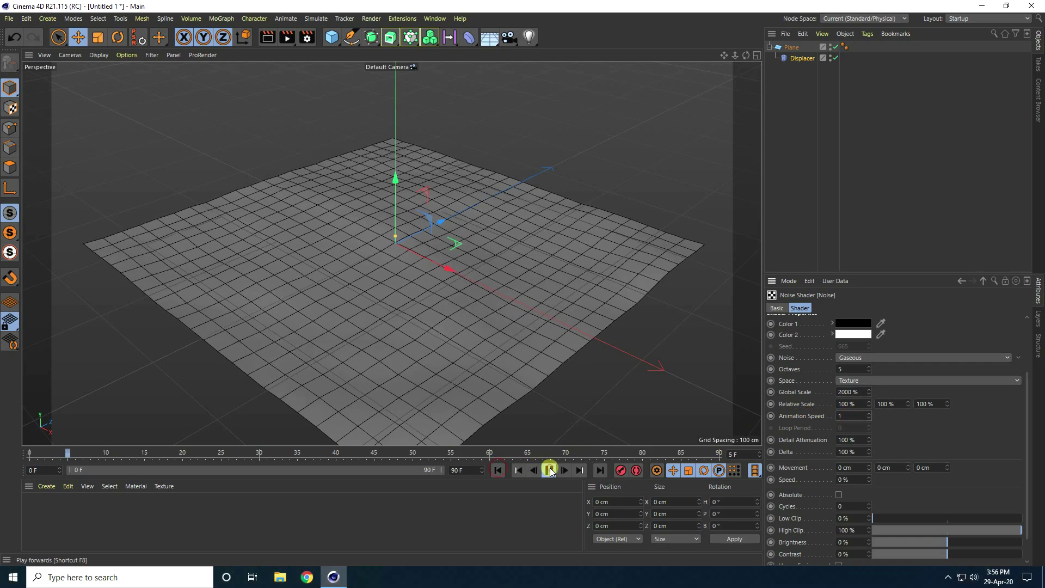
scroll(422, 305, "up", 3)
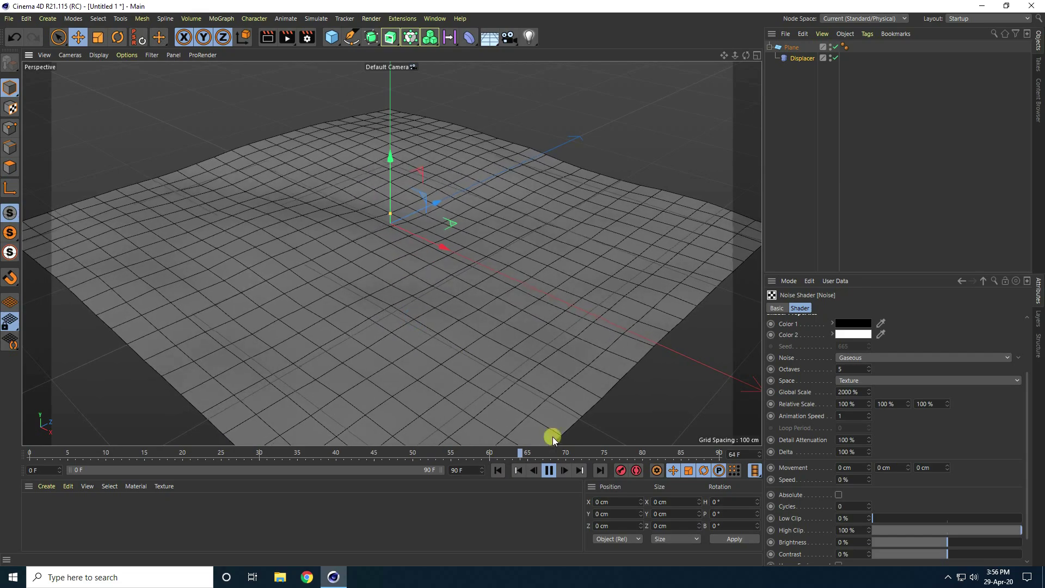
left_click(549, 470)
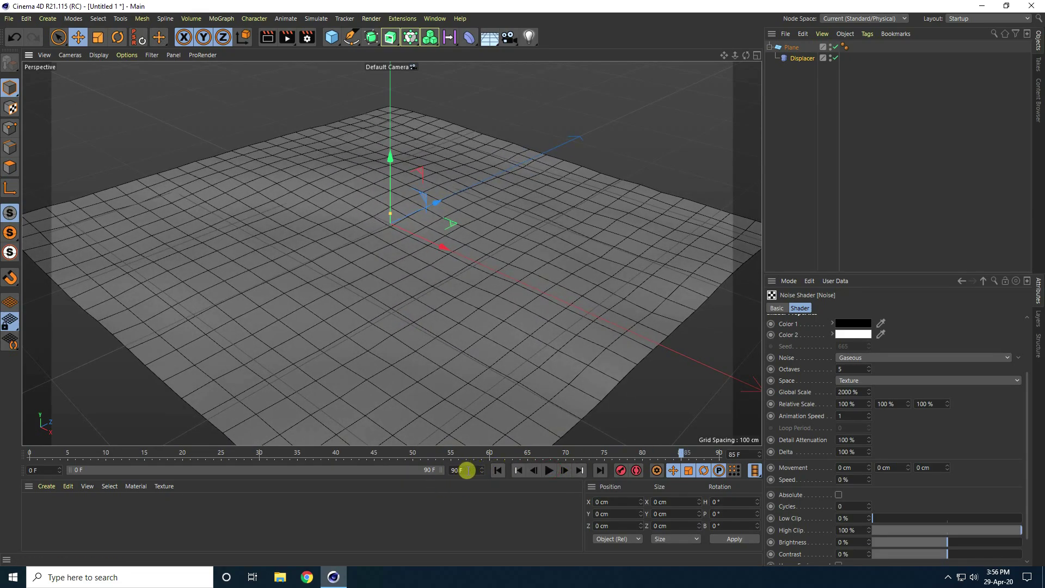
Extend the animation to 500 frames and replay it from the start
left_click_drag(467, 470, 433, 478)
key("Return")
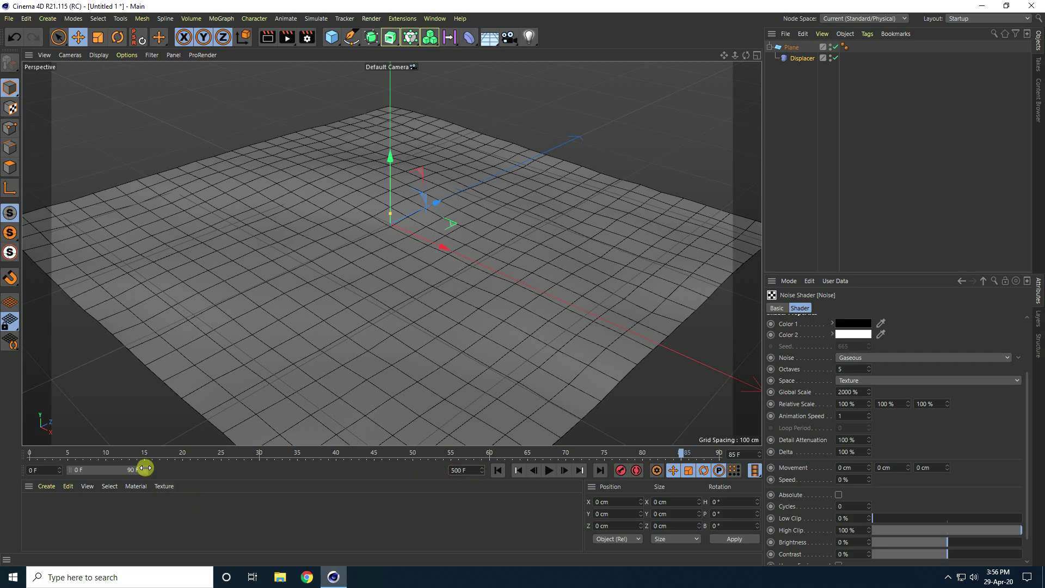
left_click_drag(145, 468, 436, 470)
left_click(498, 471)
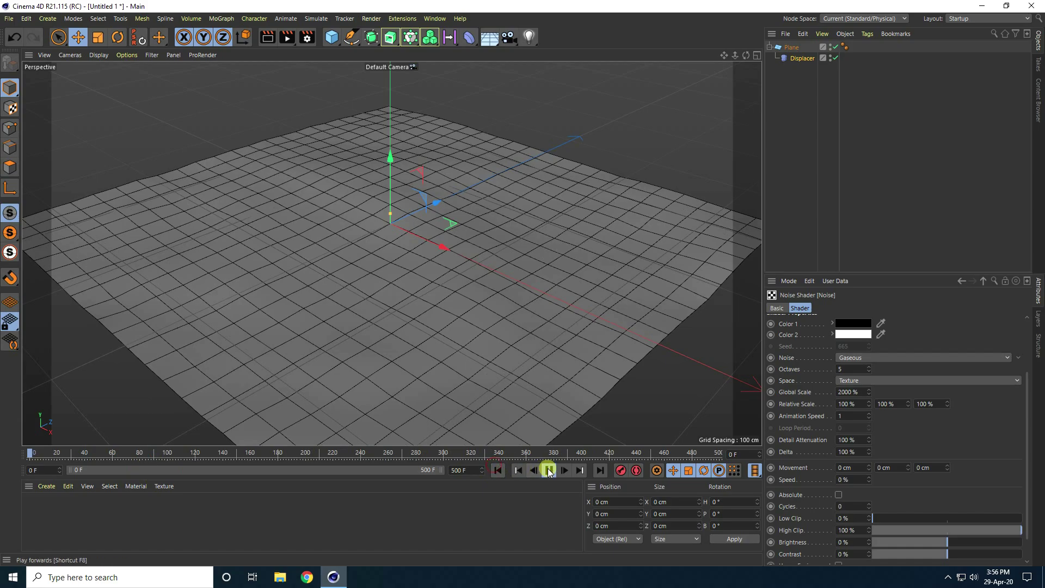
left_click(548, 471)
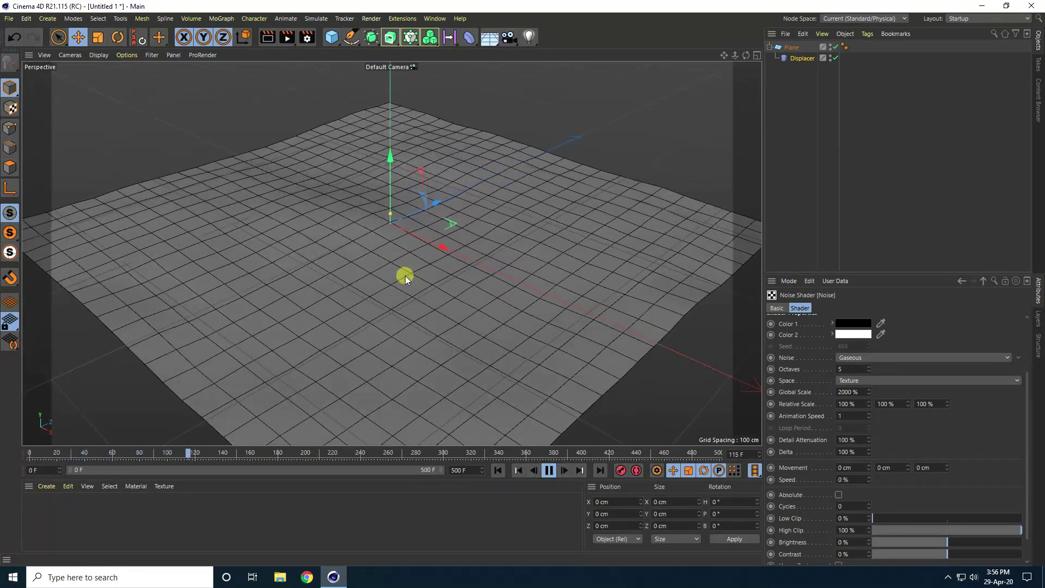
scroll(923, 490, "down", 2)
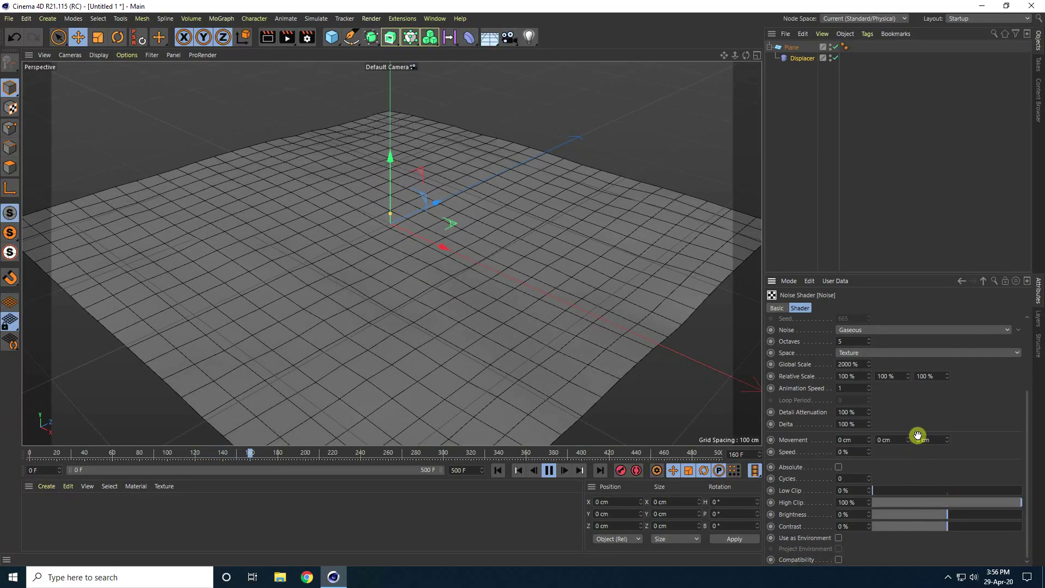
Clip the noise to 40% Low Clip and 90% High Clip
left_click(889, 491)
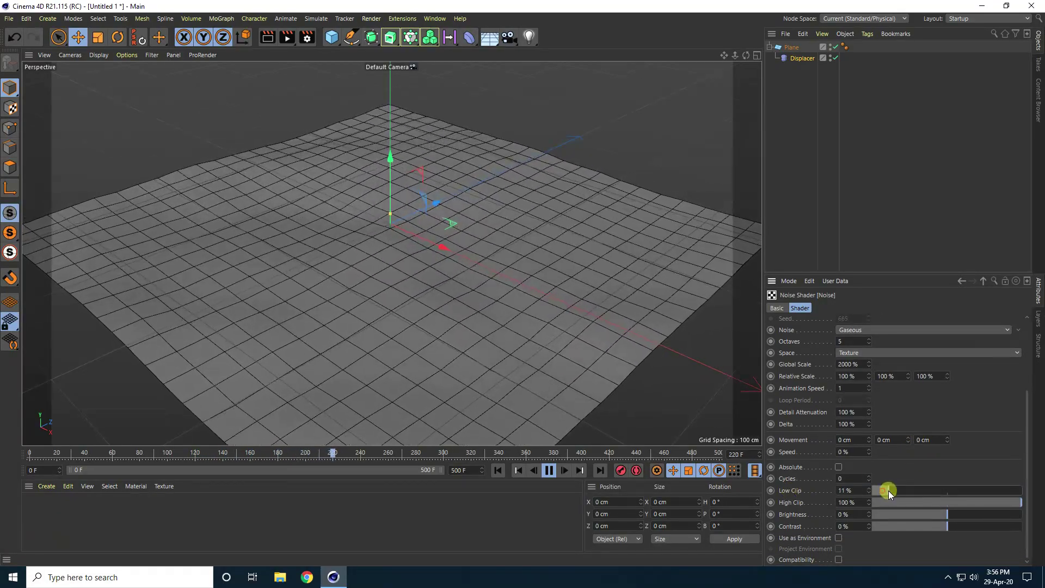
left_click_drag(889, 491, 935, 491)
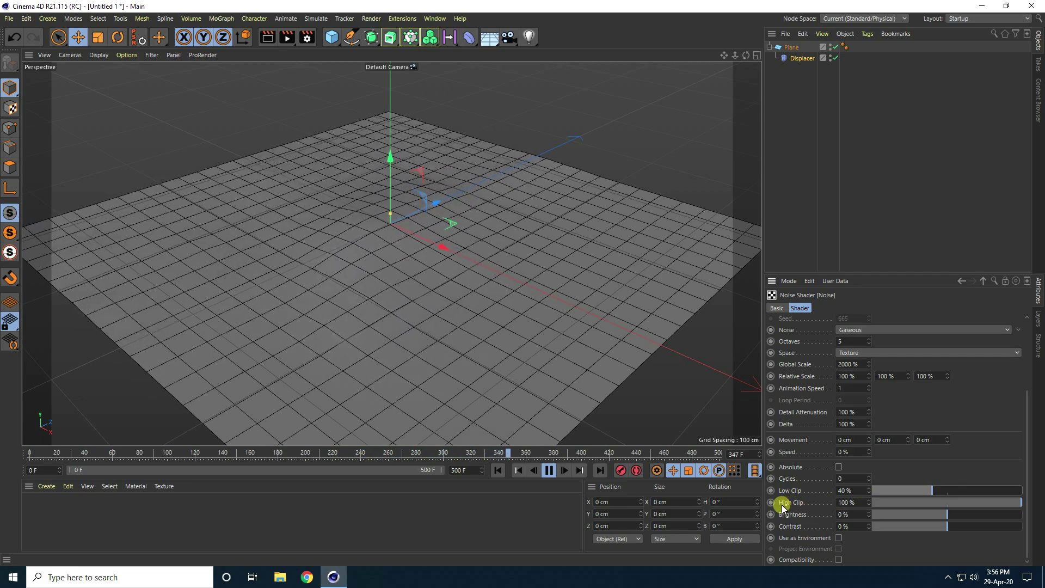
left_click_drag(1015, 502, 1018, 504)
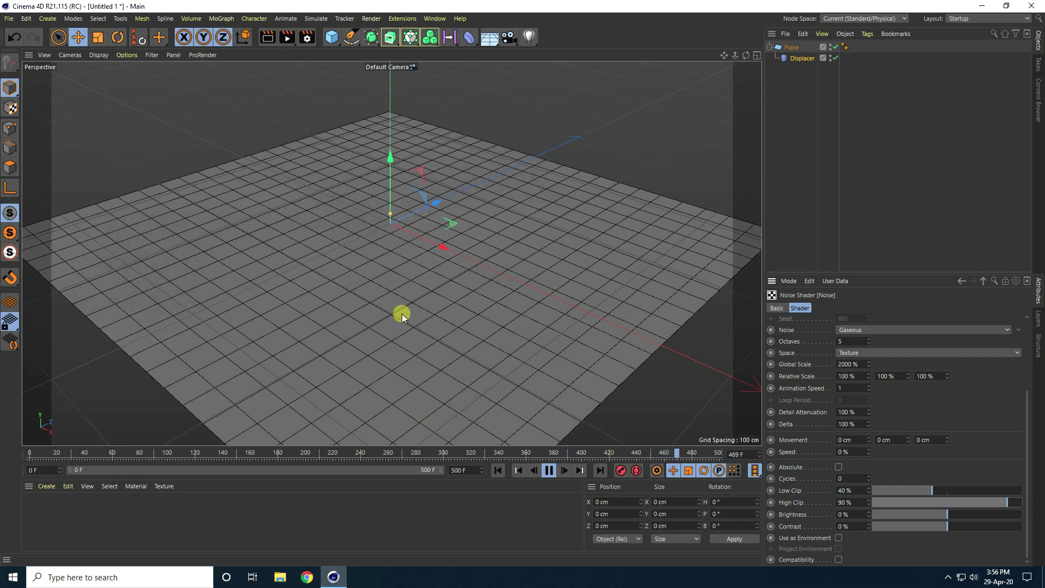
middle_click_drag(402, 313, 408, 292, "alt")
Set the Displacer to 400% strength and 20 cm height, then preview the terrain
key("F8")
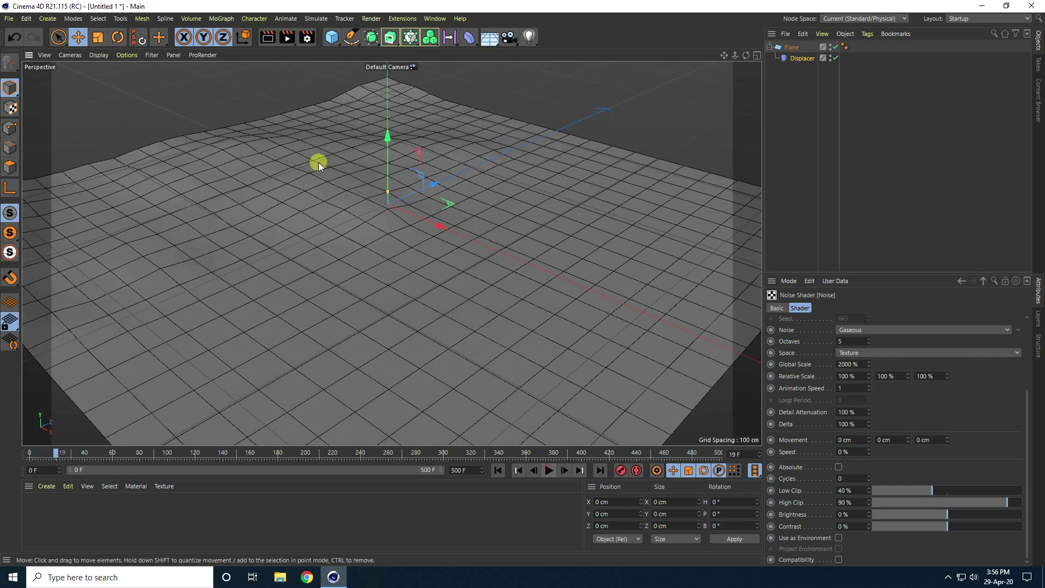
left_click(961, 281)
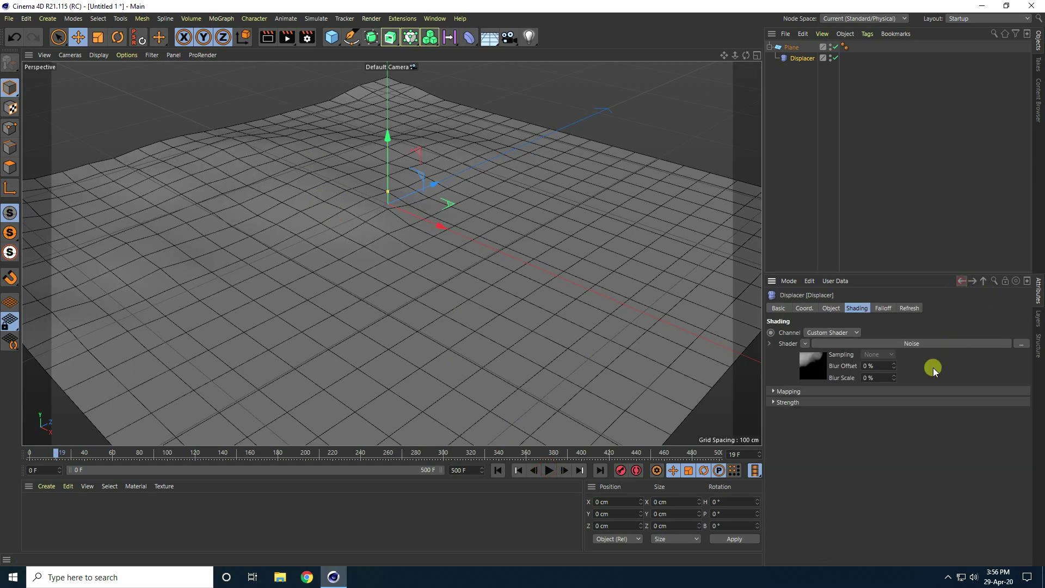
left_click(828, 309)
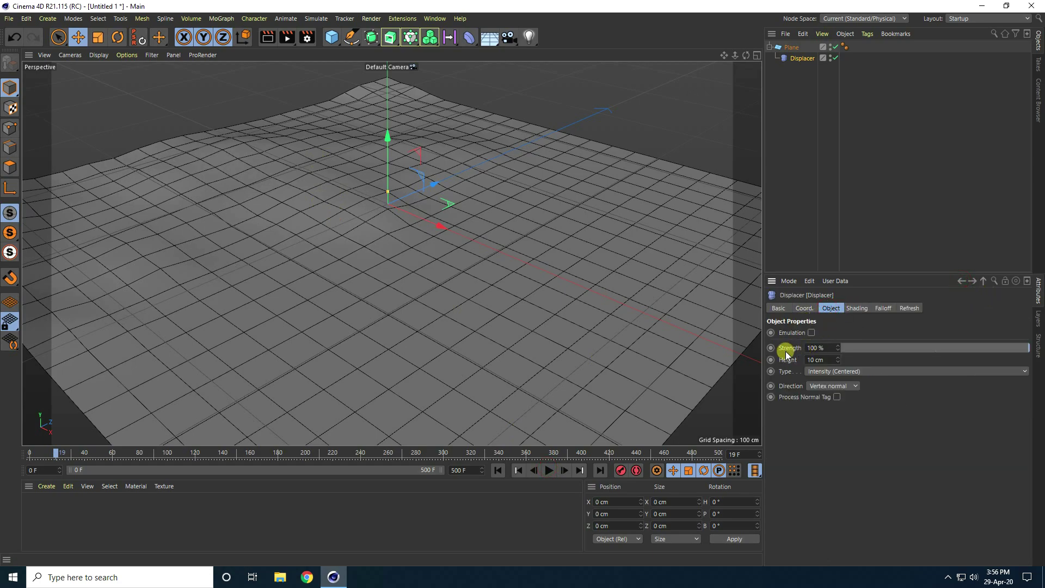
left_click_drag(837, 351, 840, 362)
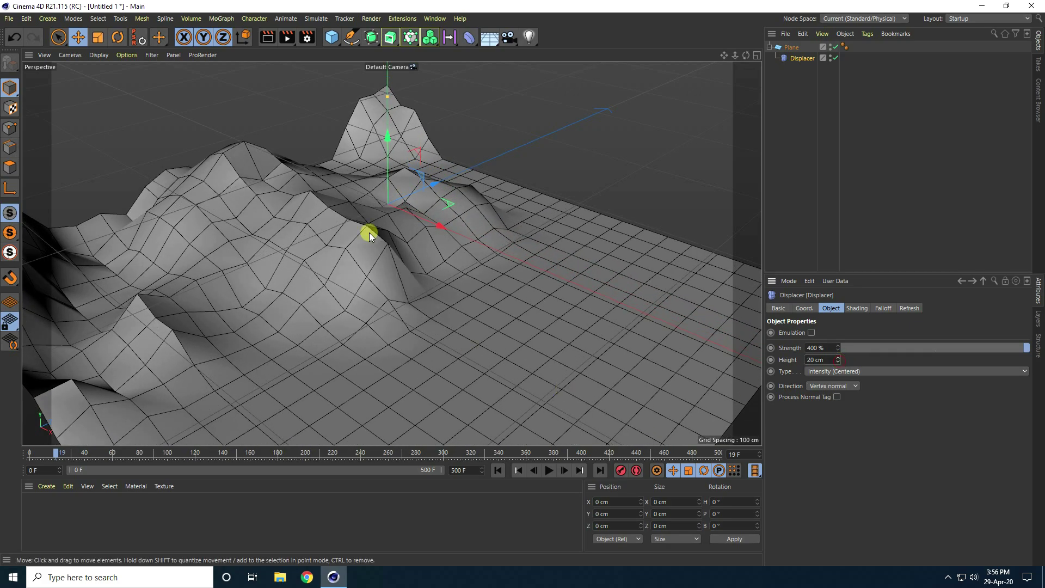
left_click_drag(369, 233, 366, 258, "alt")
left_click(498, 470)
left_click(549, 470)
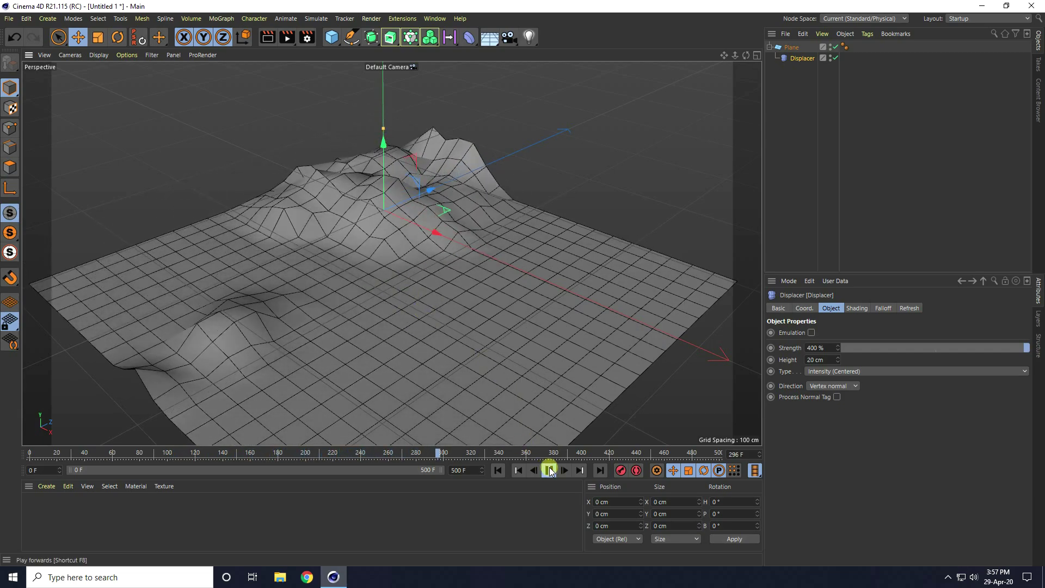
left_click(498, 470)
type("5")
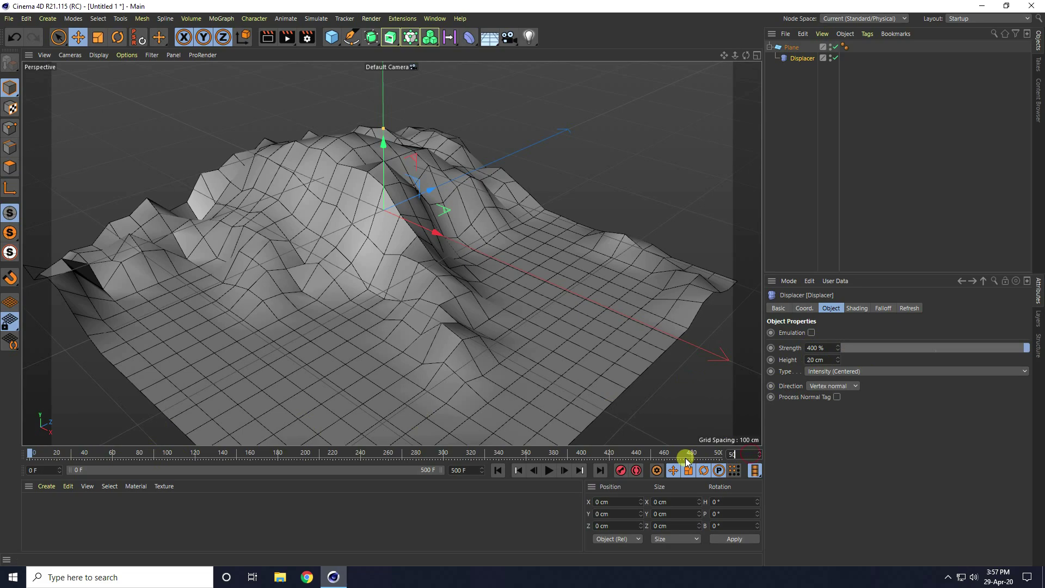
type("0 F")
Keyframe full displacement at frame 50 and zero strength and height at frame 0
key("Return")
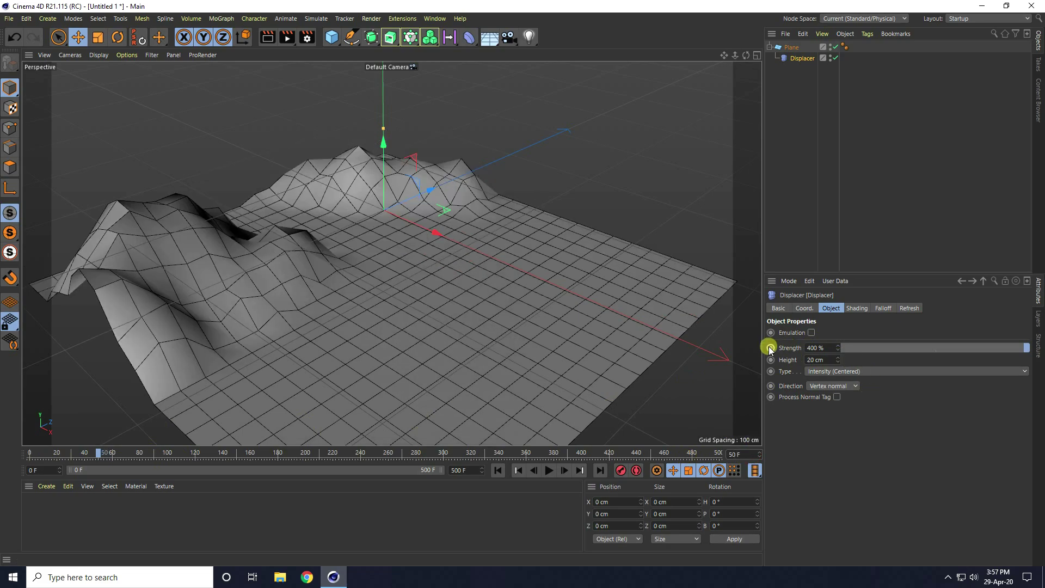
left_click(770, 347)
left_click(498, 470)
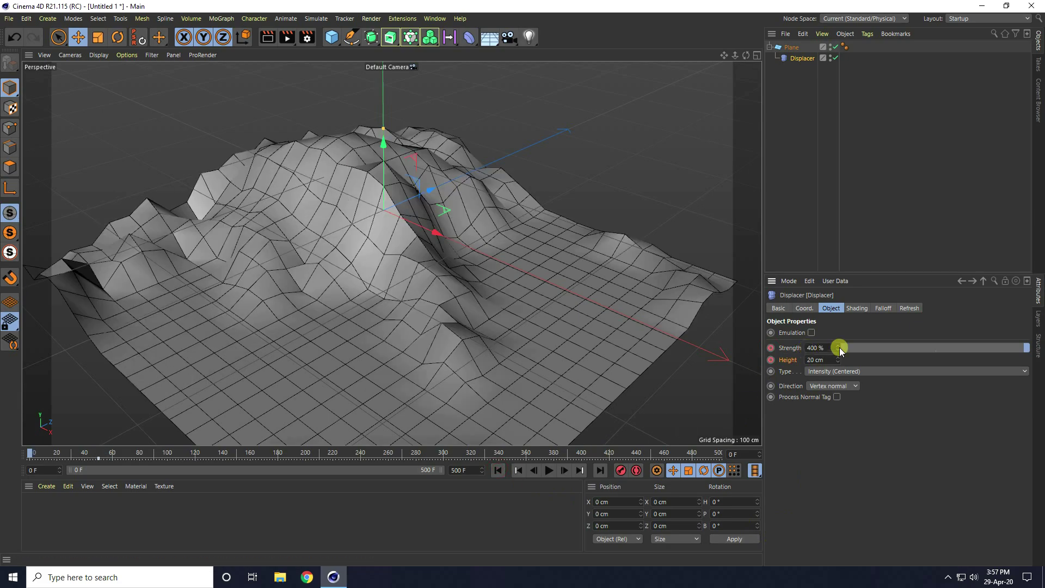
left_click_drag(839, 348, 789, 350)
type("0")
key("Tab")
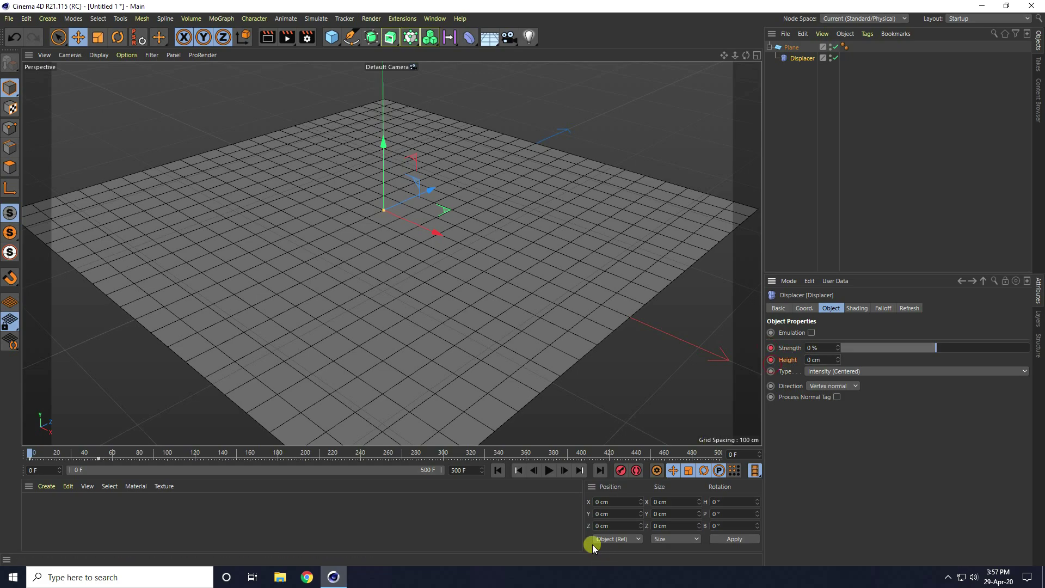
left_click(548, 470)
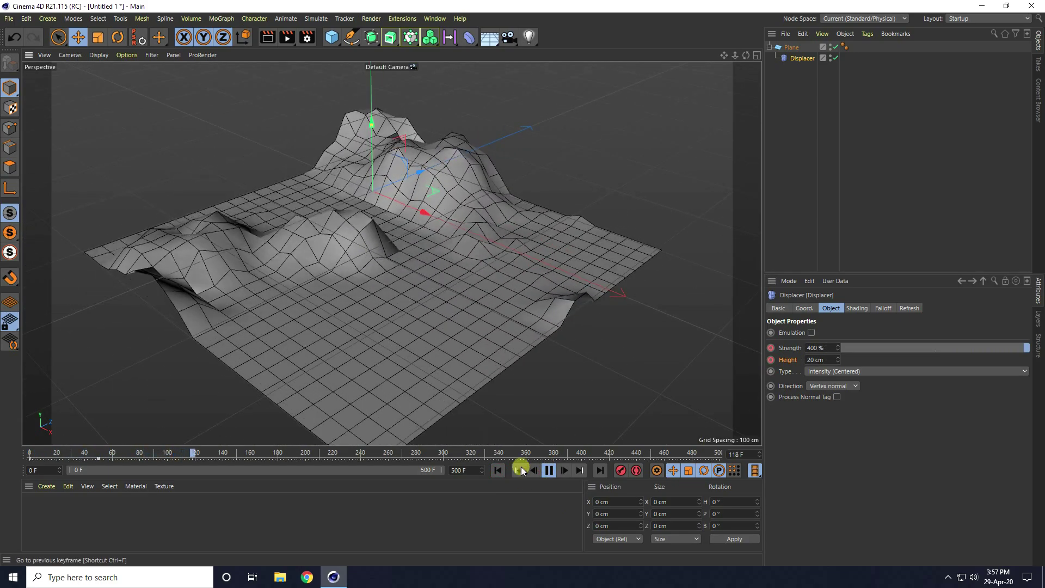
left_click(501, 471)
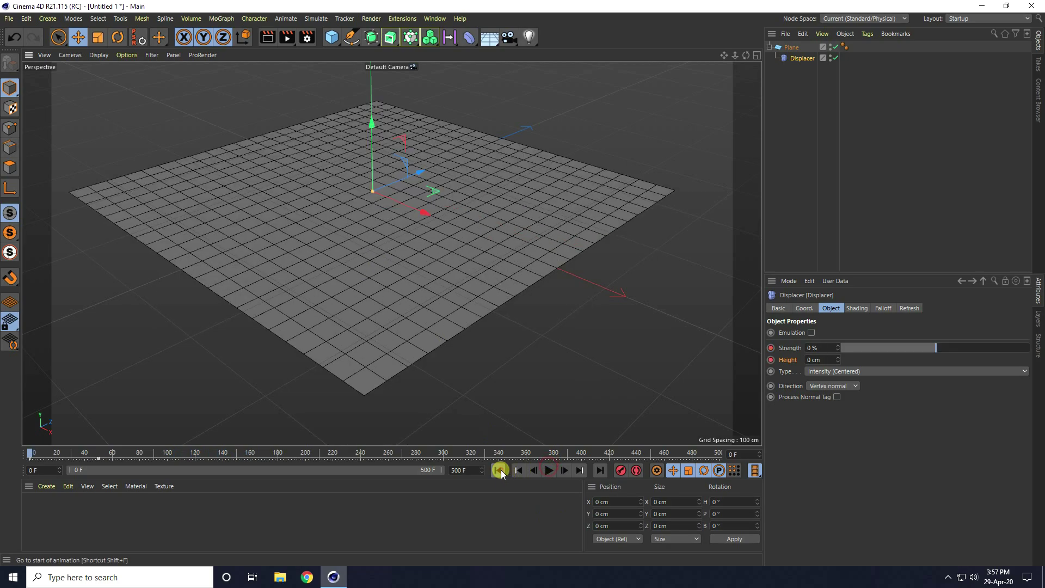
left_click(547, 470)
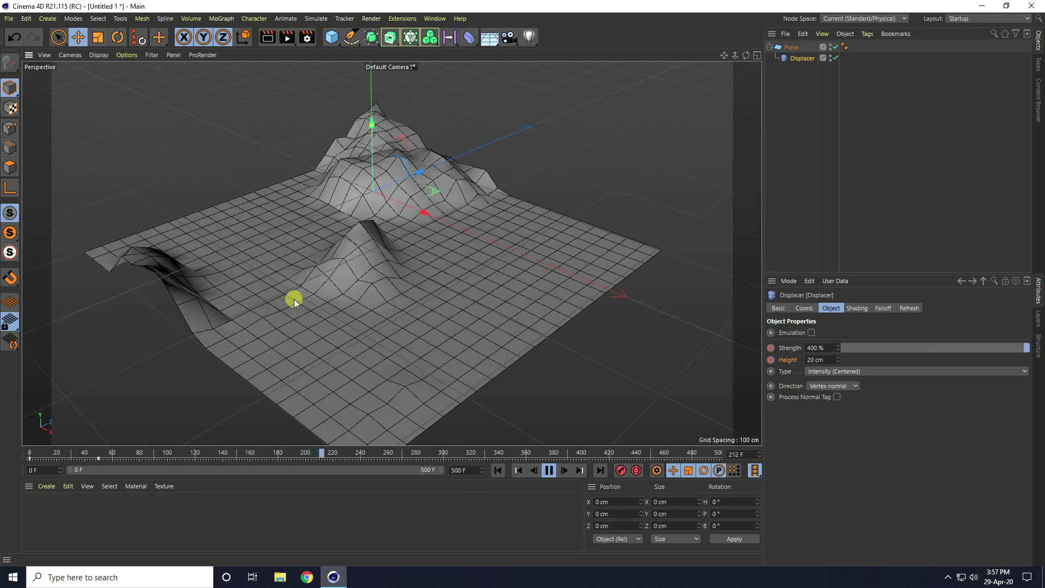
left_click(549, 469)
left_click(500, 471)
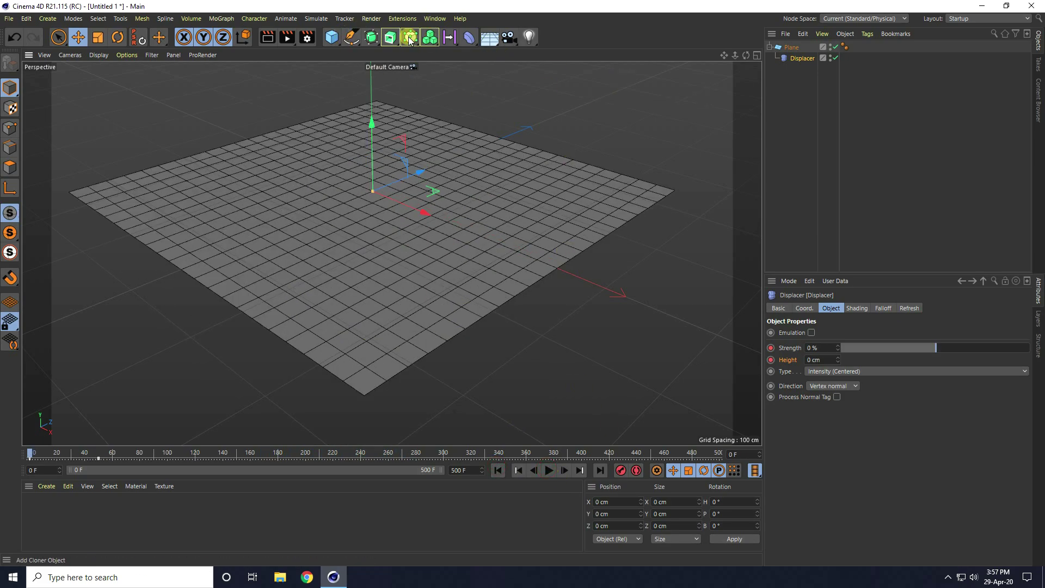
Add a cylinder with a 10 cm radius
left_click(330, 39)
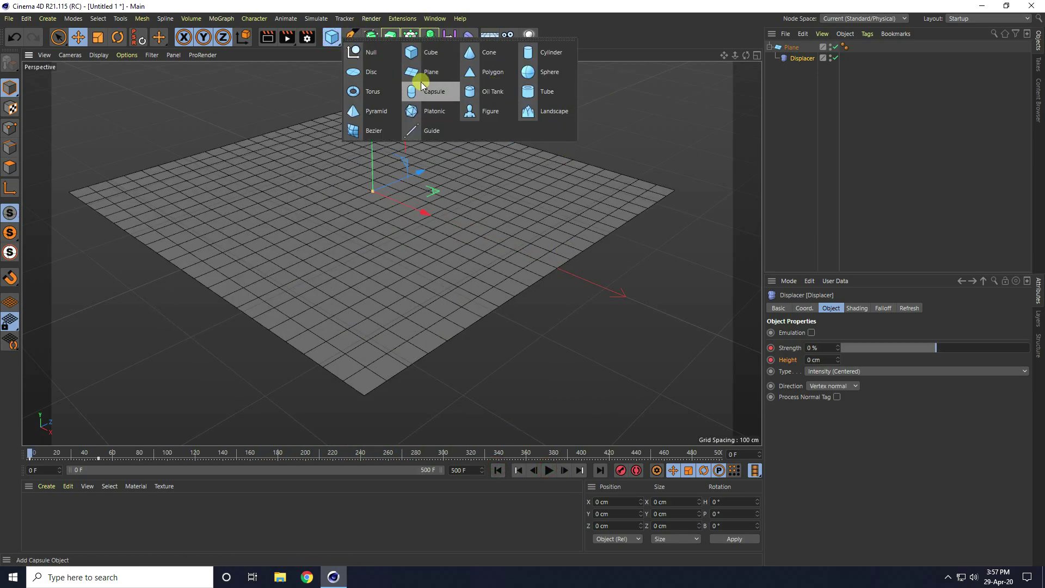
left_click(541, 57)
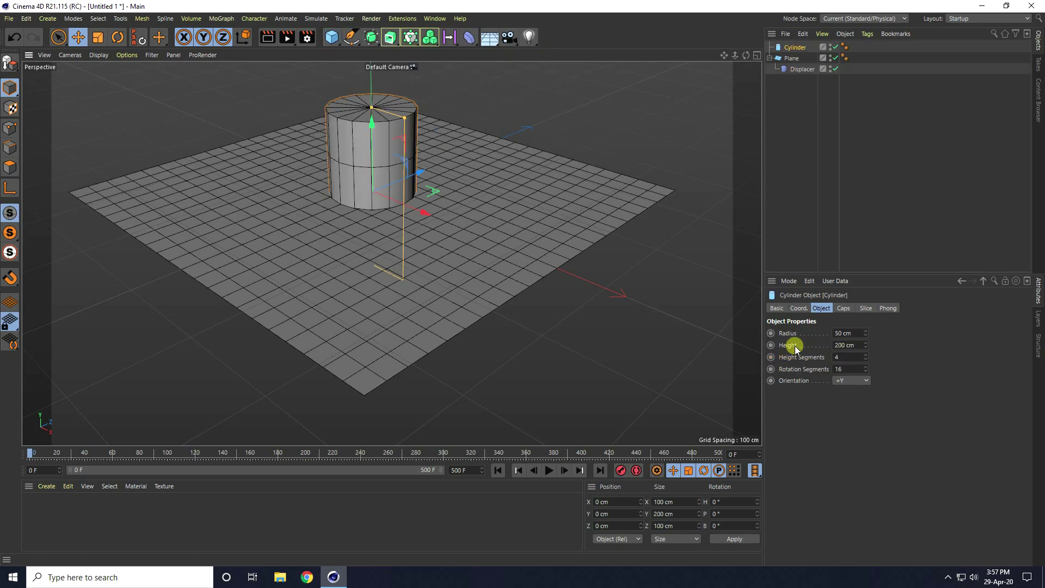
type("0")
key("Return")
scroll(388, 94, "up", 2)
scroll(388, 94, "up", 3)
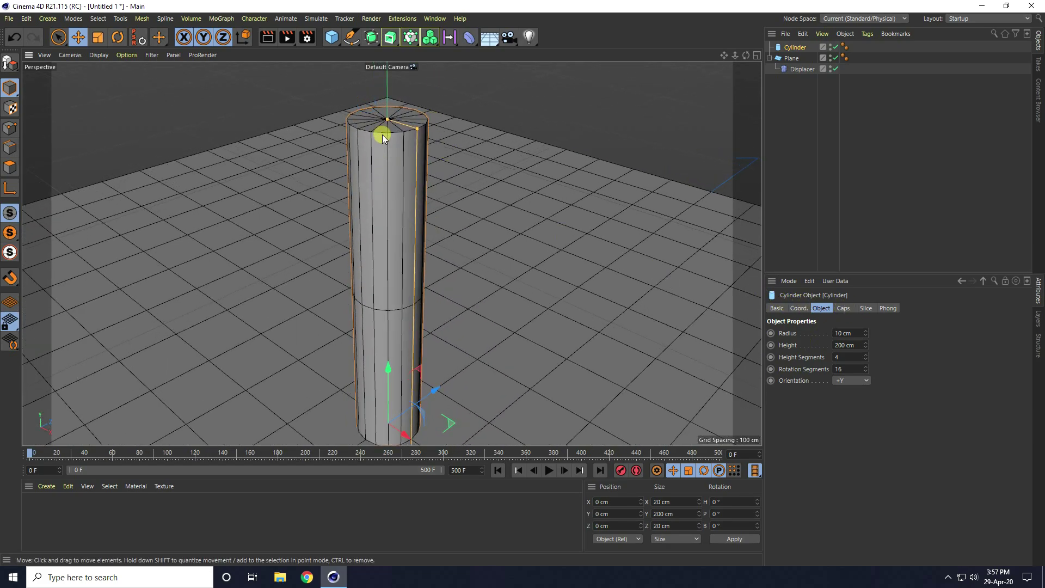
Enable filleted caps on the cylinder with 5 fillet segments
left_click(843, 308)
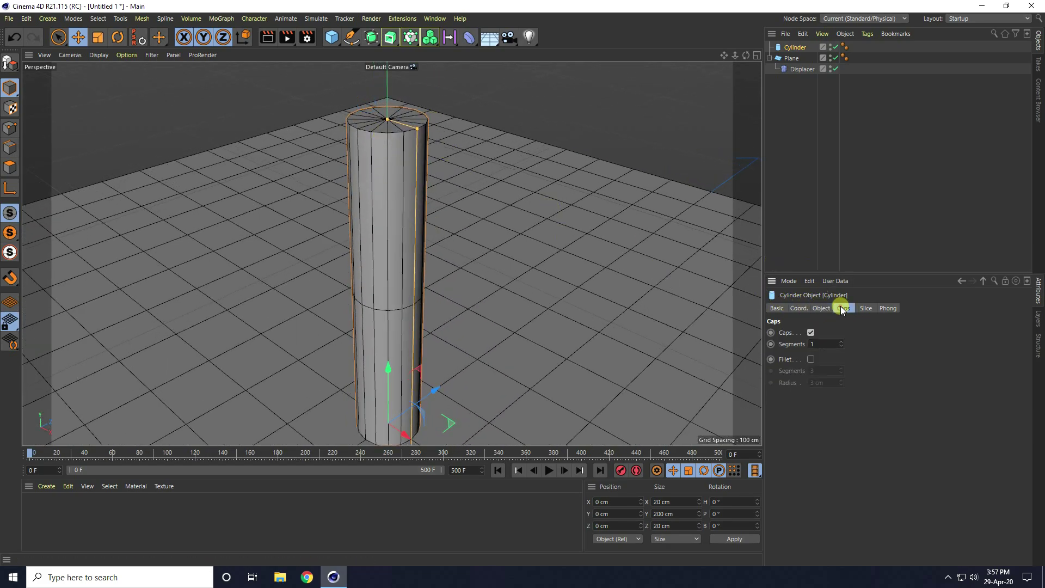
left_click(811, 359)
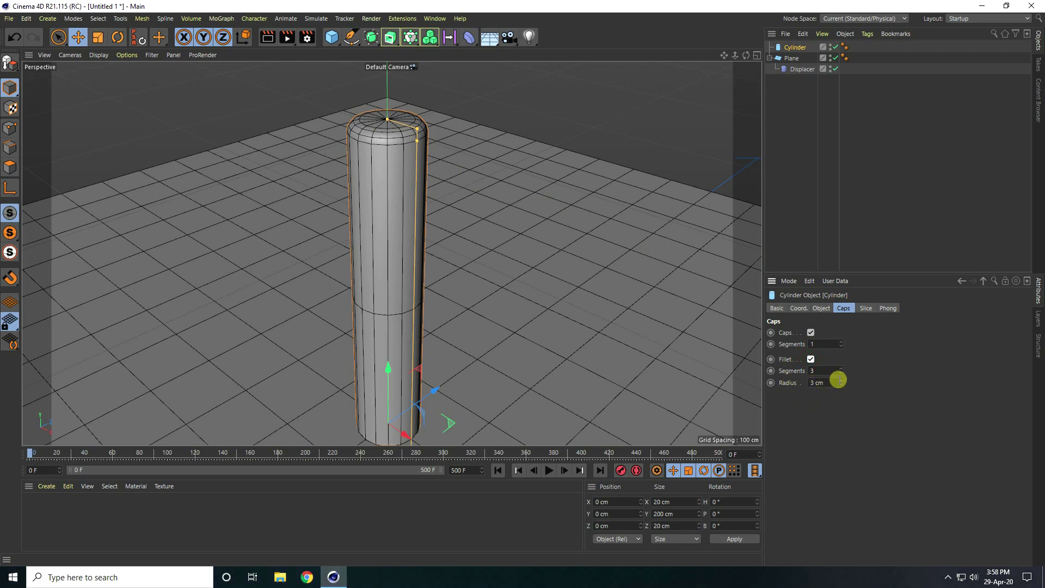
left_click(841, 369)
left_click(841, 369)
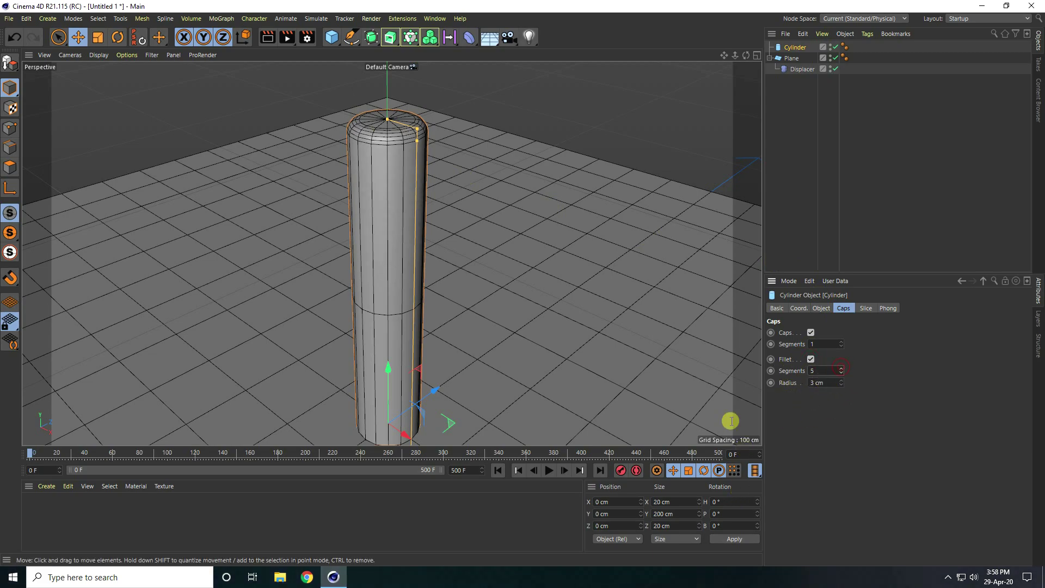
scroll(404, 207, "down", 2)
scroll(404, 208, "down", 3)
scroll(404, 213, "up", 1)
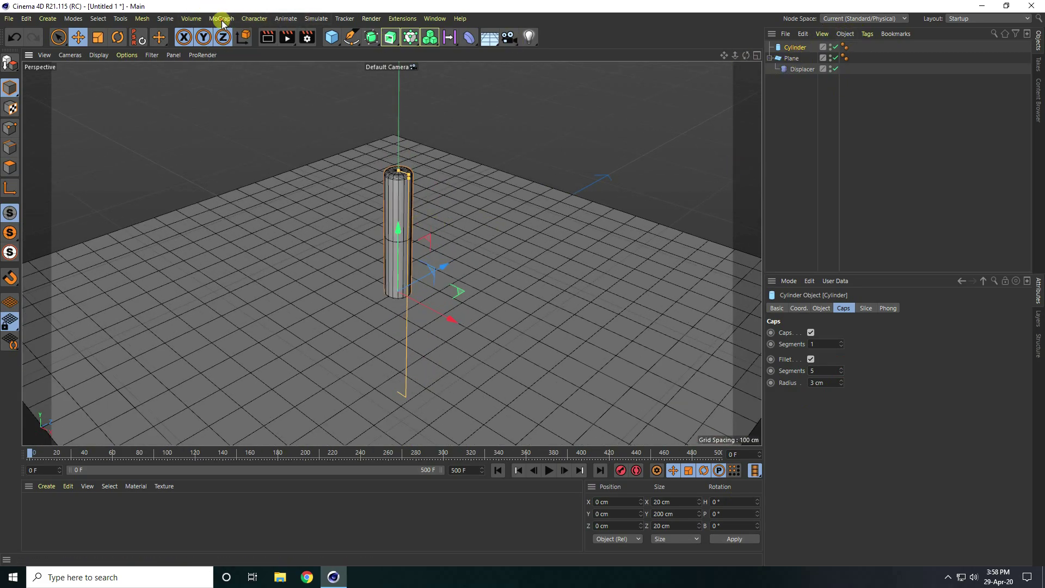
Add a Cloner and parent the Cylinder under it
left_click(221, 21)
left_click(227, 51)
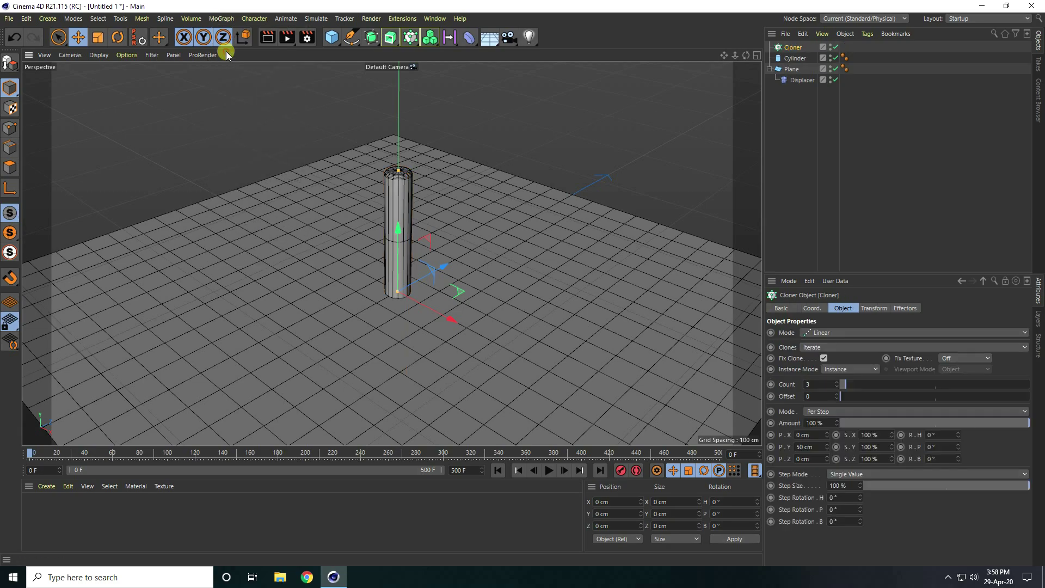
left_click(797, 58)
left_click_drag(786, 57, 790, 46)
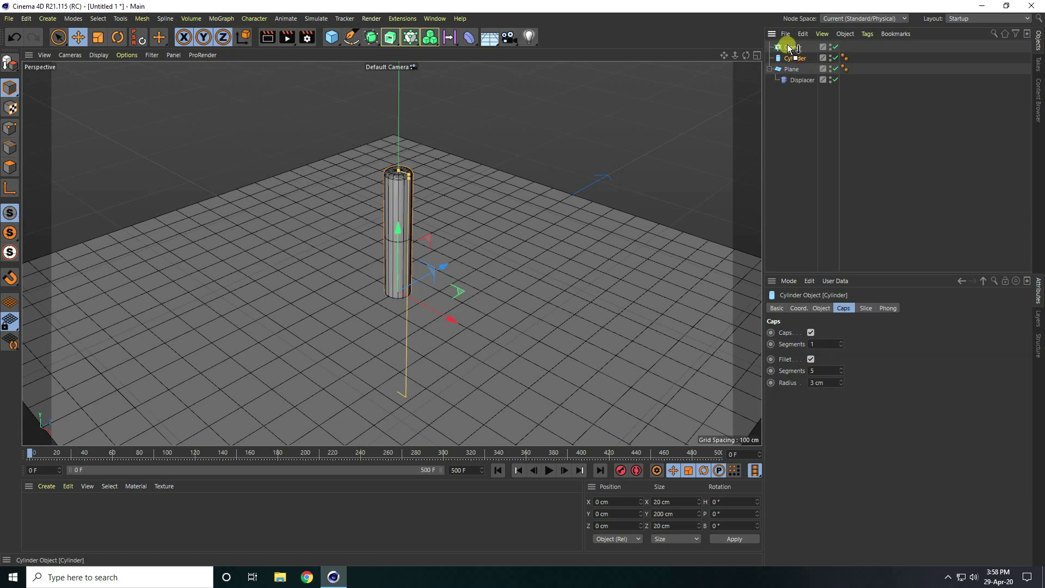
scroll(545, 171, "down", 5)
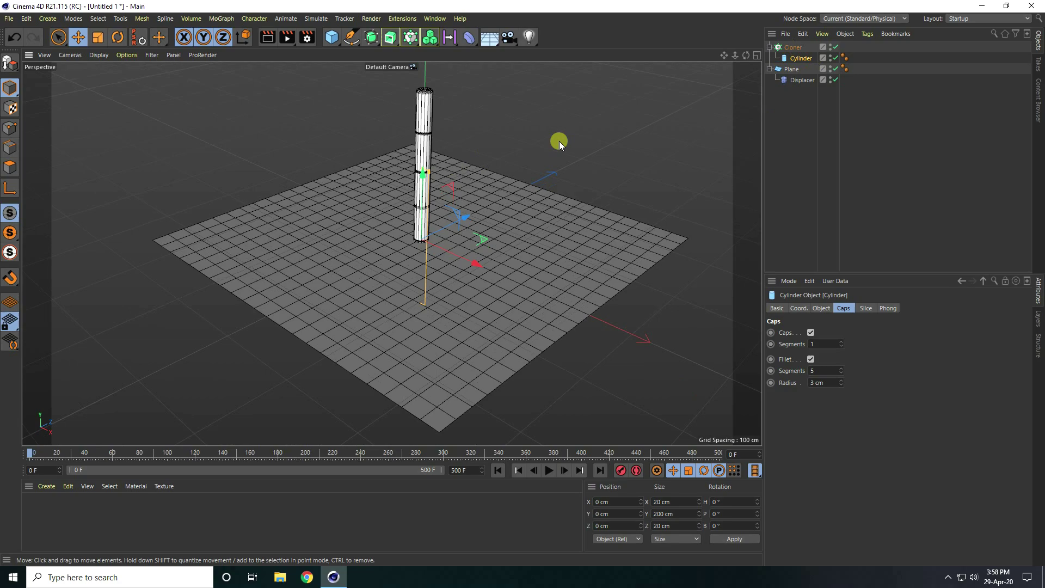
left_click(791, 47)
Set the Cloner to Object mode on the Plane with Vertex distribution
left_click(814, 332)
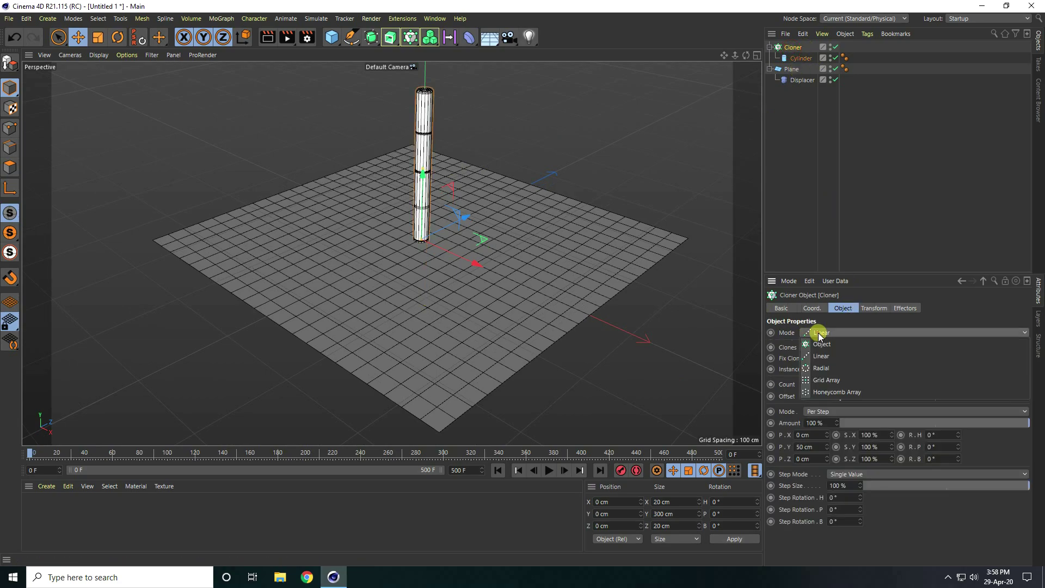
left_click(822, 347)
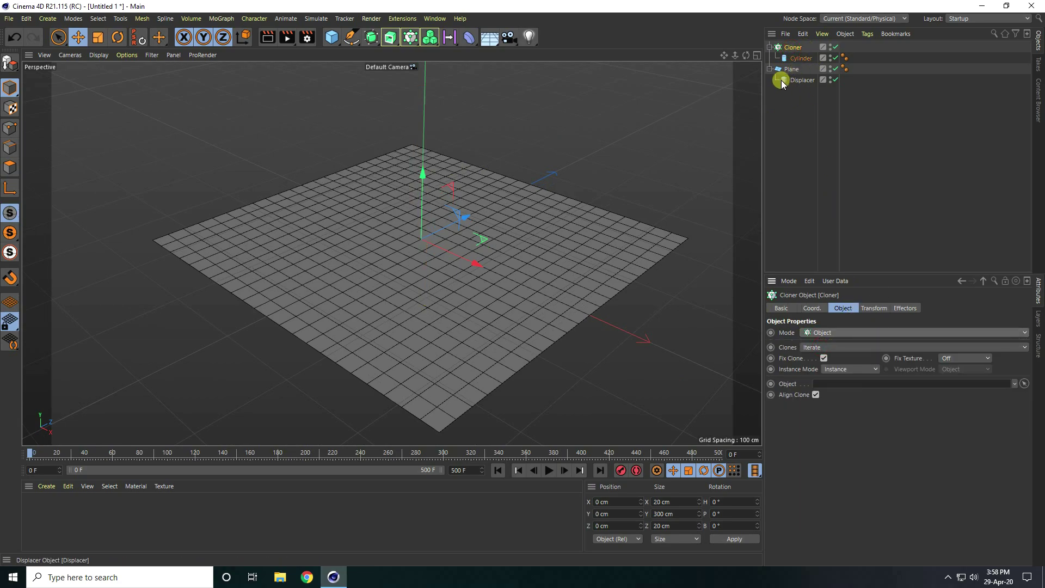
left_click_drag(793, 71, 822, 263)
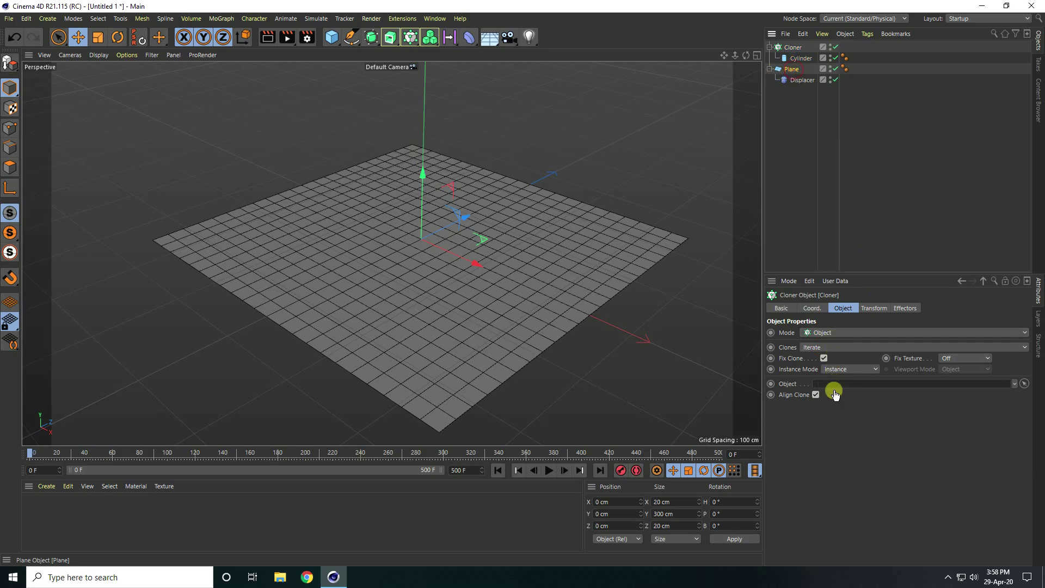
left_click_drag(832, 388, 831, 386)
mouse_move(405, 256)
left_mouse_down("alt")
mouse_move(538, 289)
mouse_move(432, 284)
mouse_move(443, 297)
mouse_move(421, 260)
mouse_move(394, 270)
mouse_move(452, 313)
left_mouse_up("alt")
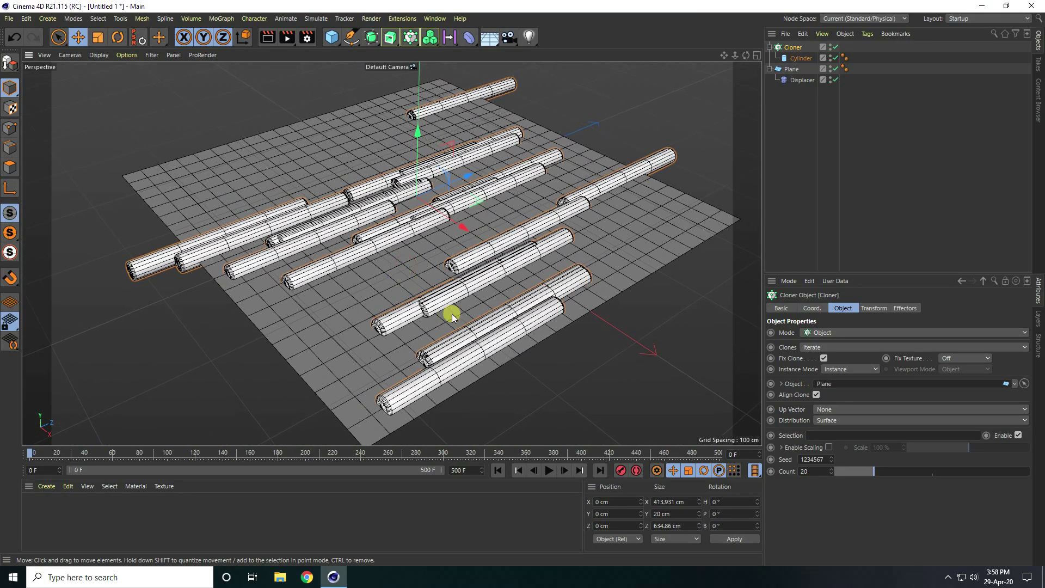
left_click(822, 423)
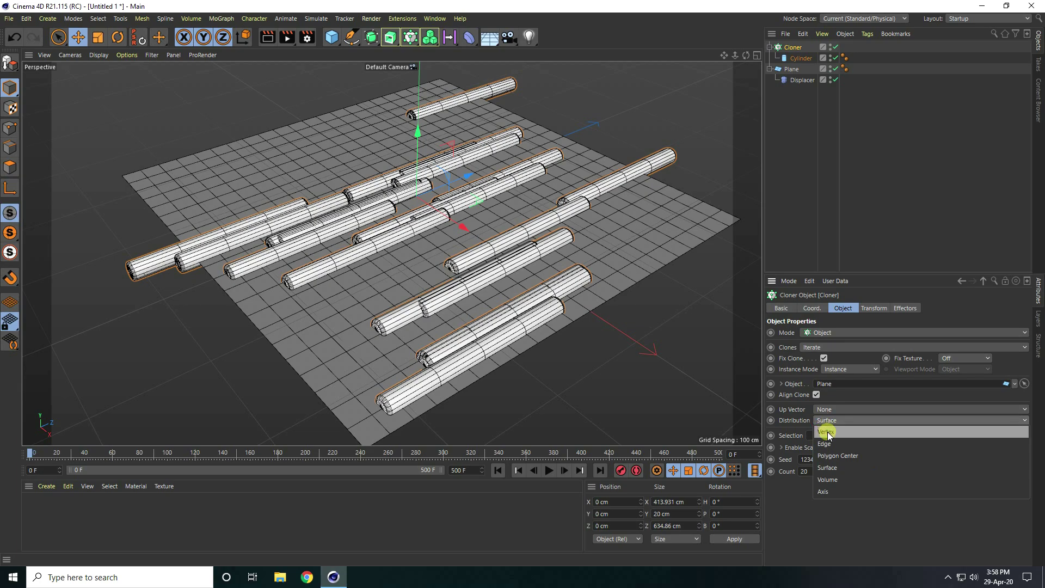
left_click(828, 433)
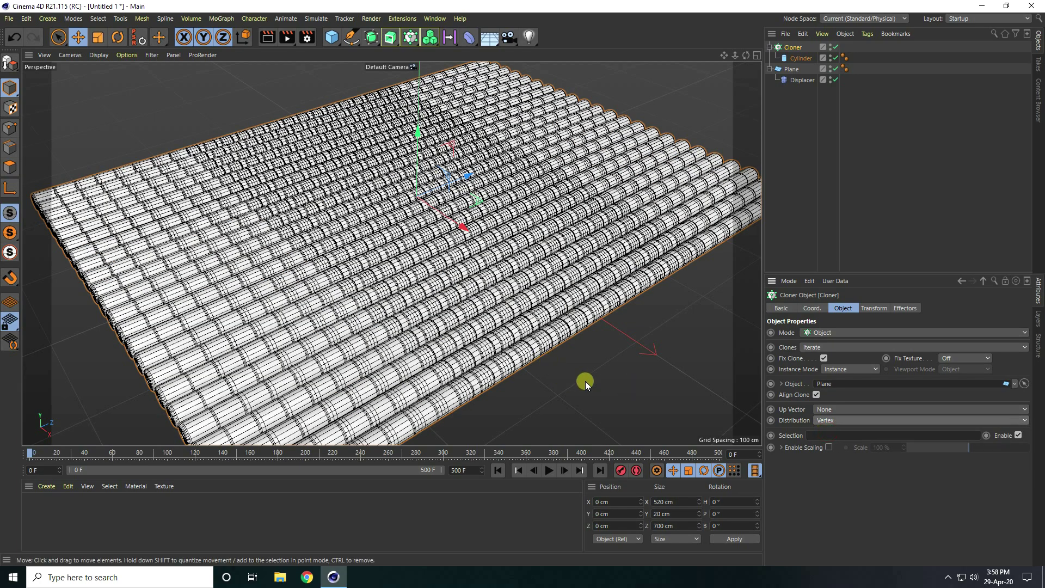
Rotate the clones 90° in R.P so the pillars stand upright
left_click(873, 310)
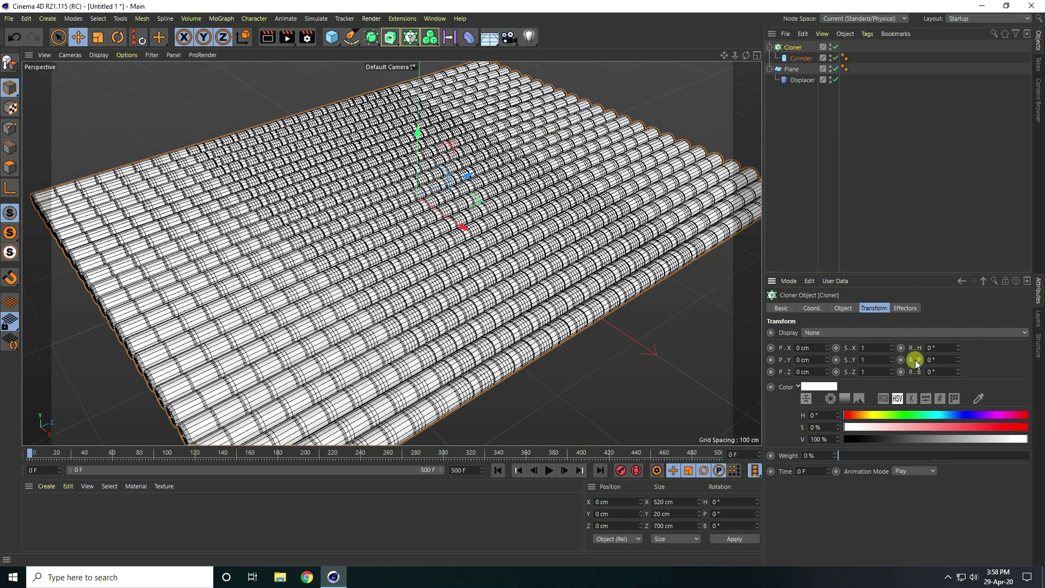
type("90")
key("Return")
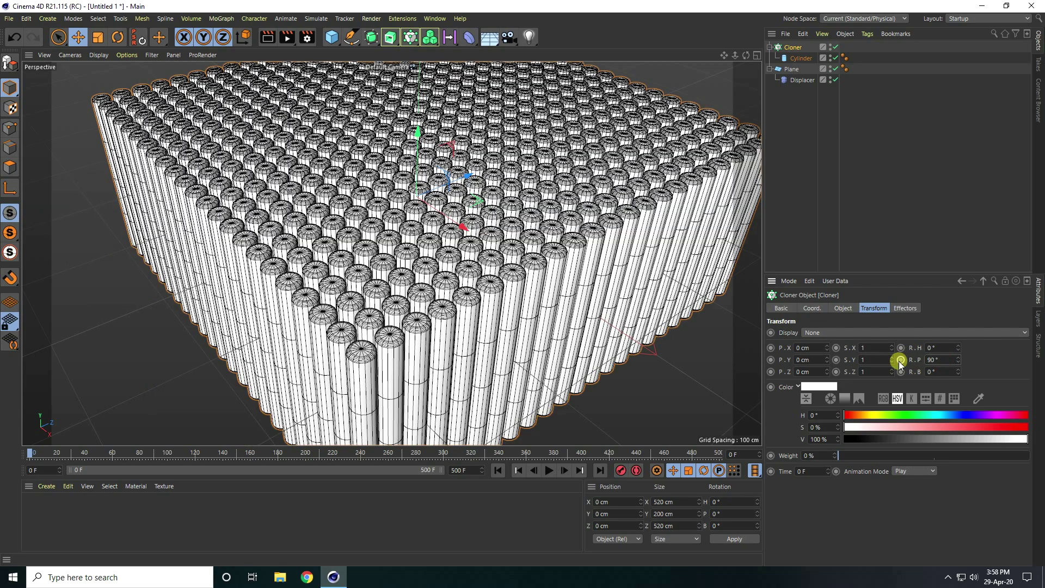
left_click_drag(496, 245, 463, 226, "alt")
scroll(443, 233, "down", 3)
scroll(465, 233, "up", 2)
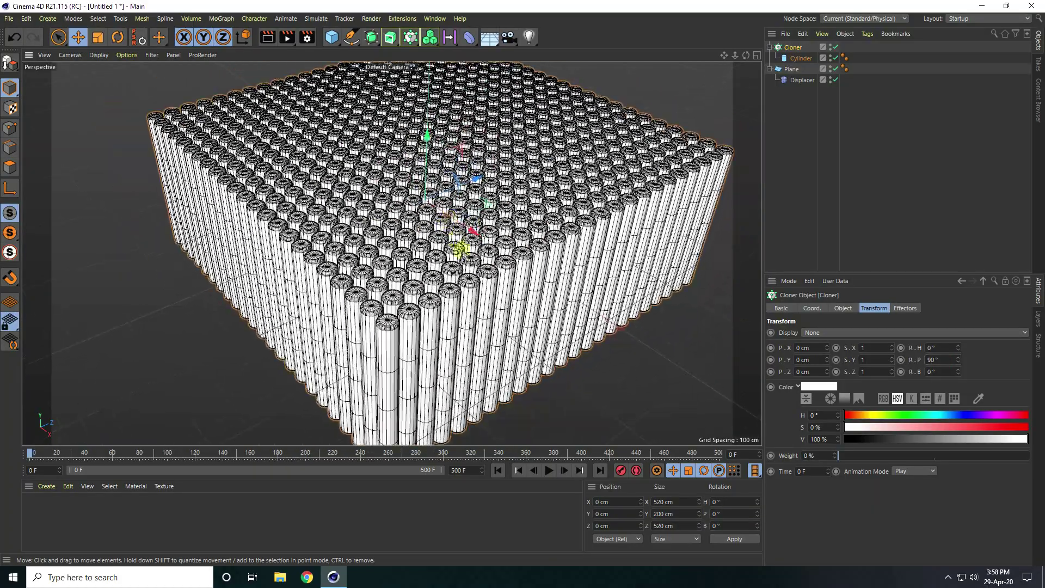
scroll(460, 237, "up", 2)
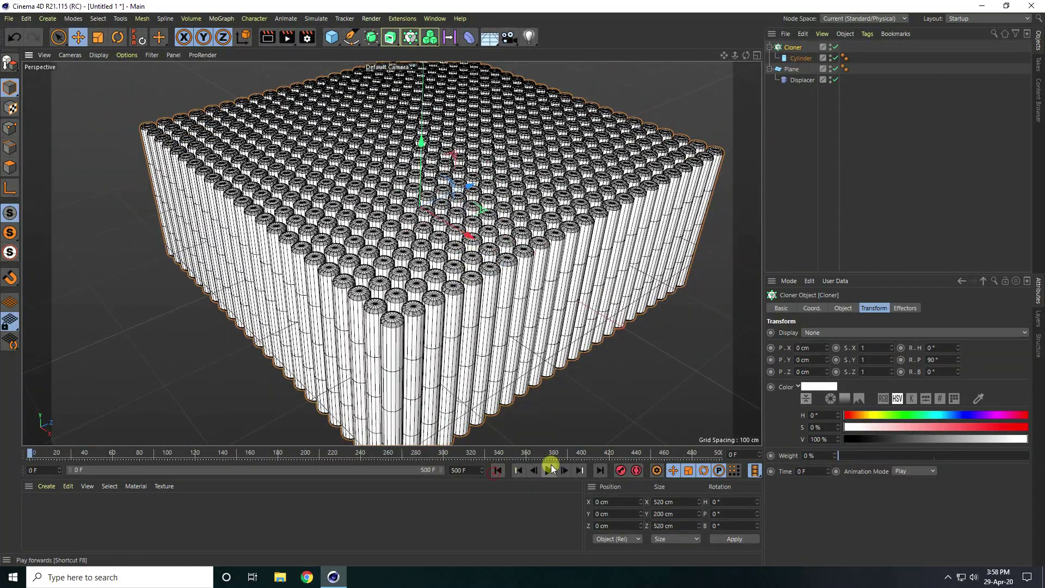
left_click(549, 472)
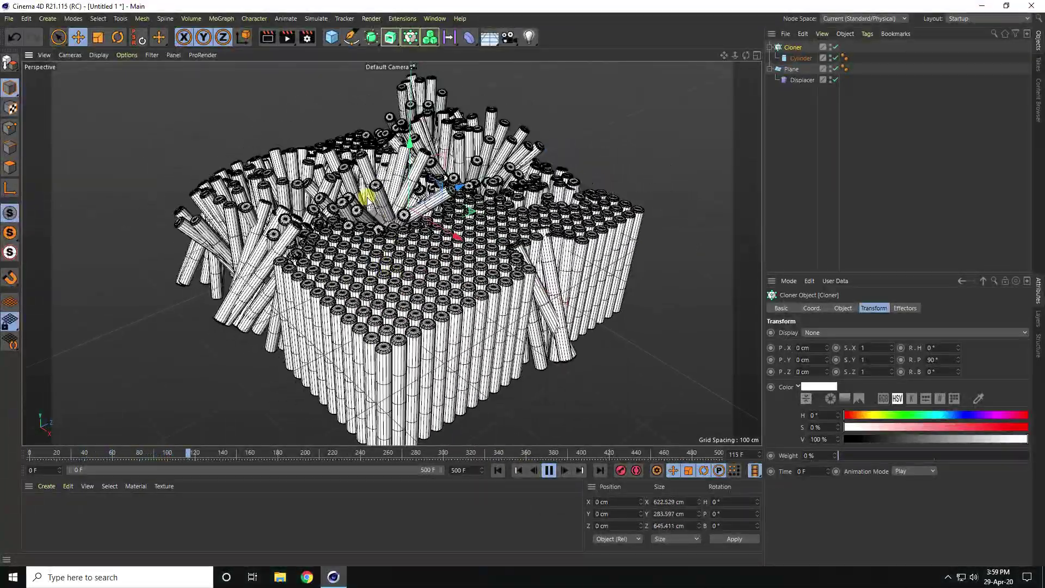
left_click(549, 470)
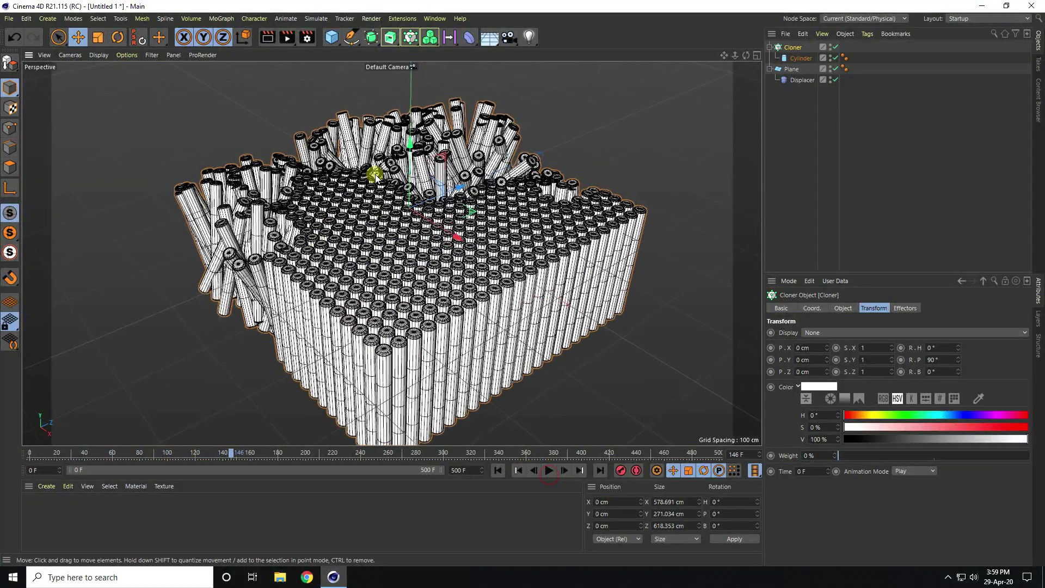
left_click(790, 69)
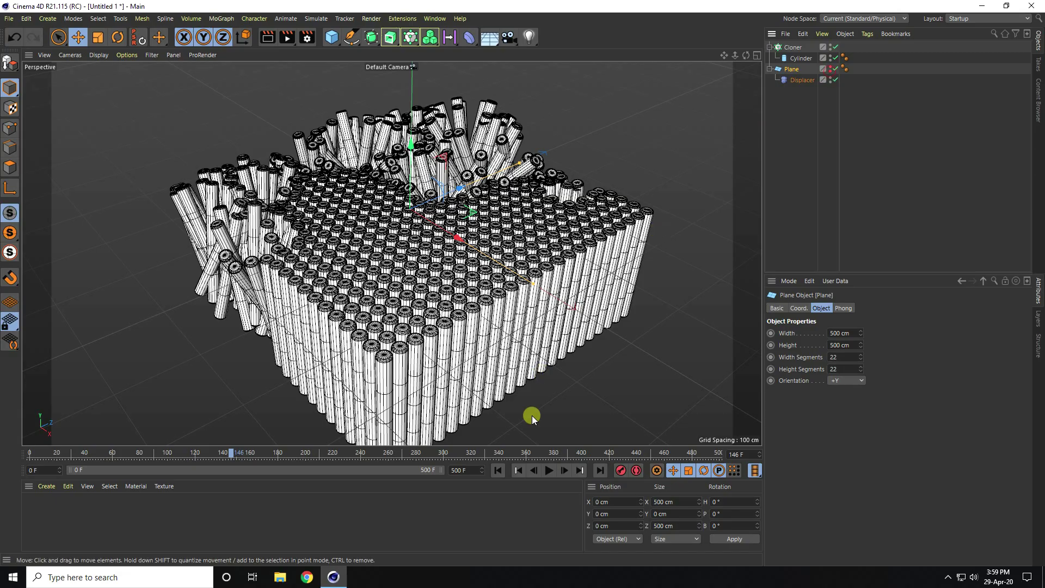
left_click(499, 468)
left_click(545, 473)
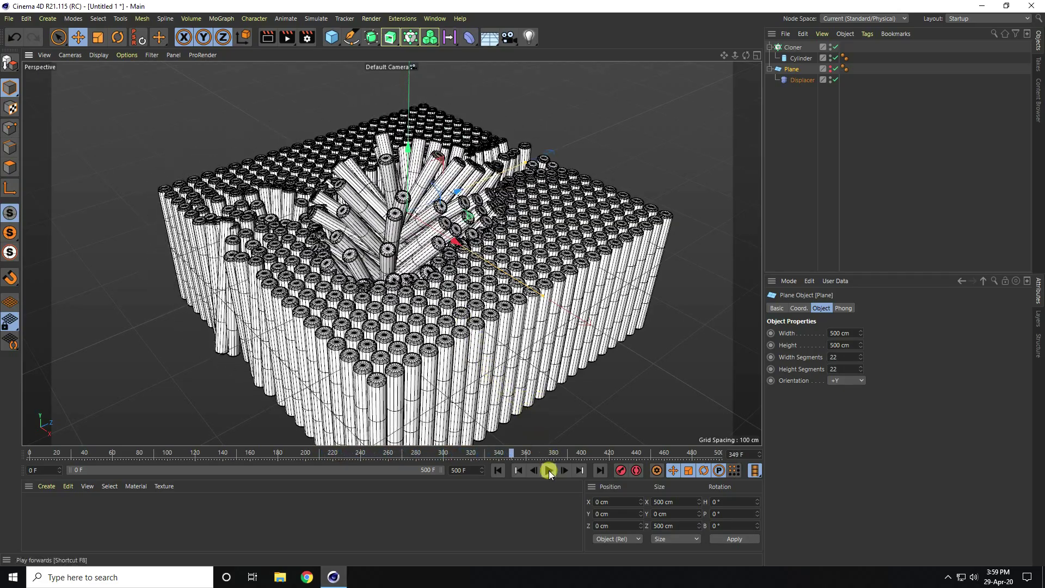
left_click(548, 471)
left_click(498, 471)
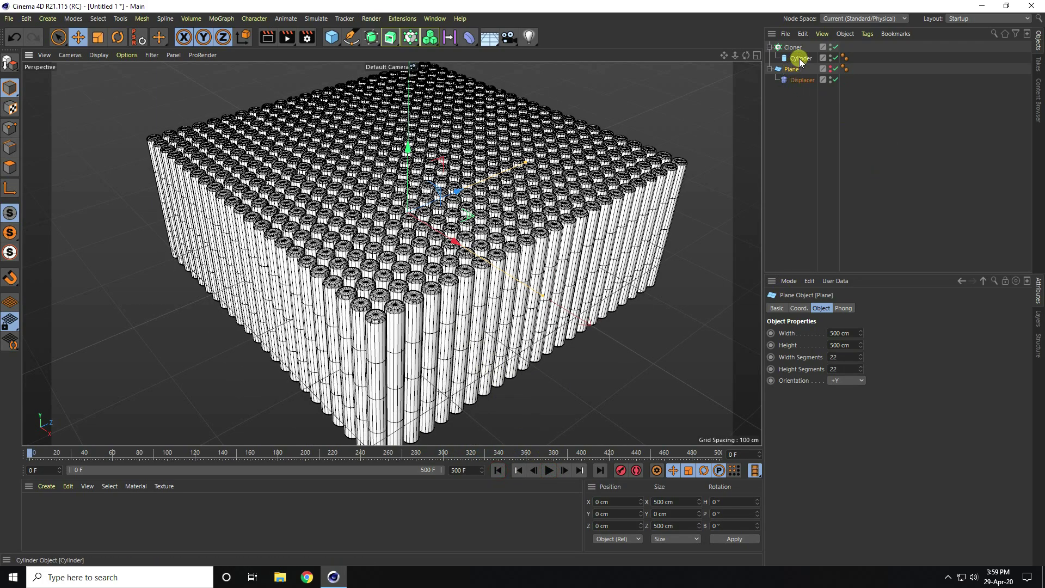
Add a Rigid Body tag to the Cylinder with Follow Position and Follow Rotation 5
left_click(799, 58)
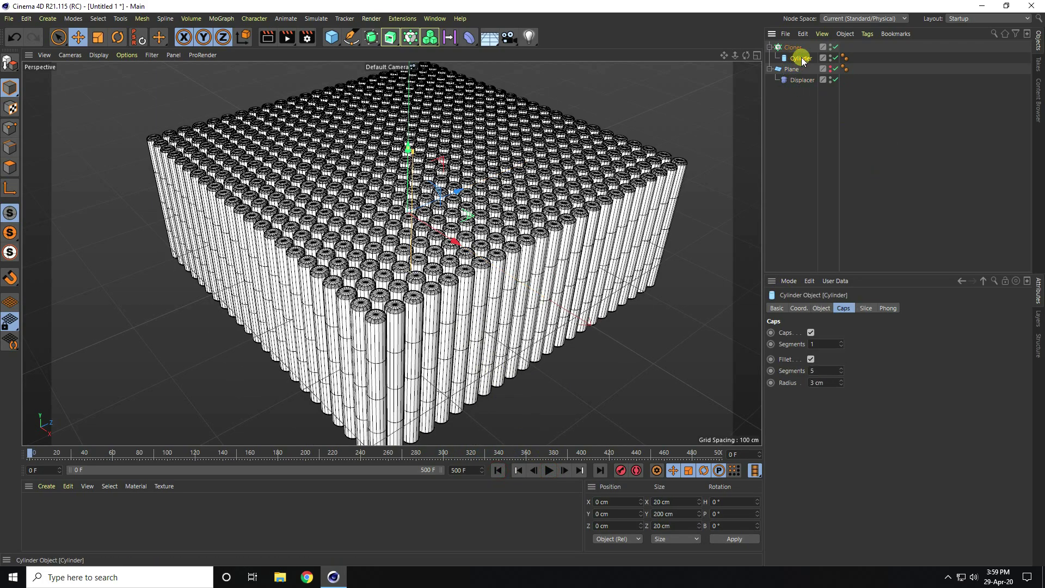
right_click(802, 57)
mouse_move(833, 185)
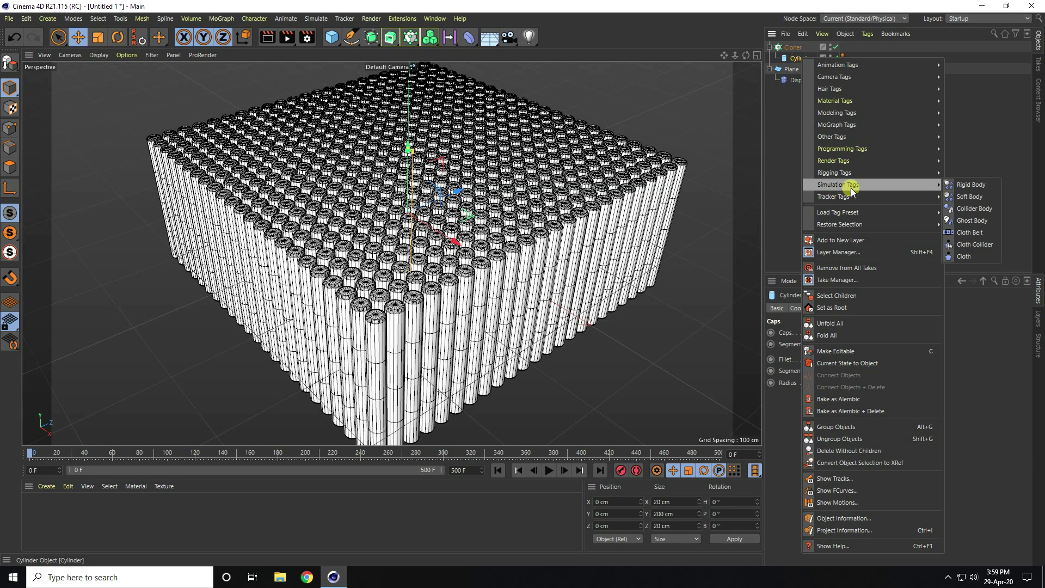
left_click(971, 185)
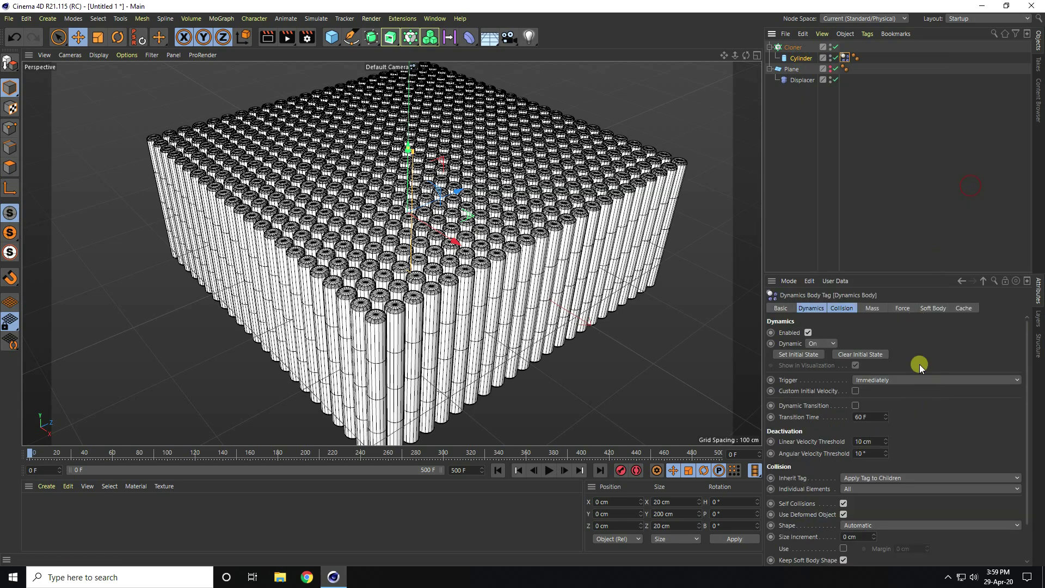
left_click(903, 309)
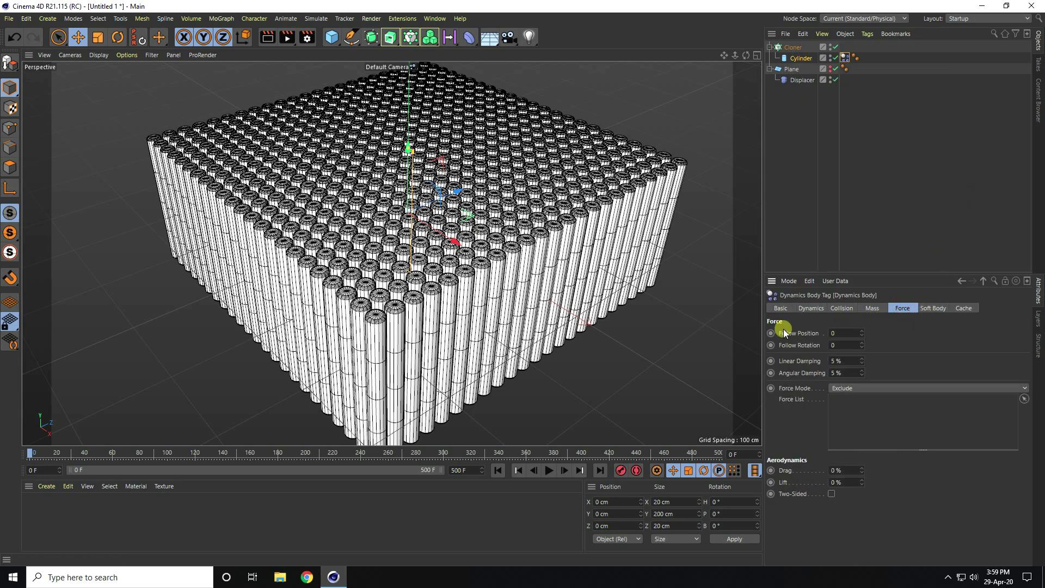
type("5")
Play the simulation to test the pillars, then rewind to frame 0
left_click(497, 471)
left_click(550, 469)
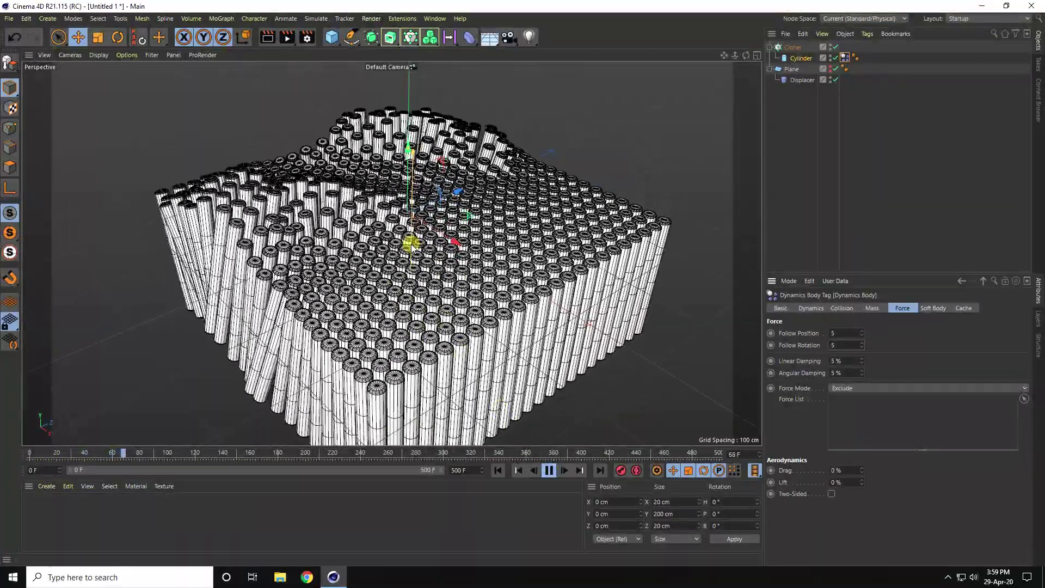
mouse_move(414, 253)
left_mouse_down()
mouse_move(399, 207)
mouse_move(398, 249)
mouse_move(413, 169)
mouse_move(431, 240)
mouse_move(368, 226)
mouse_move(373, 215)
mouse_move(362, 223)
left_mouse_up()
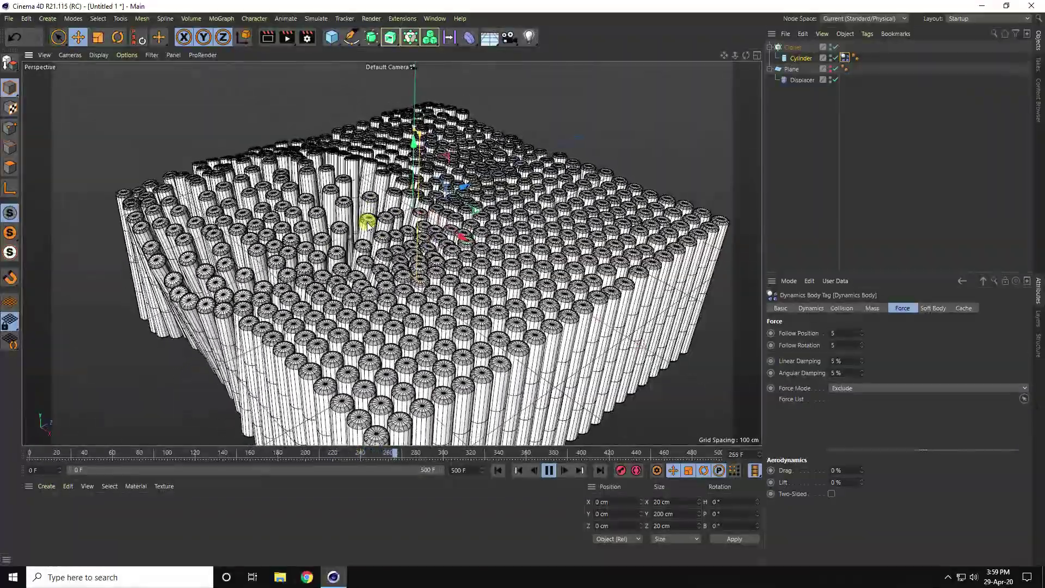
left_click(496, 471)
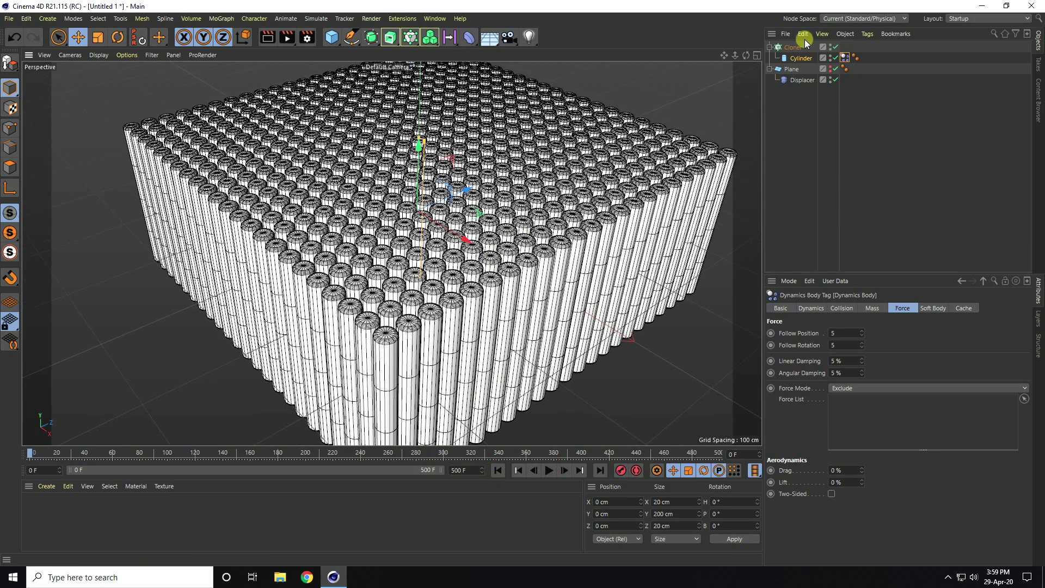
Add a Shader effector to the Cloner with Position enabled and P.Y at -200 cm
left_click(788, 48)
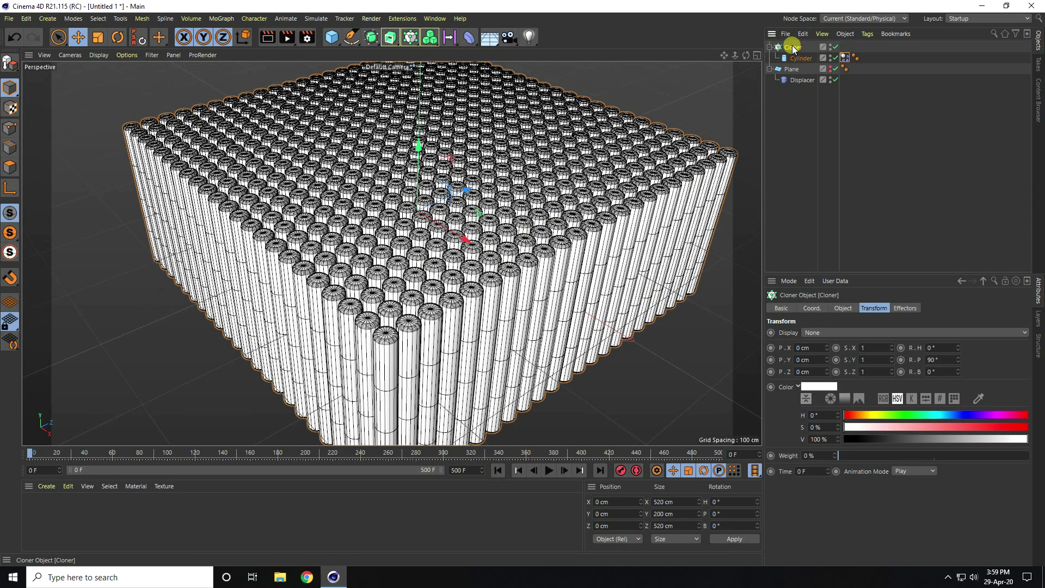
left_click(220, 18)
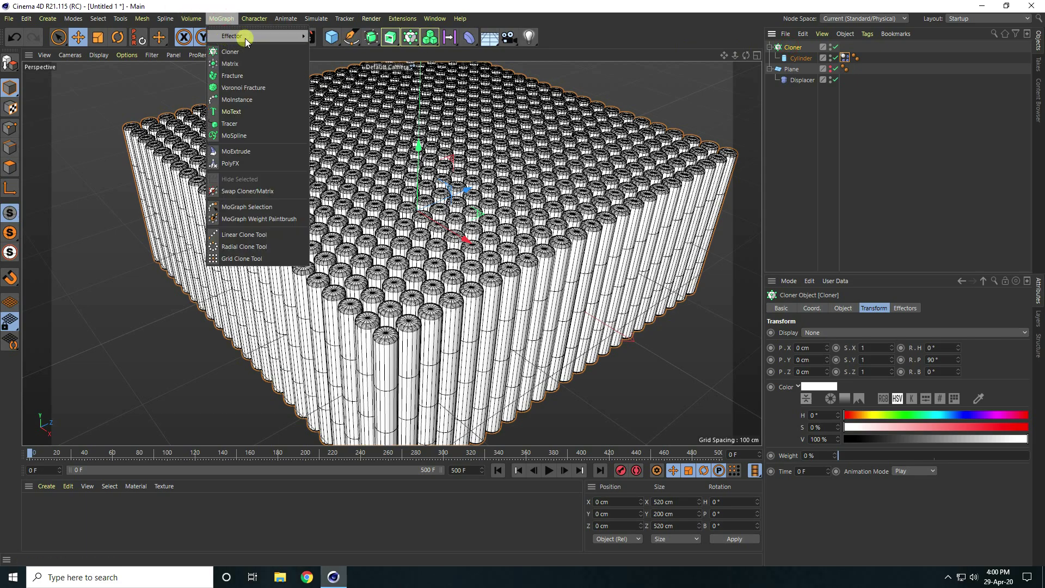
mouse_move(245, 36)
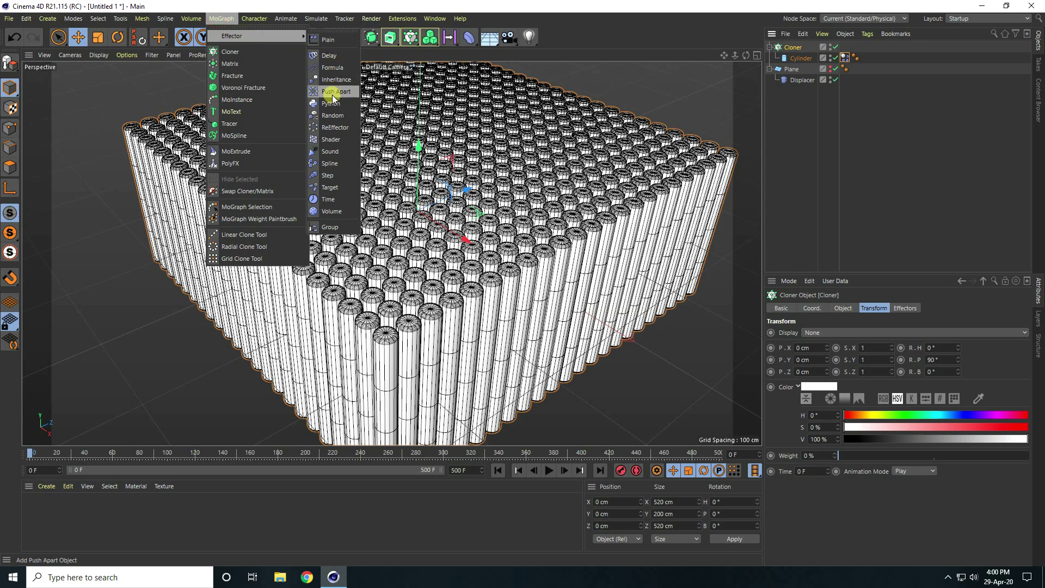
left_click(325, 140)
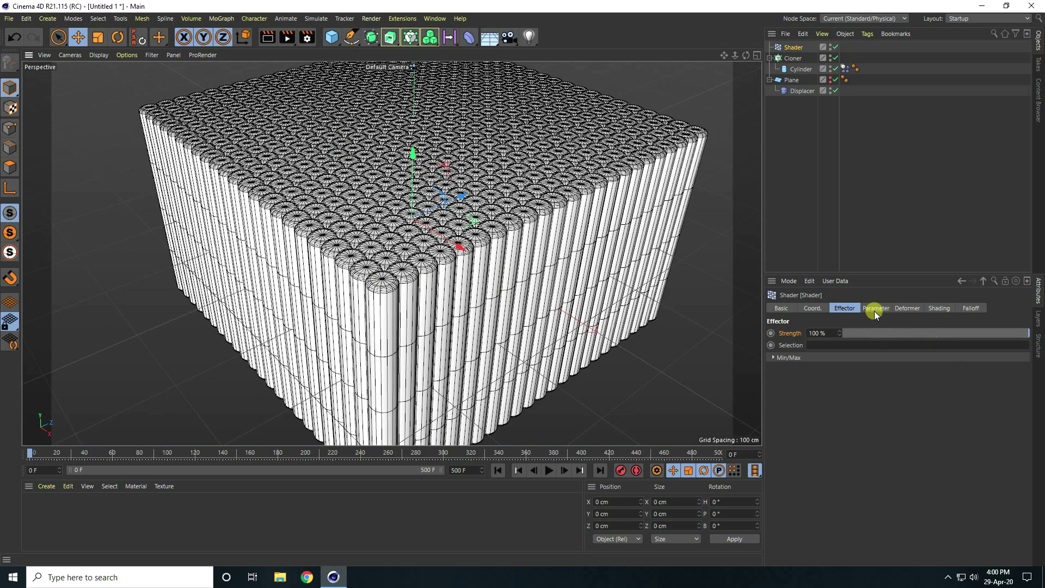
left_click(875, 308)
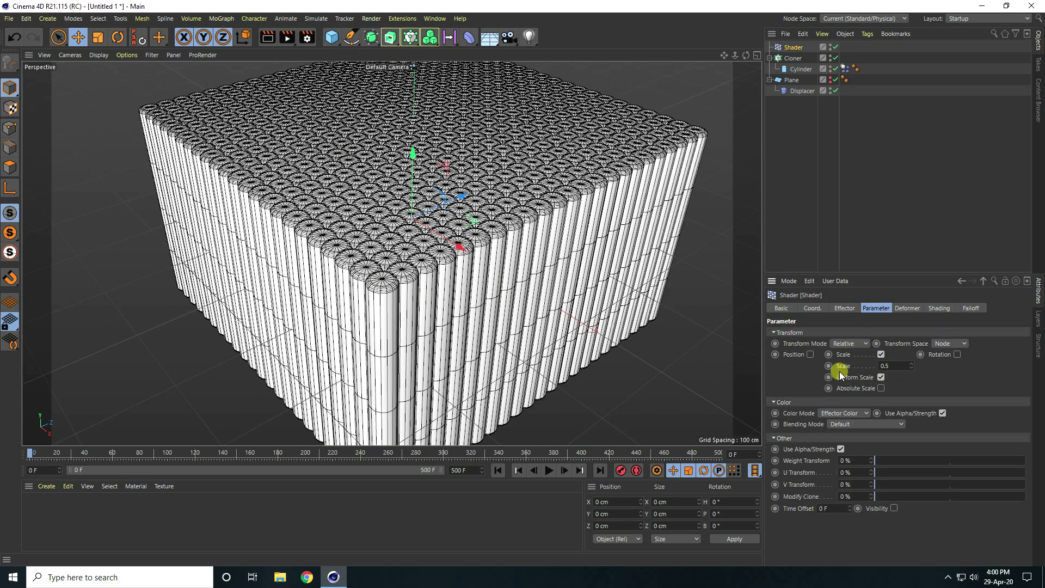
left_click(811, 355)
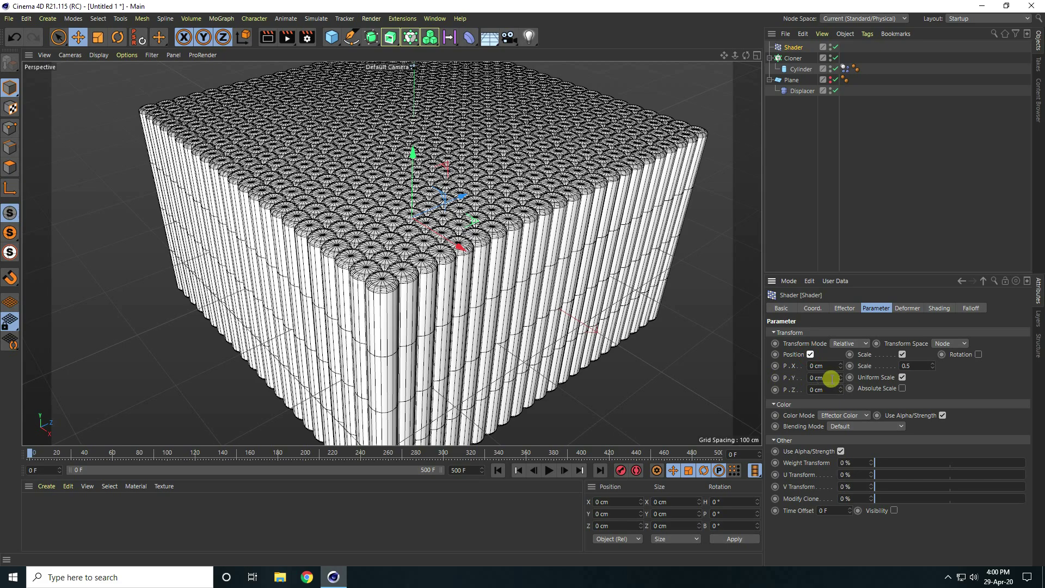
type("-200")
key("Return")
scroll(397, 345, "down", 3)
scroll(409, 323, "down", 3)
scroll(408, 323, "down", 2)
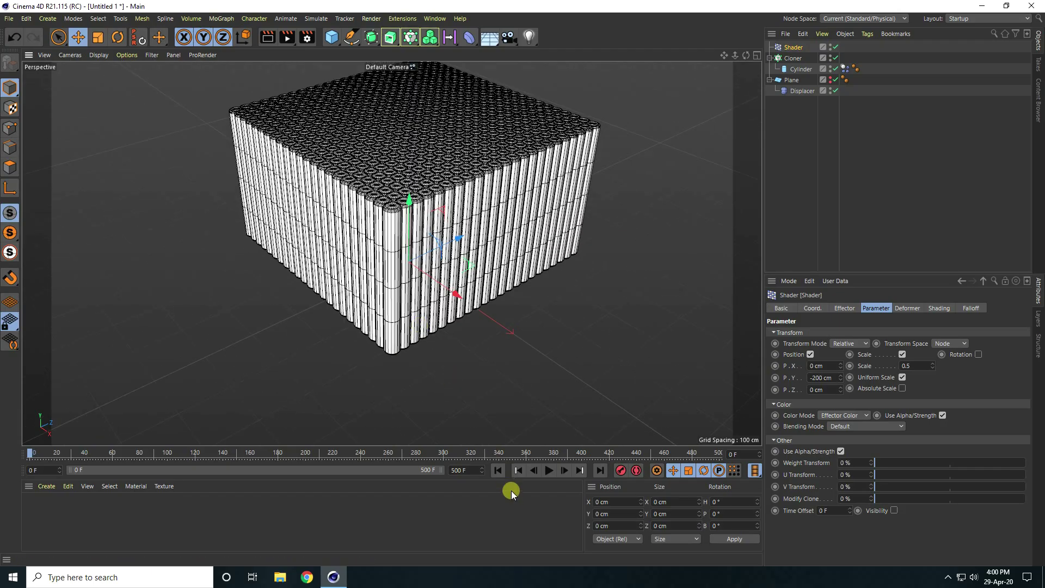
Preview the effector's animation, then return to frame 0
left_click(549, 471)
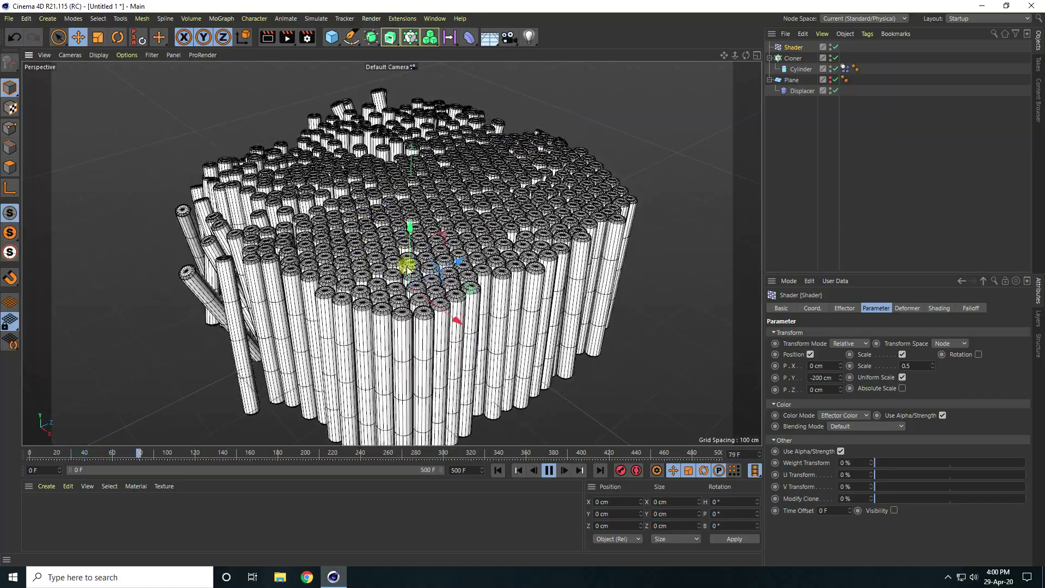
left_click(498, 470)
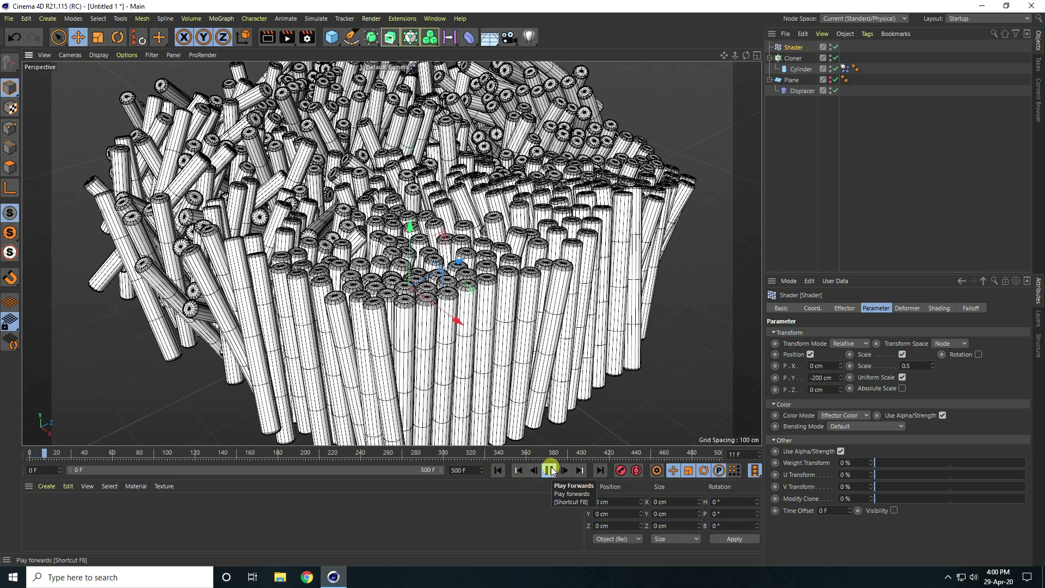
left_click(537, 470)
left_click(498, 470)
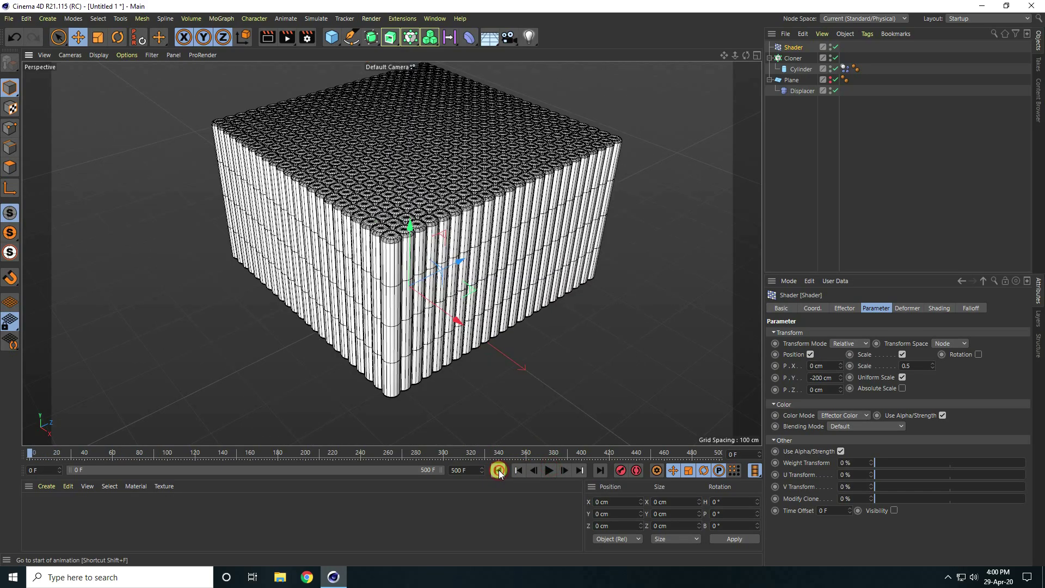
Copy the Noise shader from the Displacer's Shading settings
left_click(796, 92)
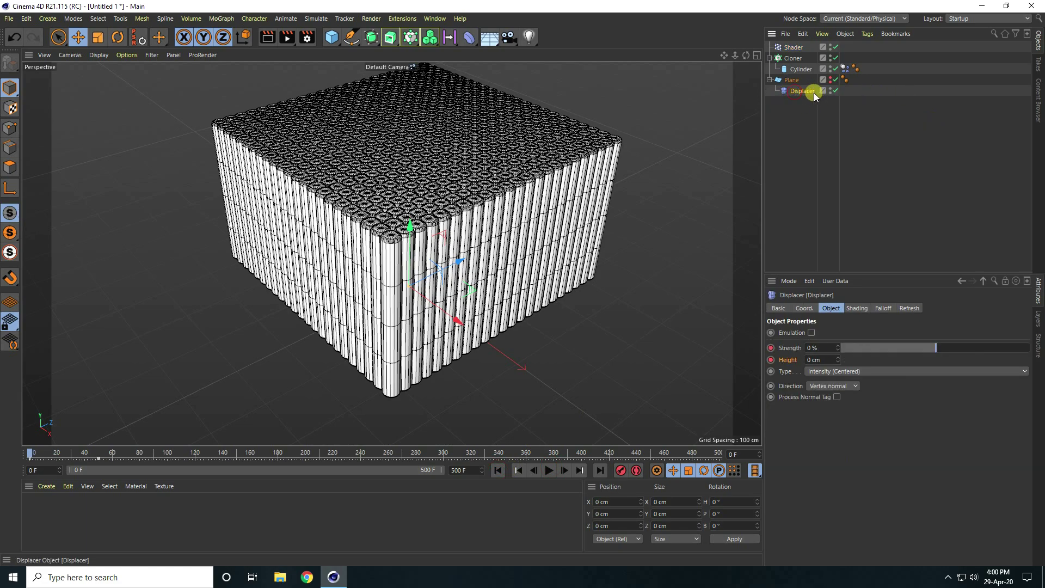
left_click(857, 309)
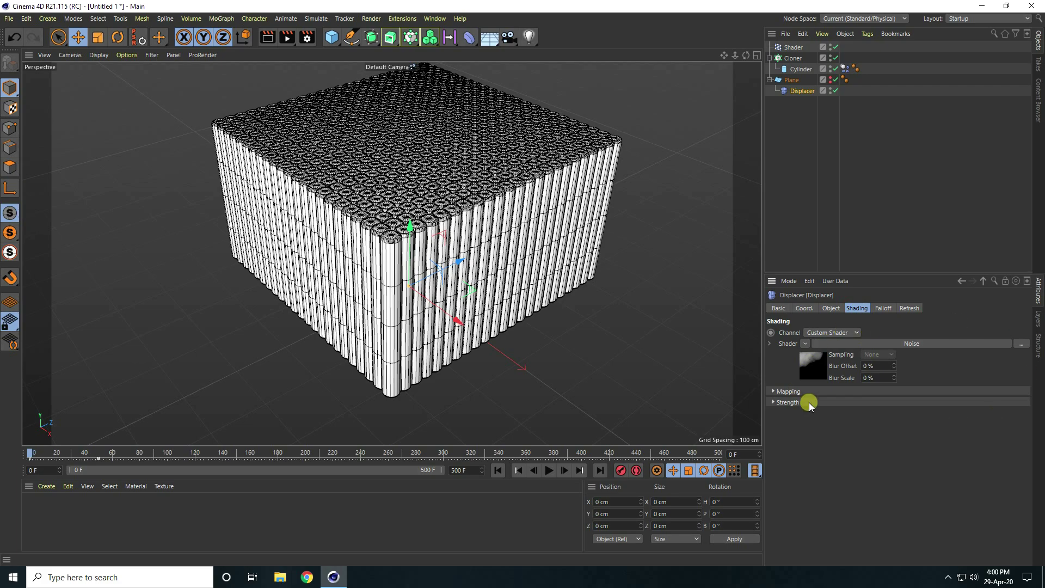
left_click(805, 344)
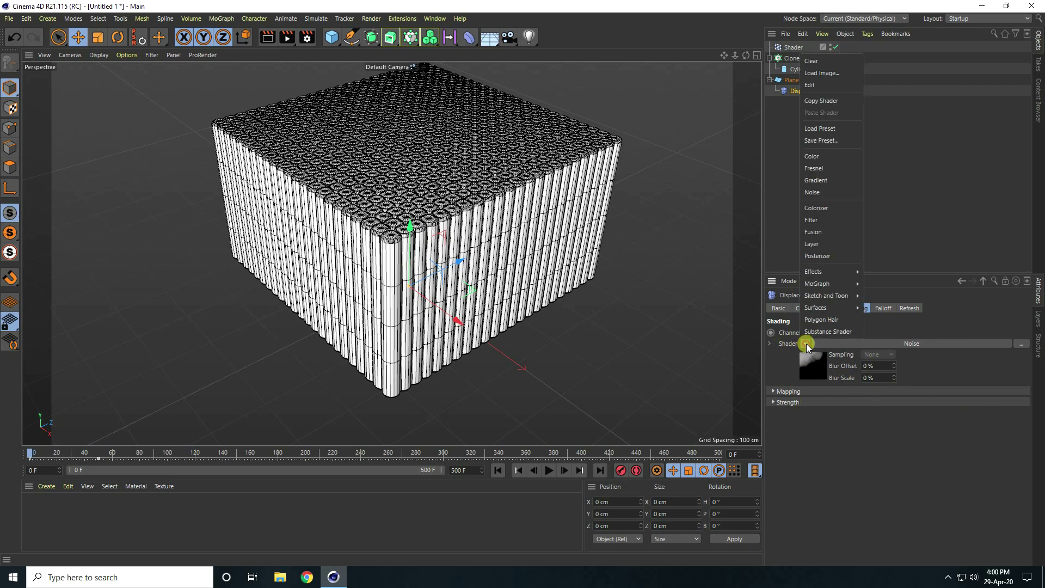
left_click(817, 101)
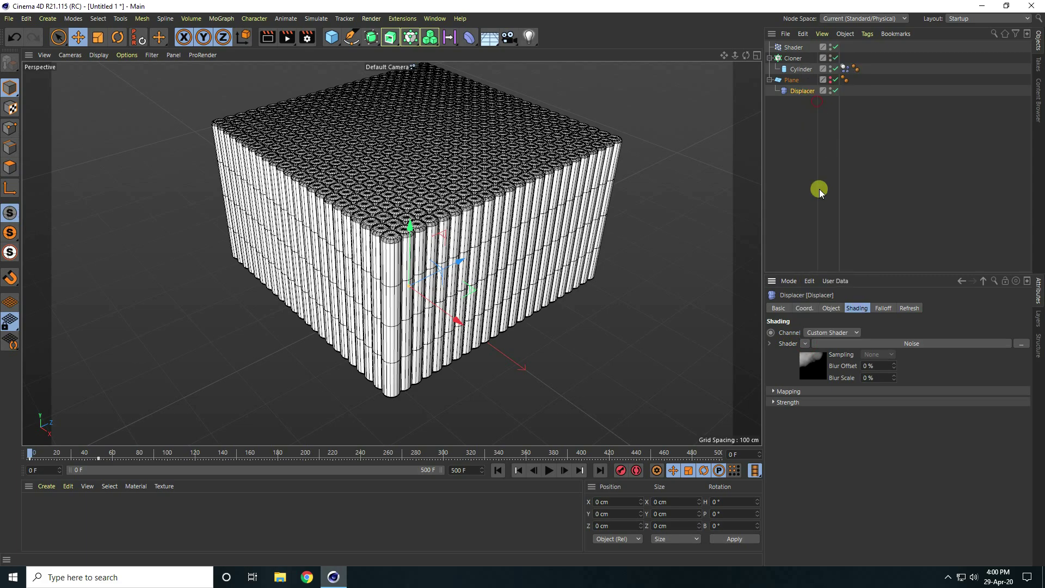
Paste the Noise shader into the Shader effector's shader slot
left_click(793, 47)
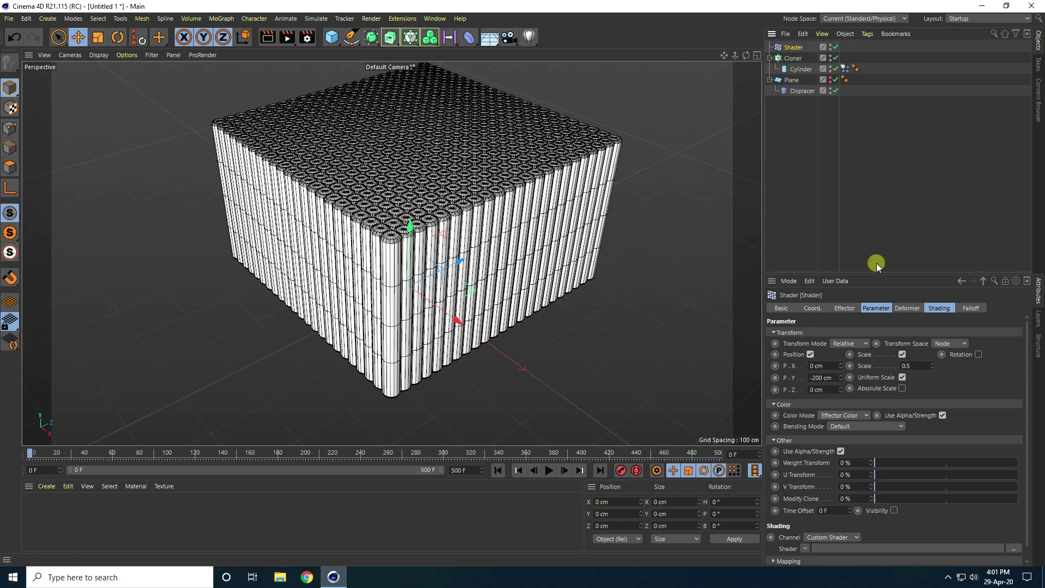
left_click(935, 310)
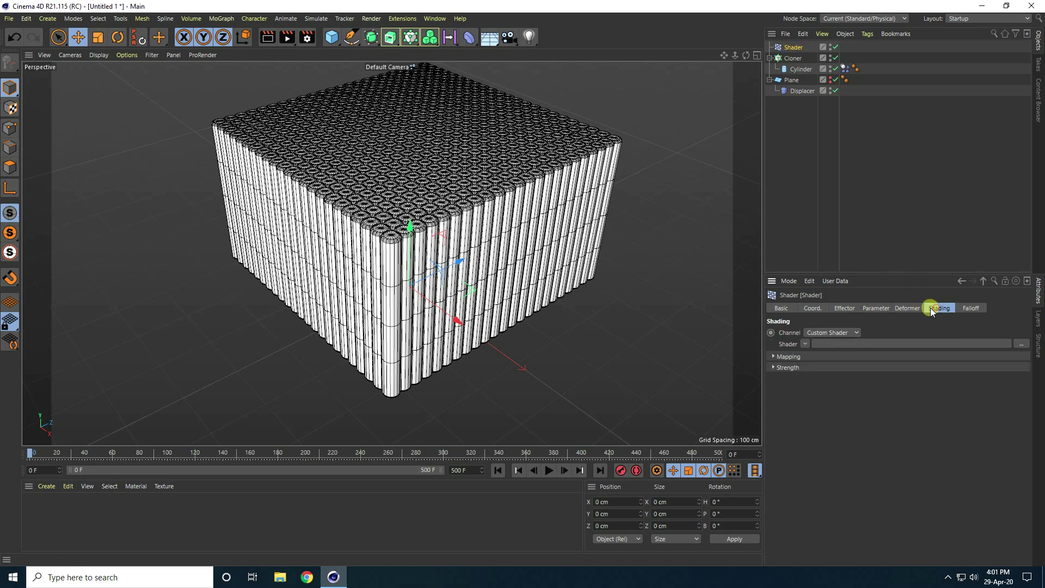
left_click(805, 344)
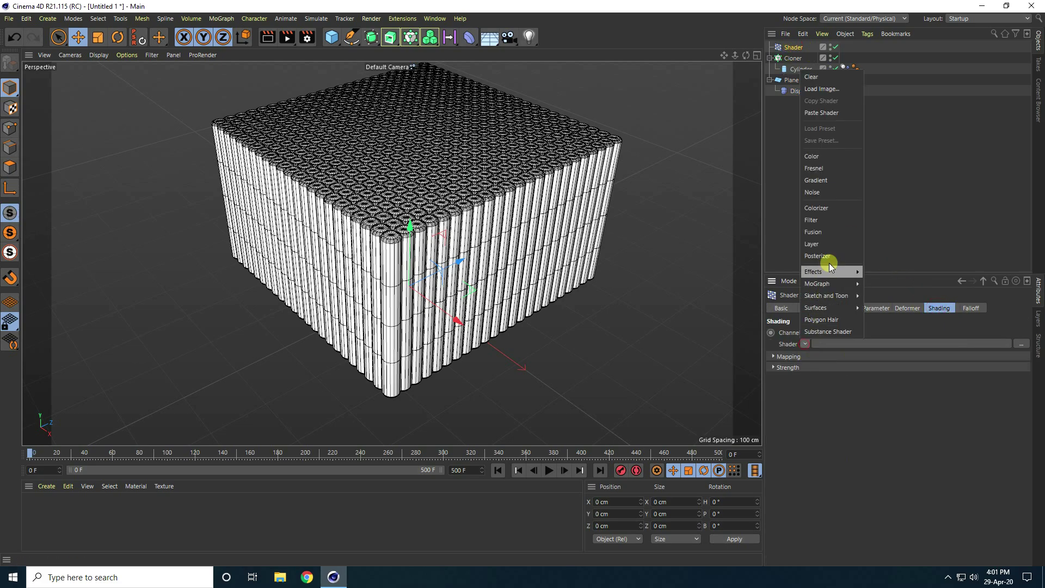
left_click(836, 112)
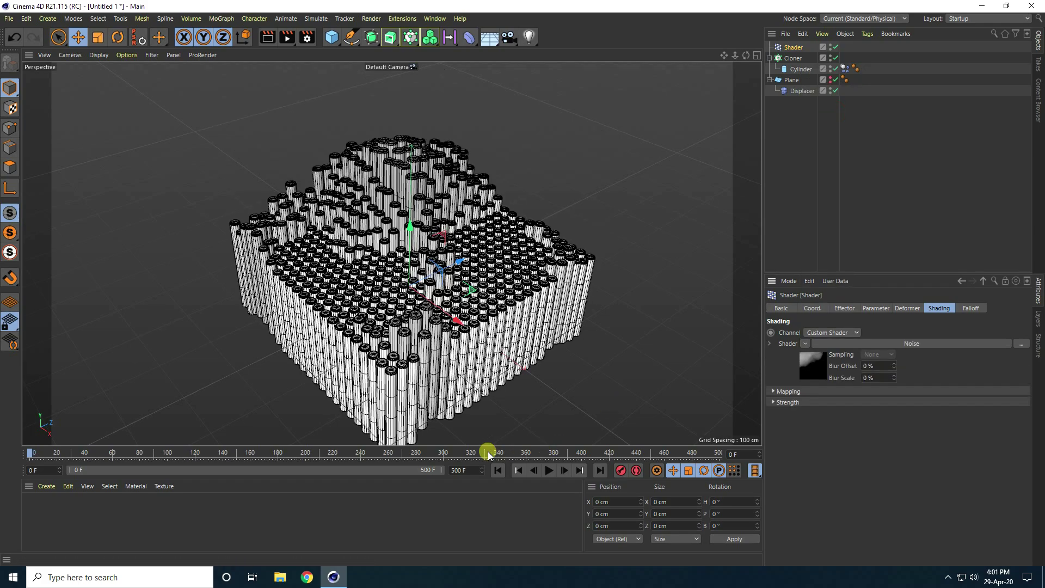
left_click(499, 470)
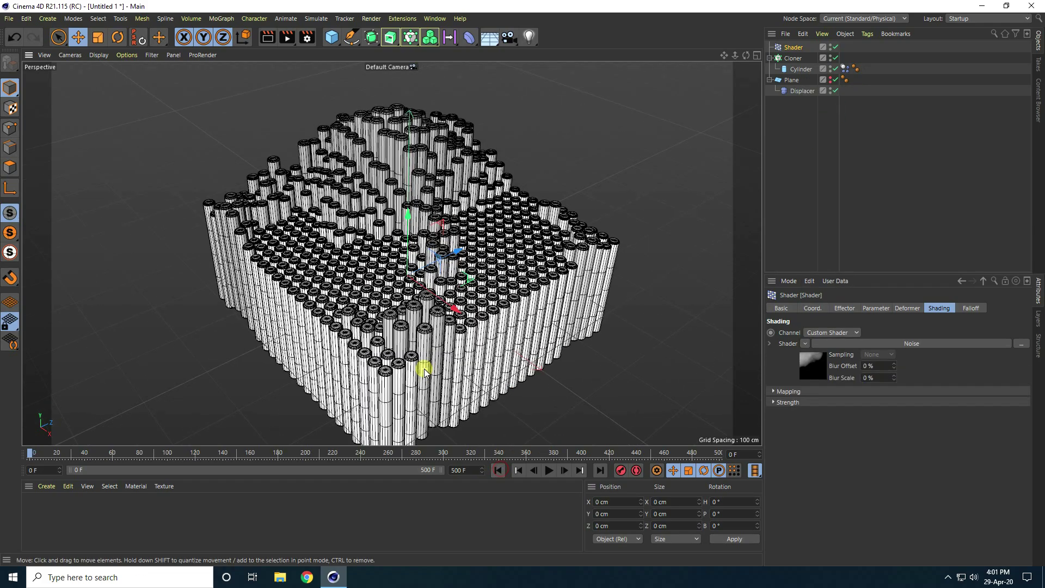
Preview the growing pillars, pause at frame 160, and show the effector's 100% Strength
left_click(549, 470)
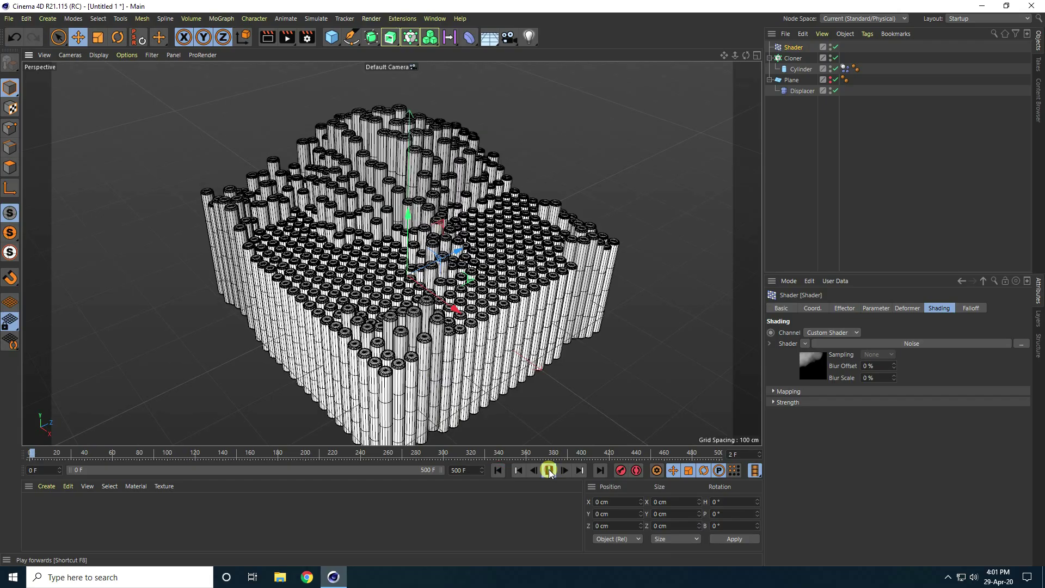
left_click(502, 471)
left_click(547, 471)
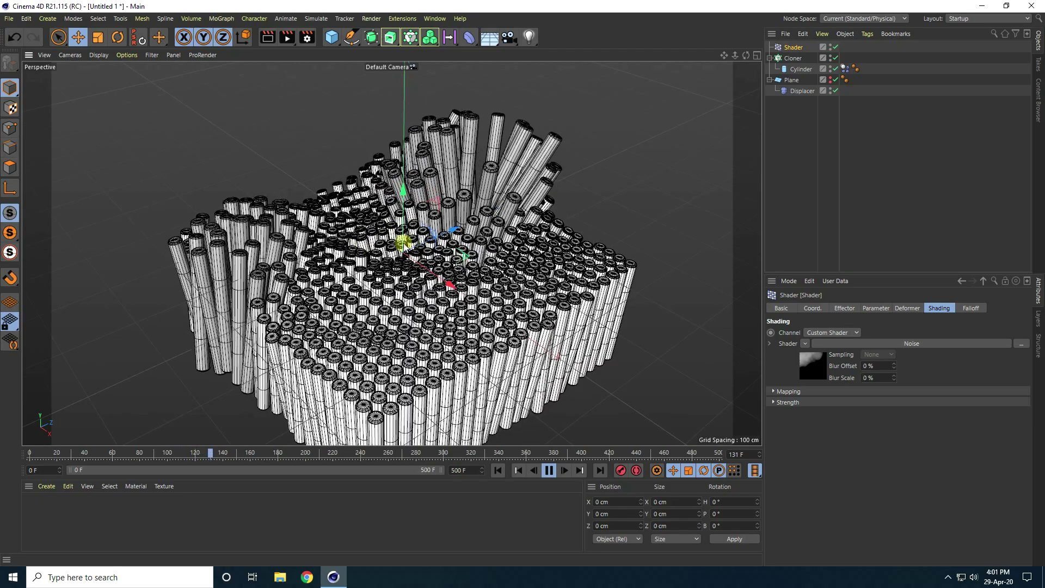
left_click(551, 473)
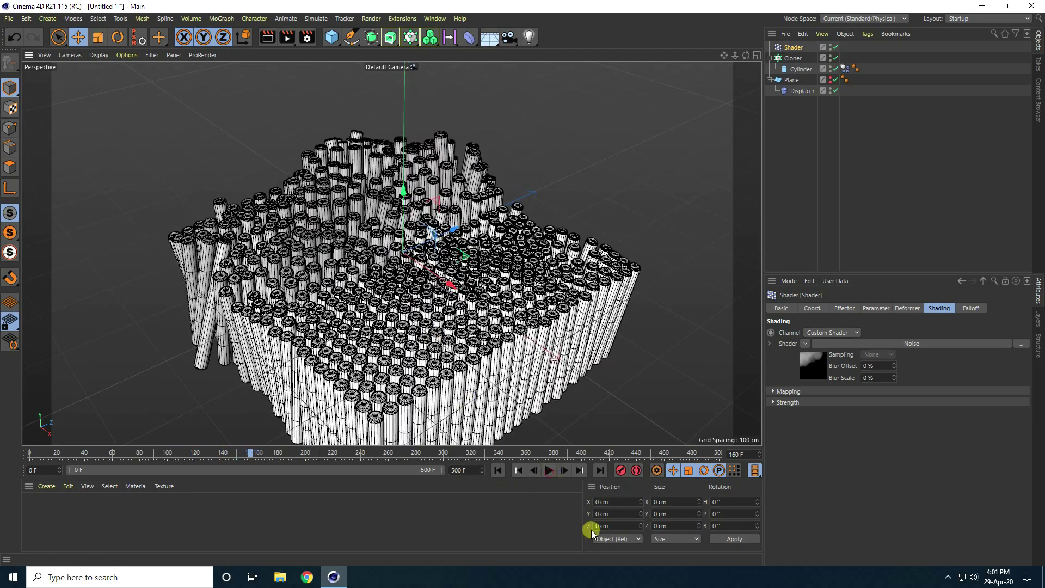
left_click(845, 308)
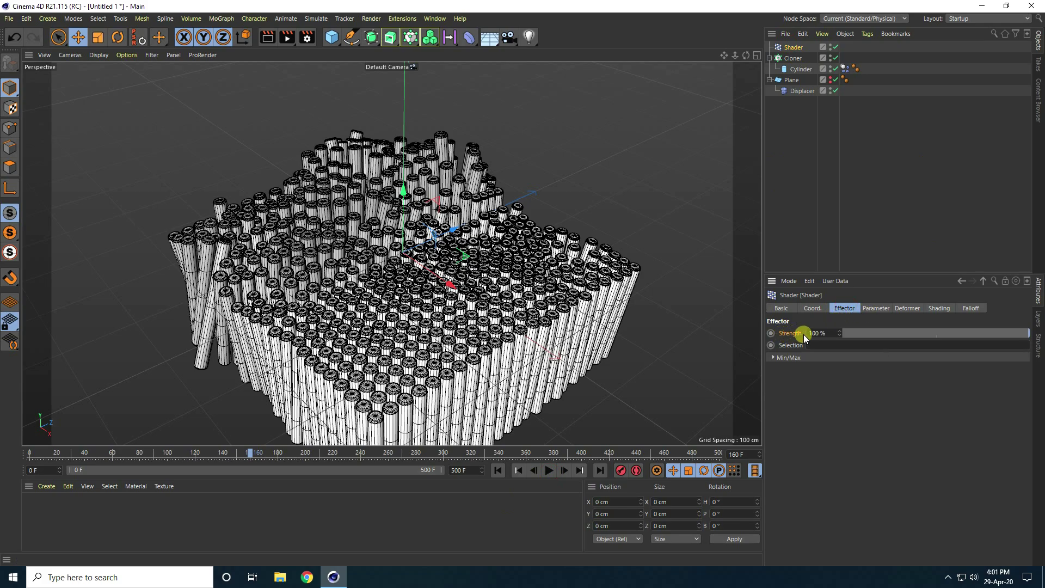
Keyframe the Shader effector's Strength at 0 % on frame 0
left_click(499, 472)
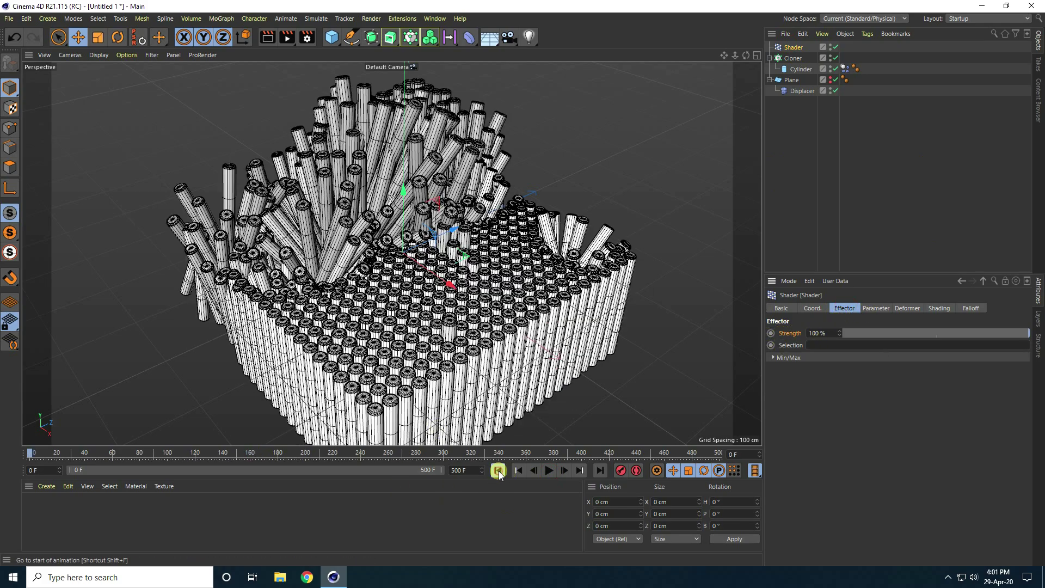
left_click(807, 334)
type("0")
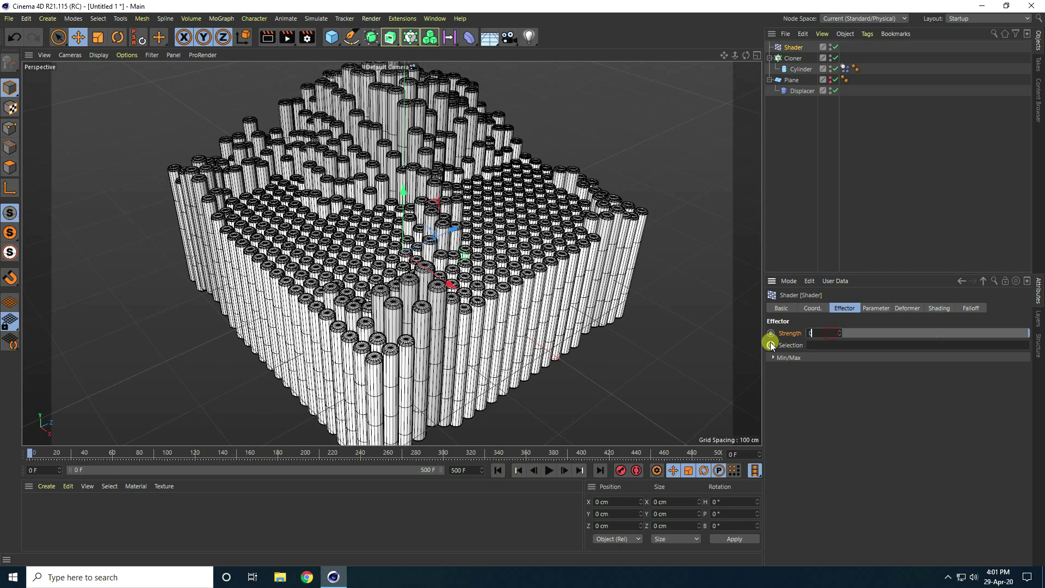
key("Return")
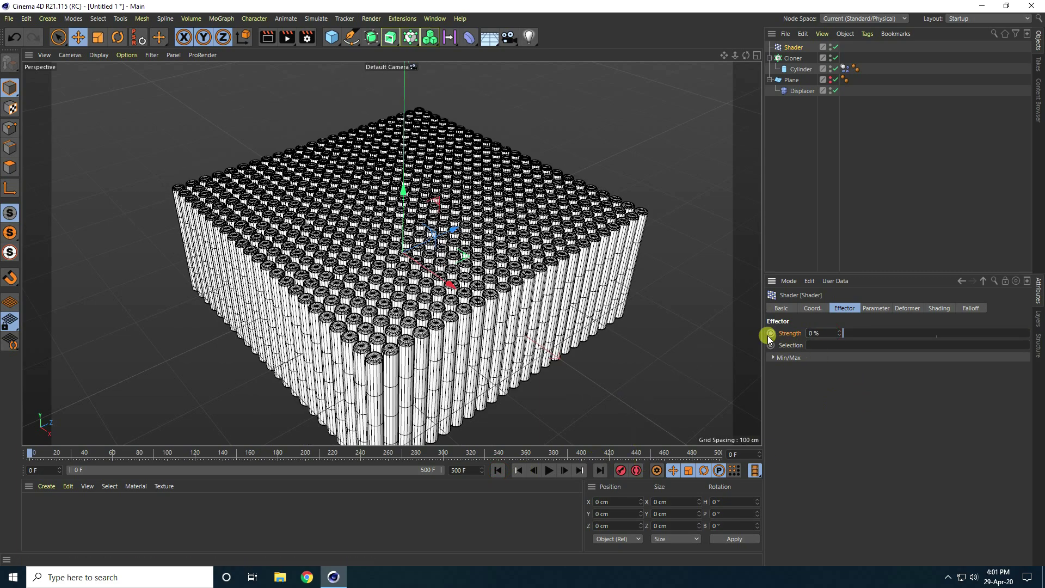
left_click(771, 334)
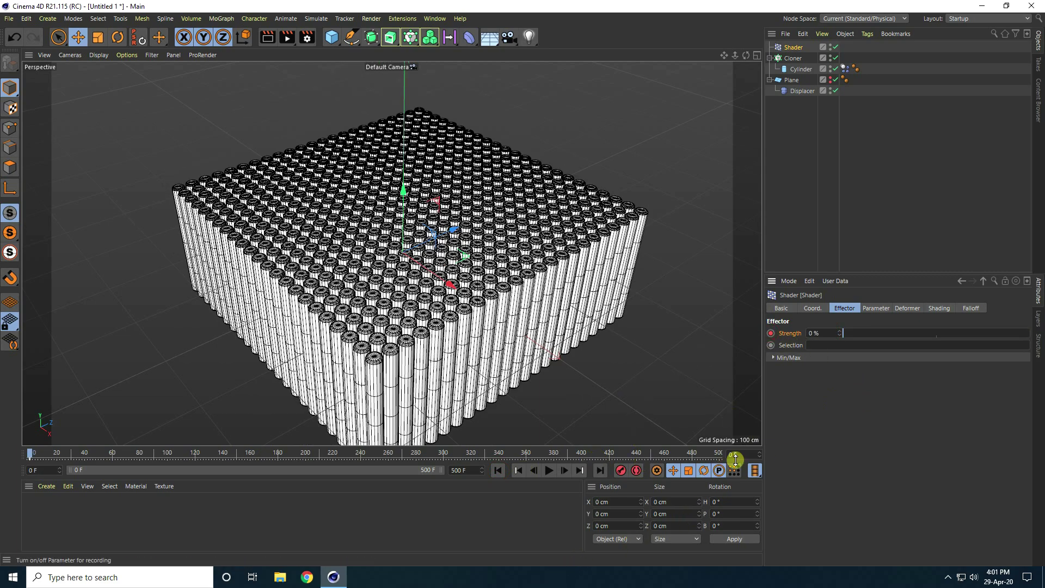
Keyframe Strength at 160 % on frame 50, then rewind and play the animation
type("0")
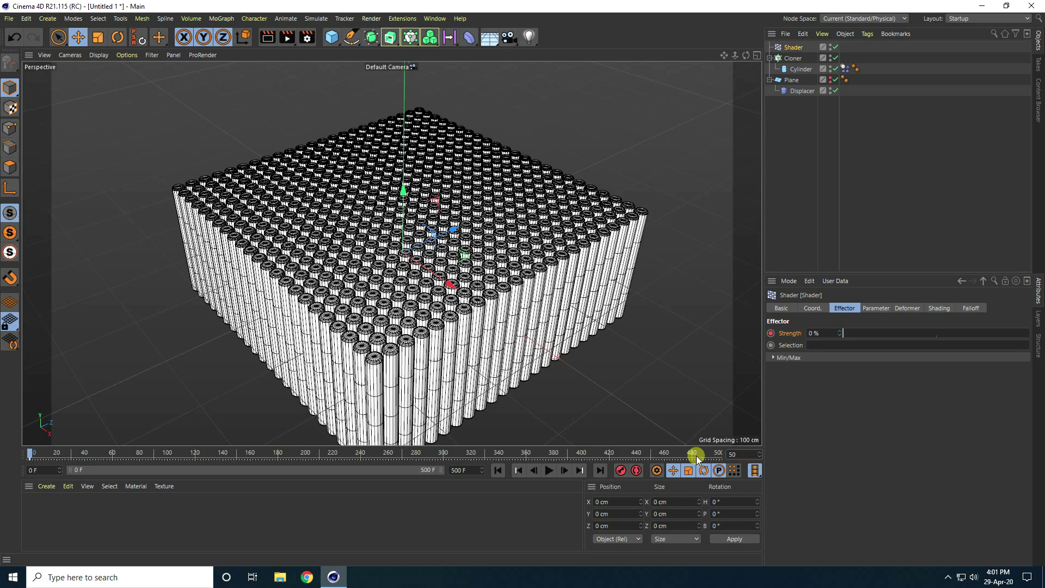
key("Return")
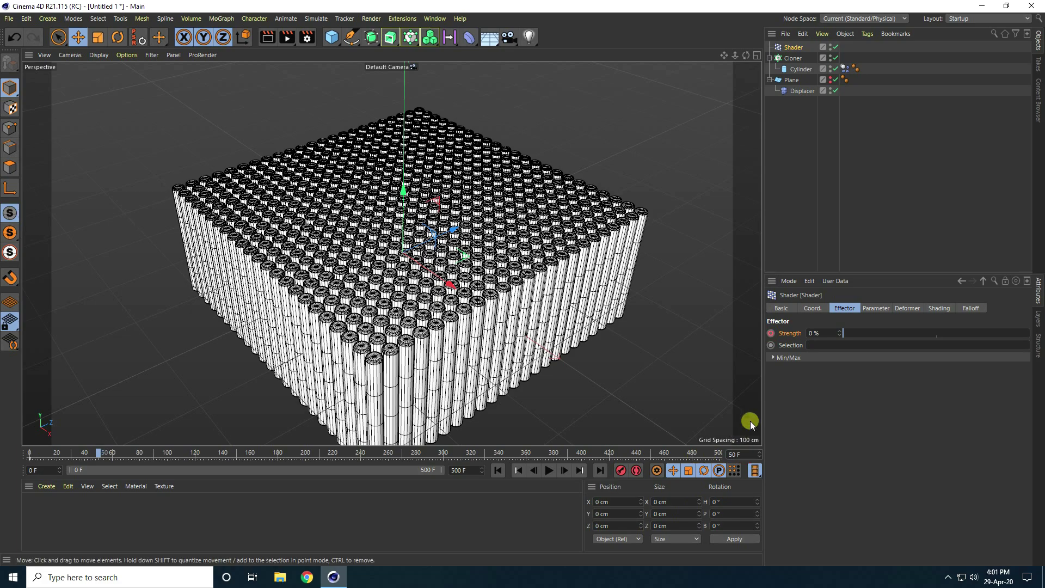
left_click(825, 332)
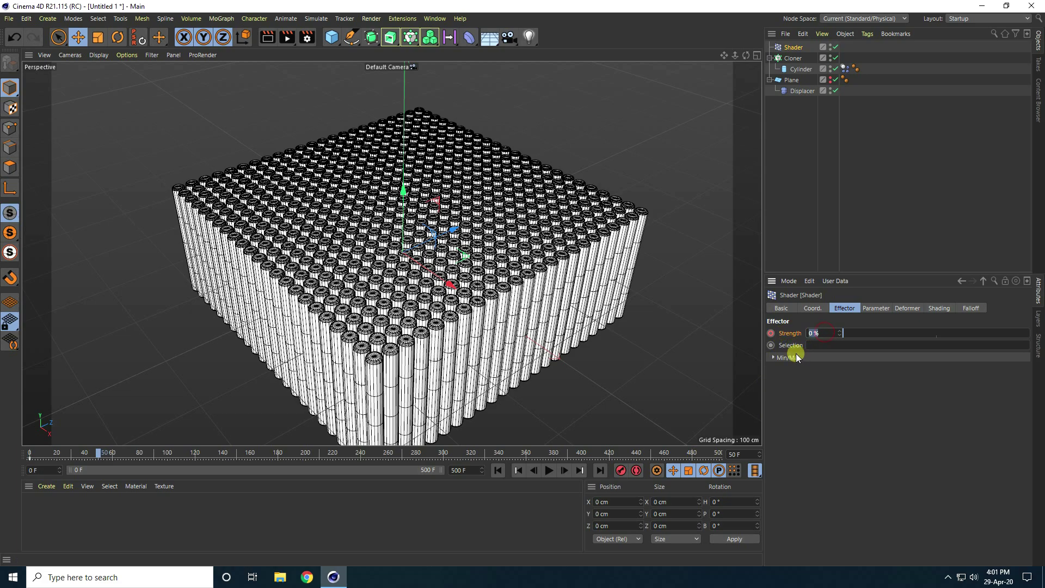
type("160")
key("Return")
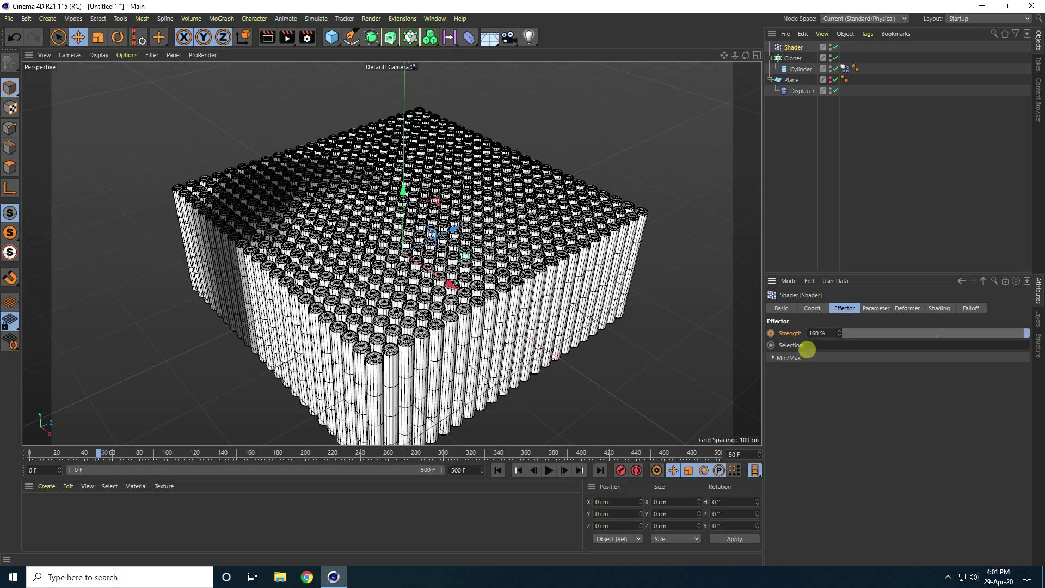
left_click(773, 334)
left_click(498, 471)
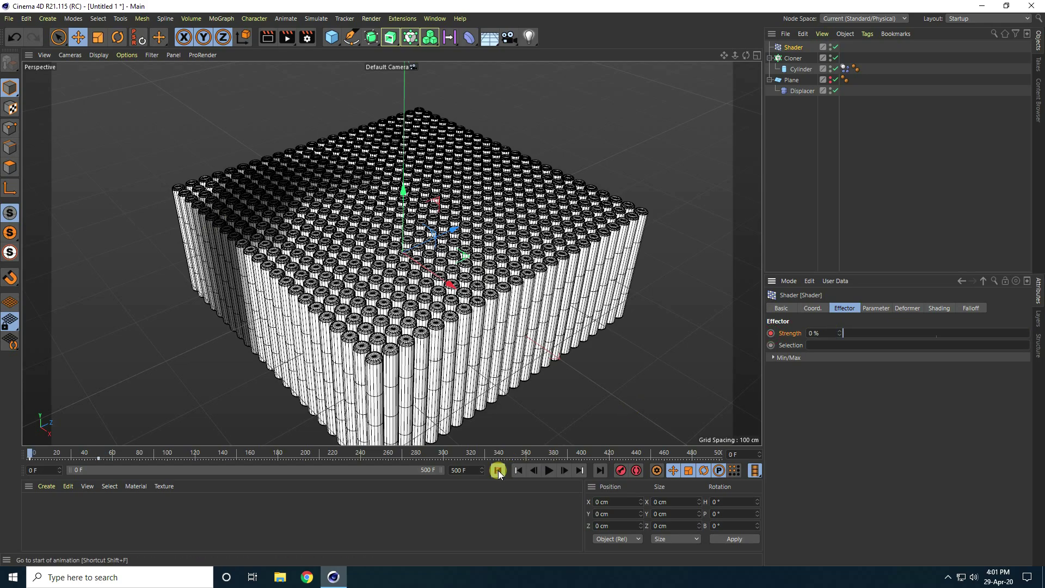
left_click(547, 469)
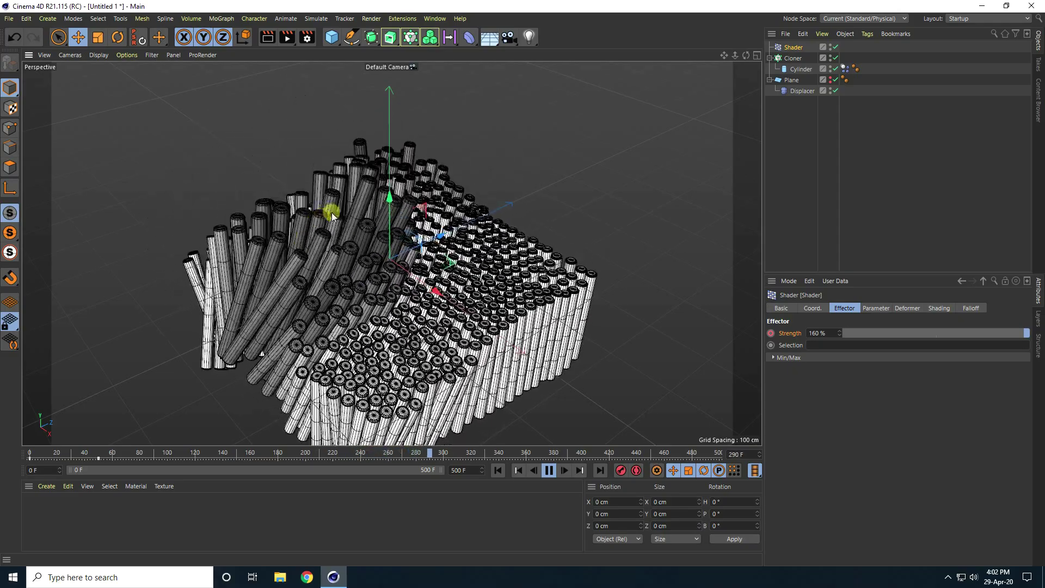
Pause playback at frame 361 and open the Material Manager's Create menu
left_click(548, 471)
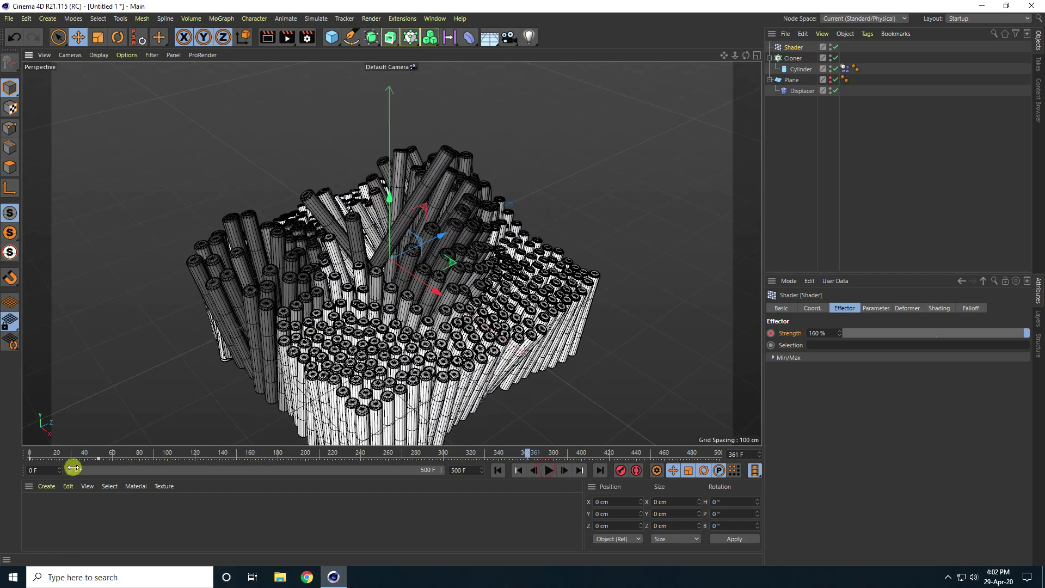
left_click(48, 486)
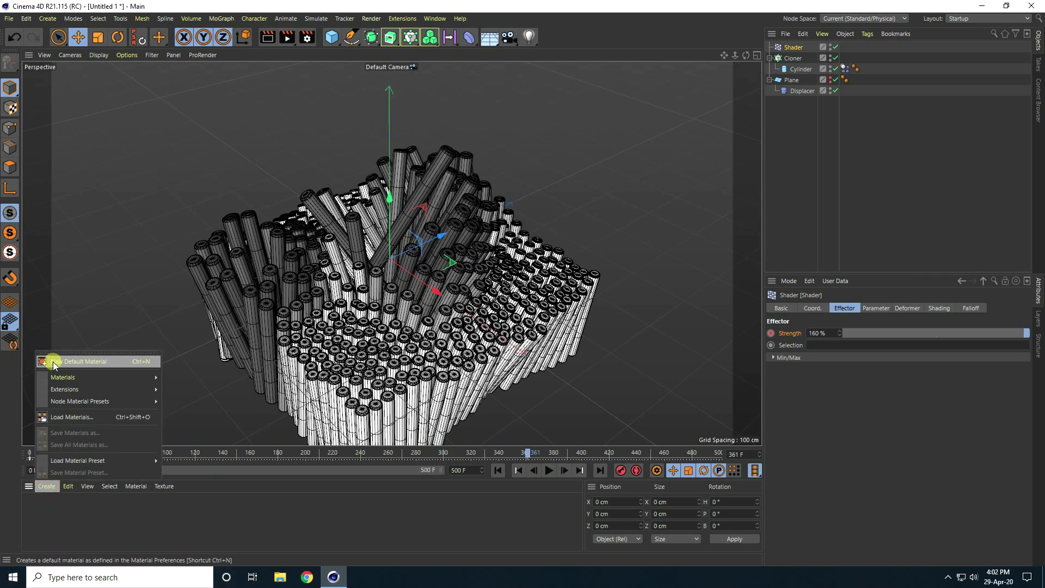
Create a new default material Mat with a Colorizer shader as its Color texture
left_click(74, 361)
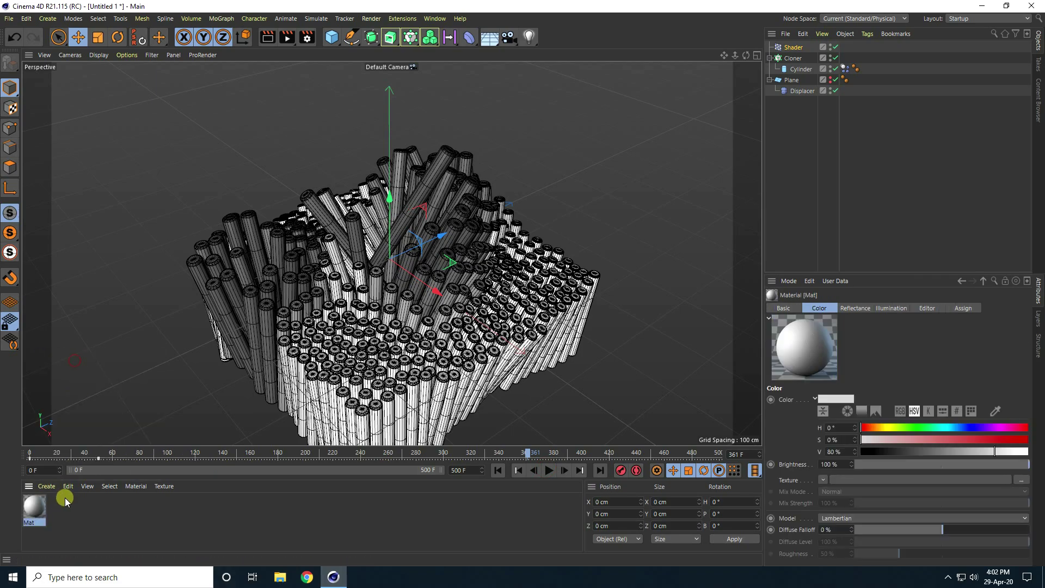
double_click(34, 510)
left_click_drag(245, 78, 683, 86)
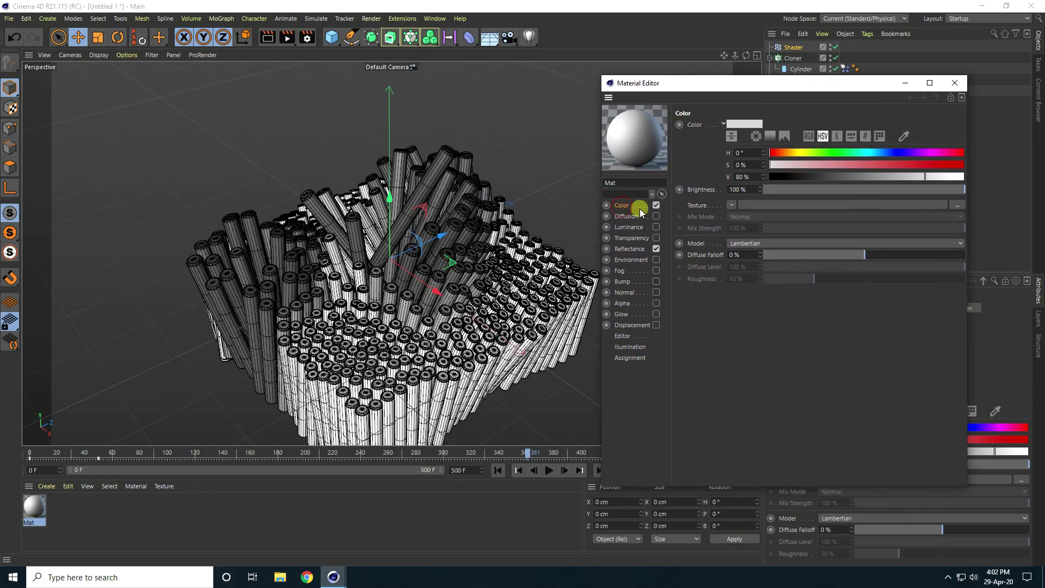
left_click(733, 206)
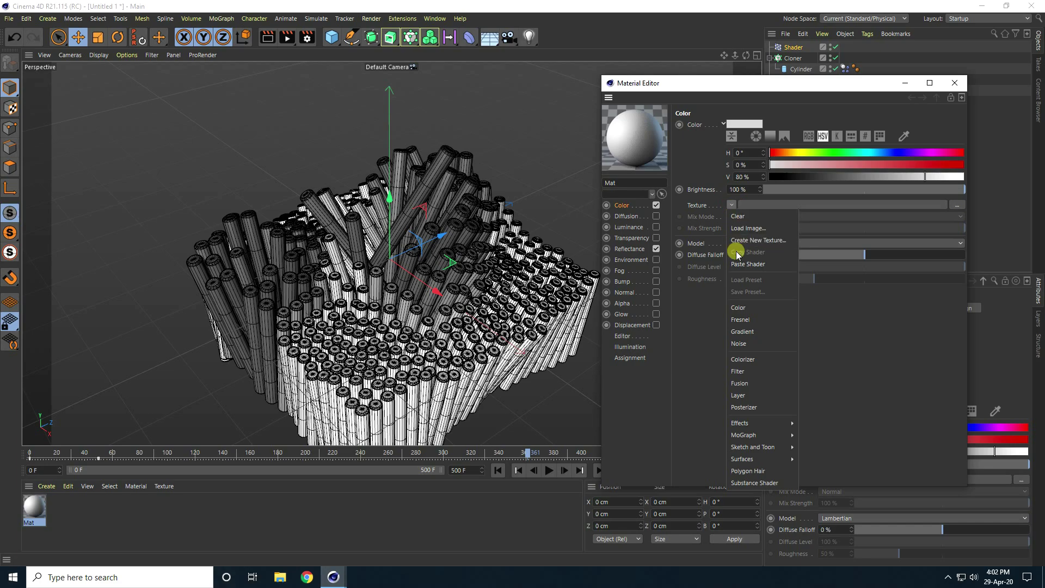
left_click(761, 360)
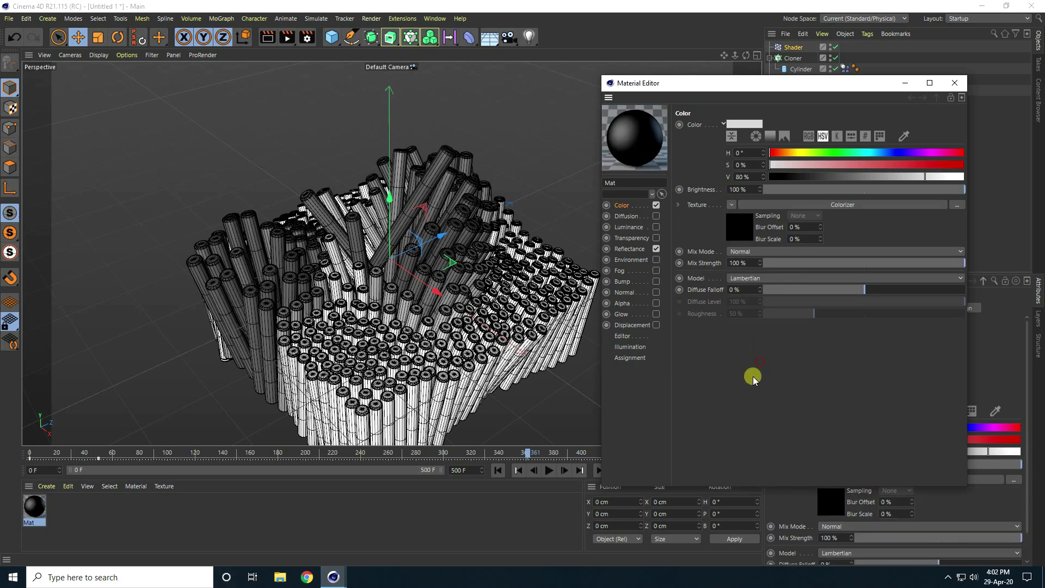
left_click(740, 230)
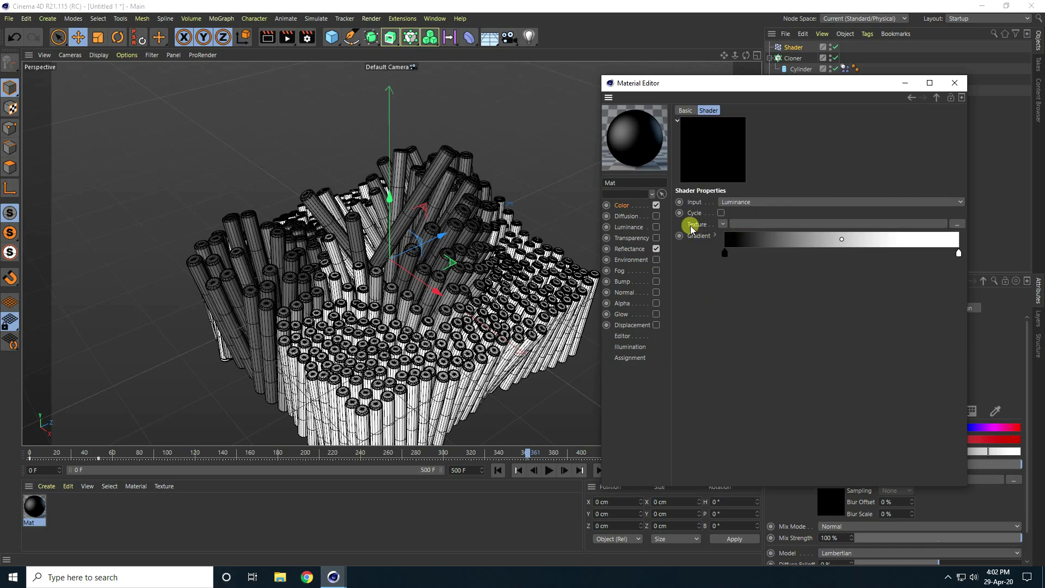
Use a Color Shader as the Colorizer input and make the left knot magenta (H 320°, S 100 %, V 100 %)
left_click(723, 224)
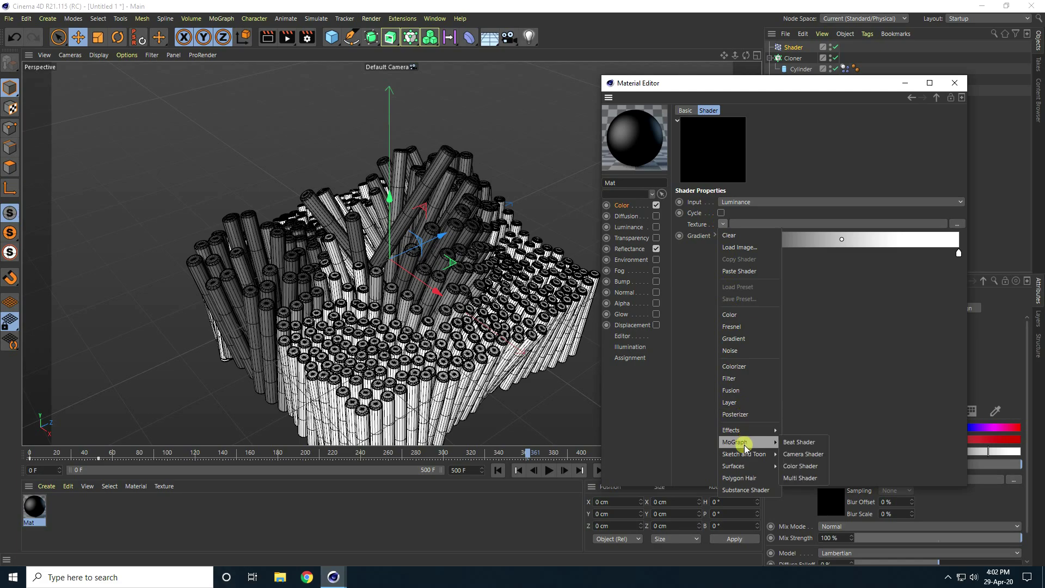
mouse_move(740, 442)
left_click(792, 468)
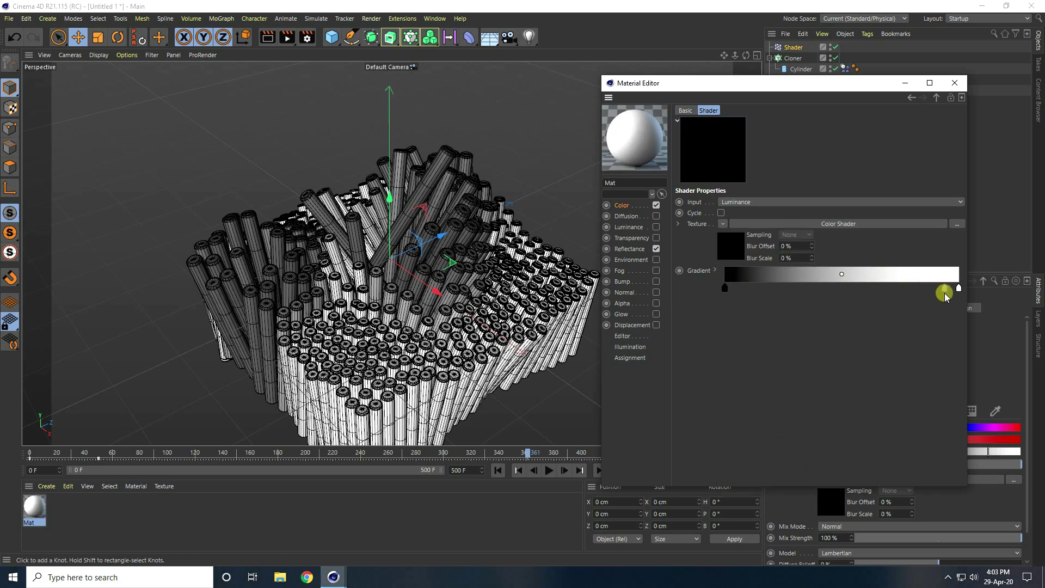
double_click(724, 292)
left_click(638, 300)
type("1")
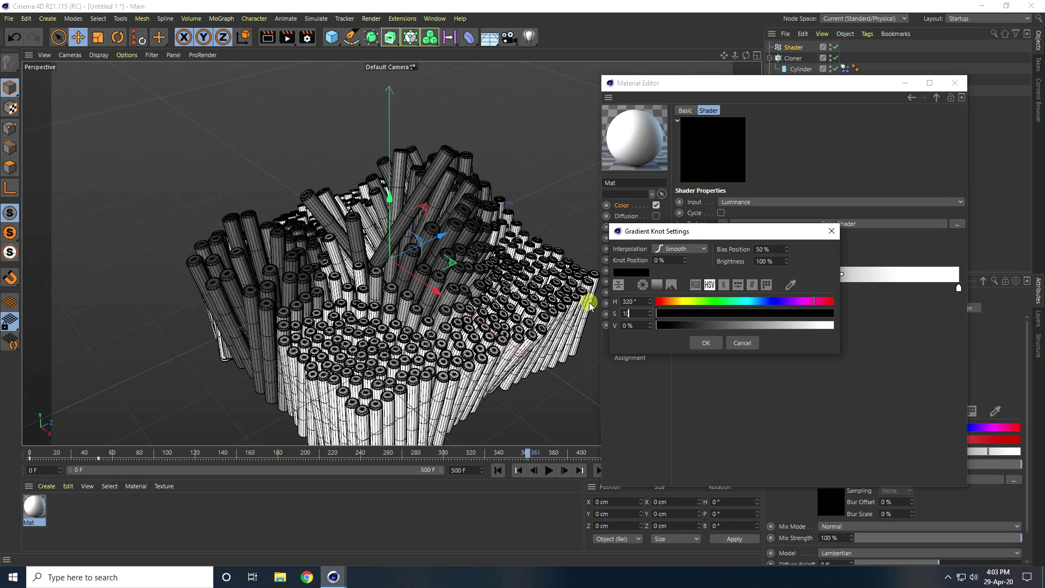
type("0")
key("Tab")
type("1")
key("Return")
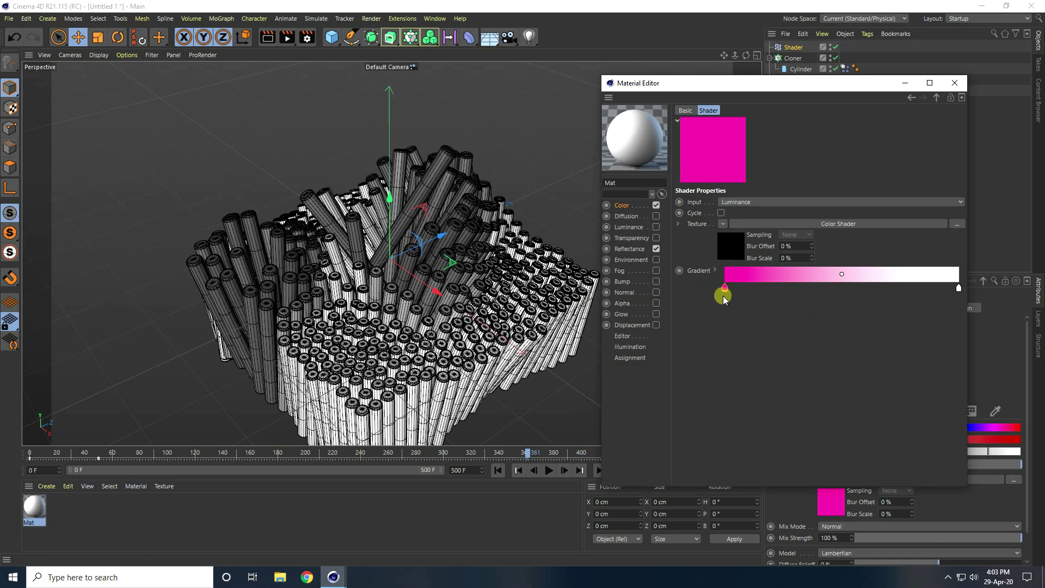
Add a blue gradient knot with hue 230° and shift it slightly right
left_click_drag(726, 289, 777, 291, "ctrl")
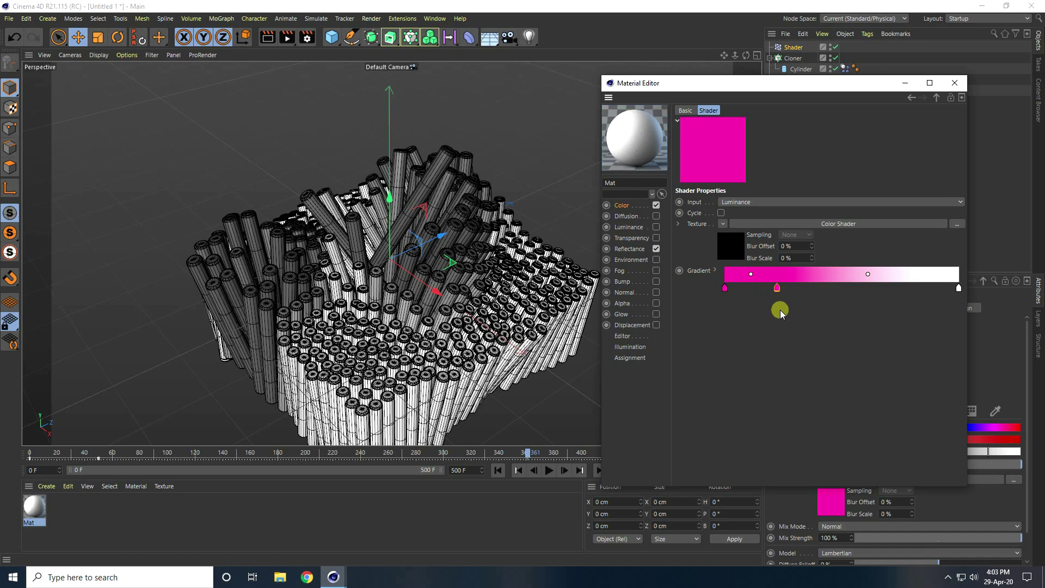
double_click(777, 290)
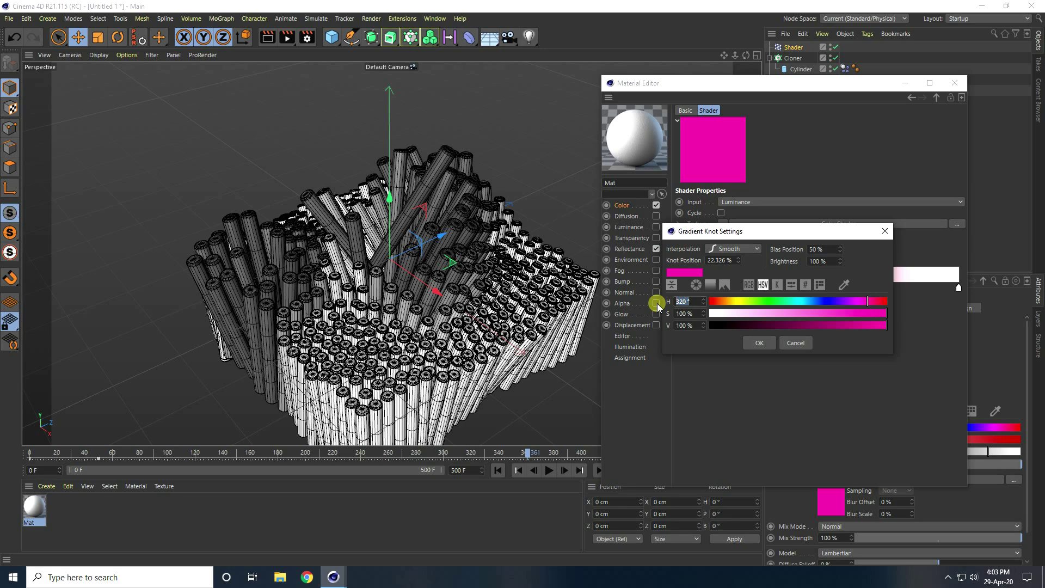
type("30")
key("Tab")
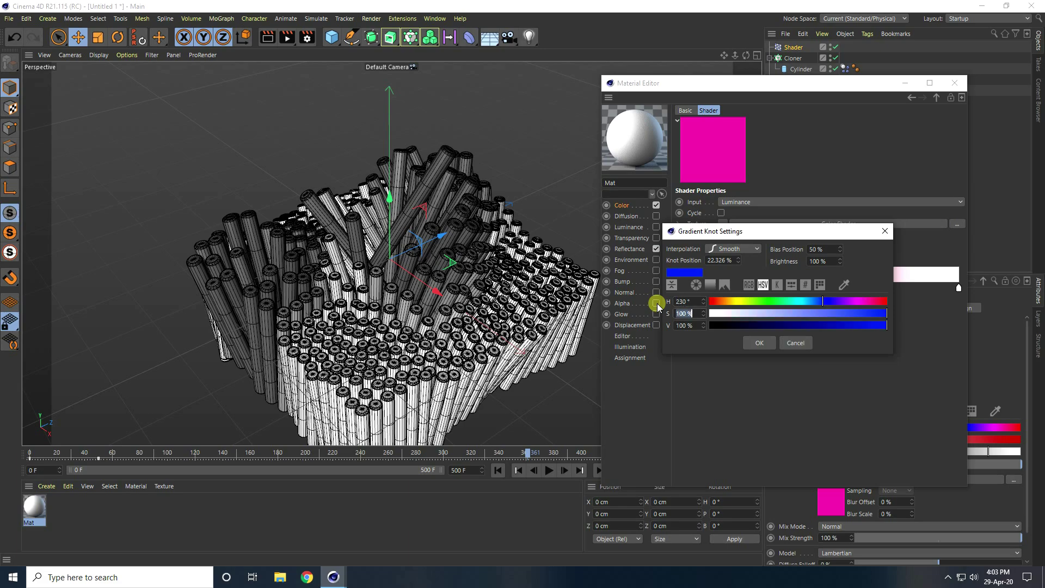
left_click(752, 341)
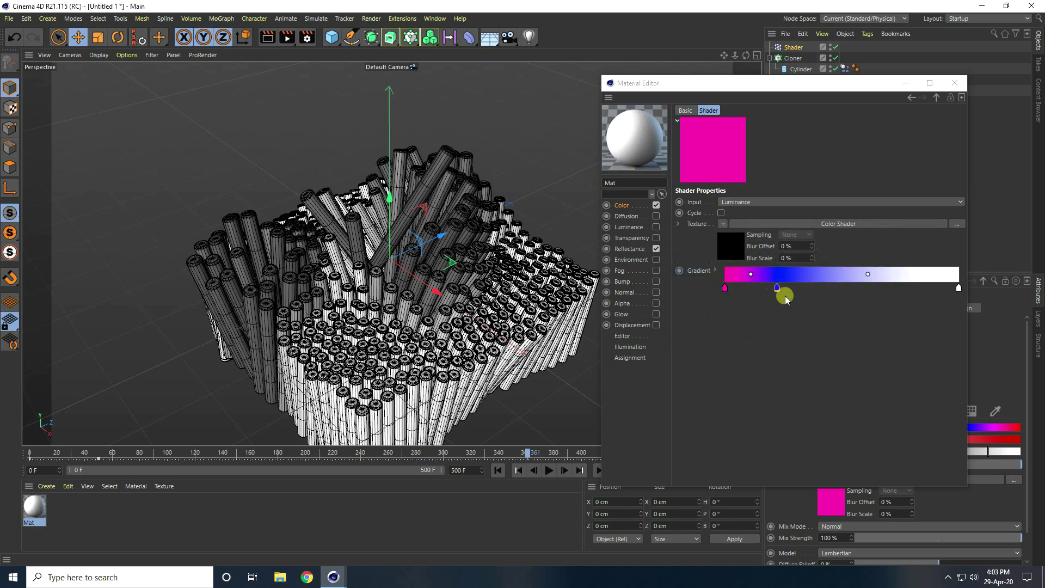
left_click_drag(778, 289, 791, 290)
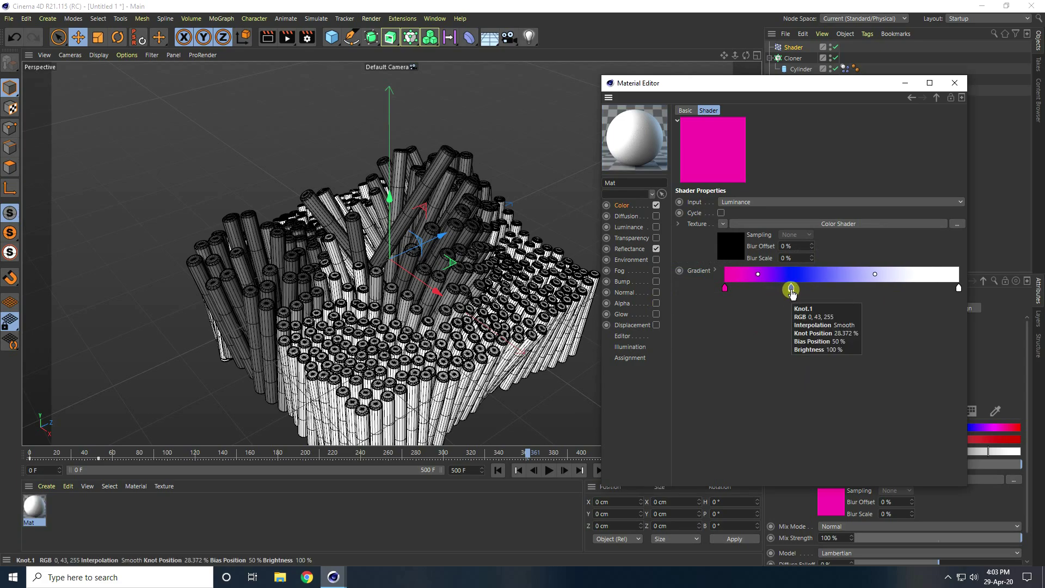
Add a cyan gradient knot with hue 200° near 52%
left_click_drag(791, 291, 848, 291, "ctrl")
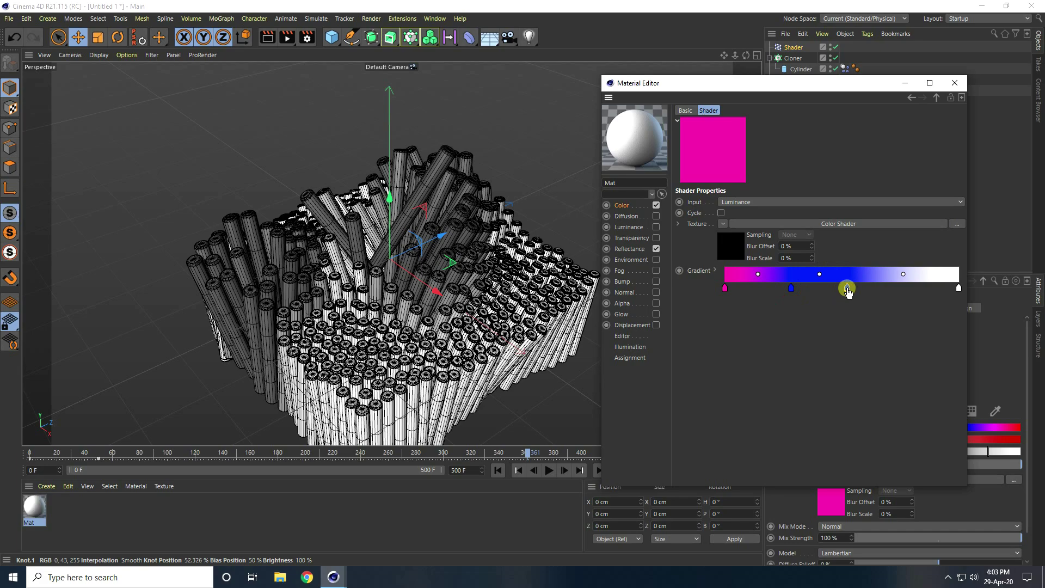
double_click(847, 289)
left_click(758, 299)
type("200")
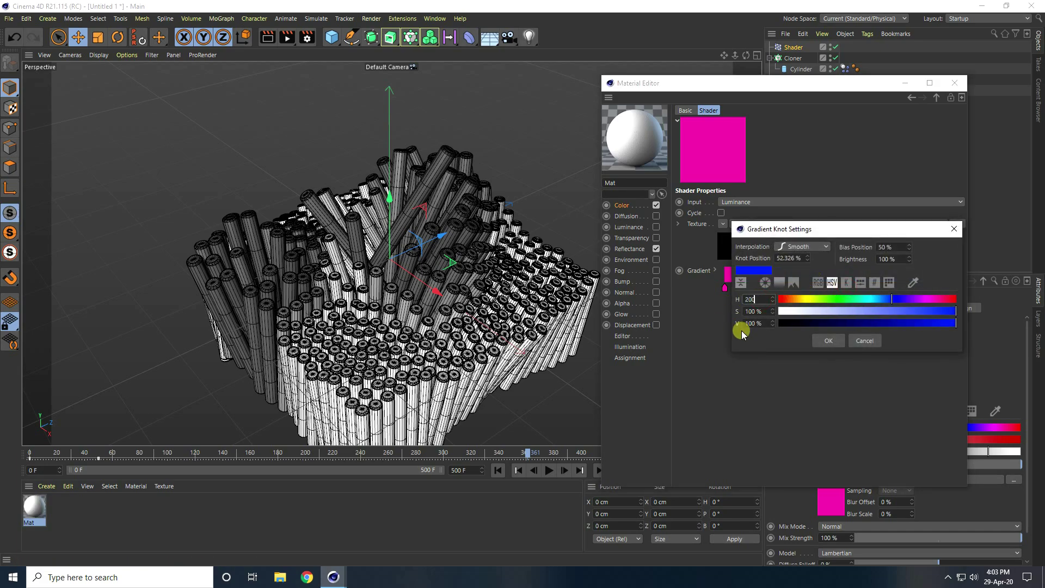
key("Tab")
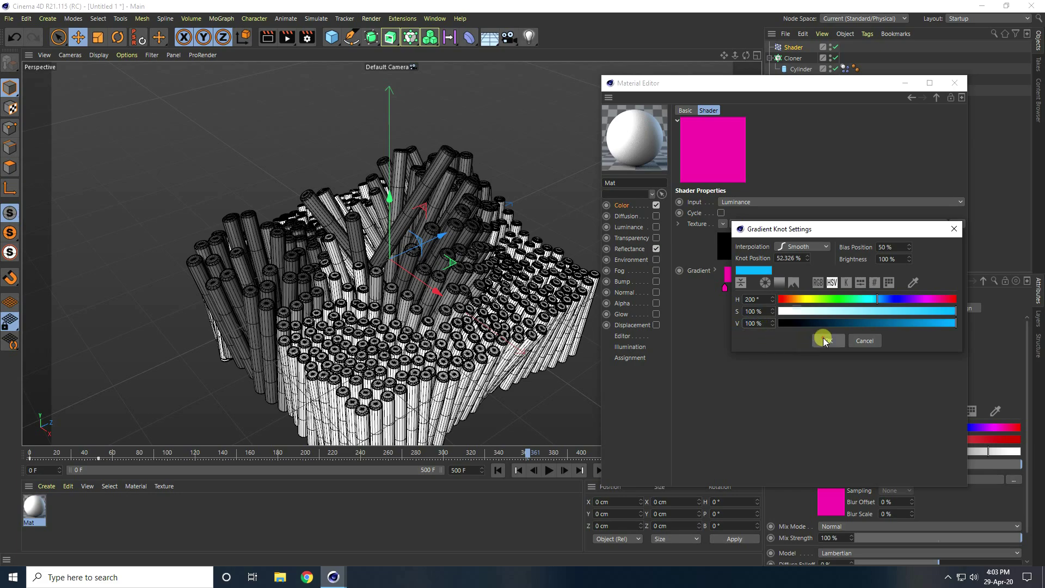
left_click(827, 341)
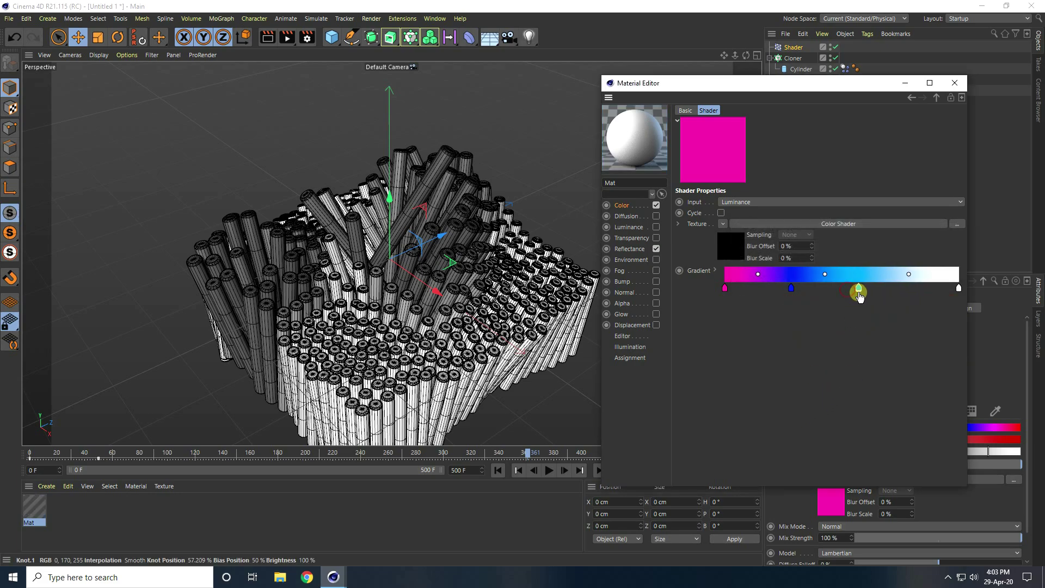
Darken the white end knot to H 0, V 20 %, and nudge the dark-blue knot right
double_click(959, 287)
left_click_drag(845, 305, 810, 305)
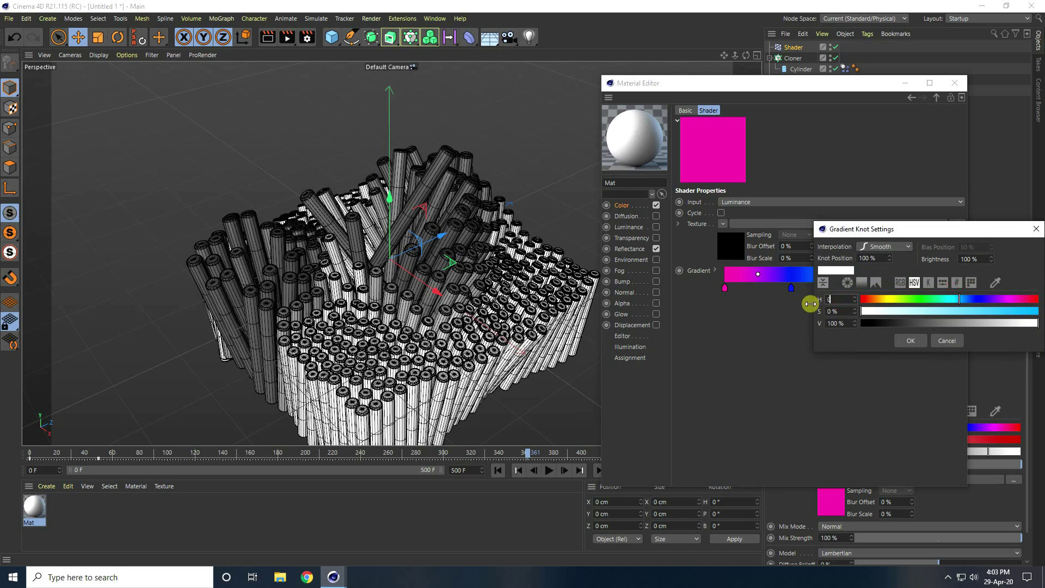
key("Tab")
type("20")
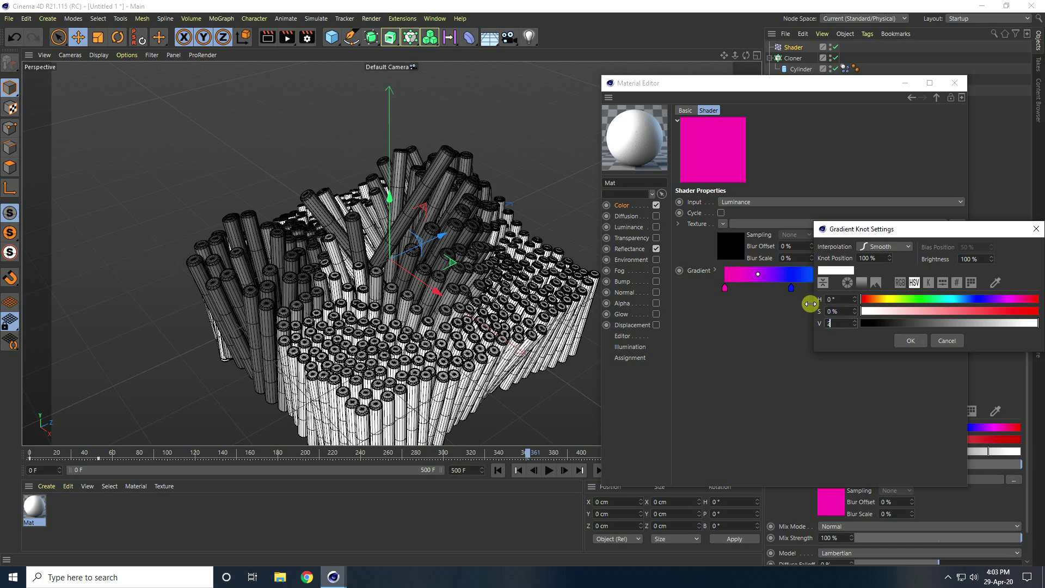
left_click(910, 341)
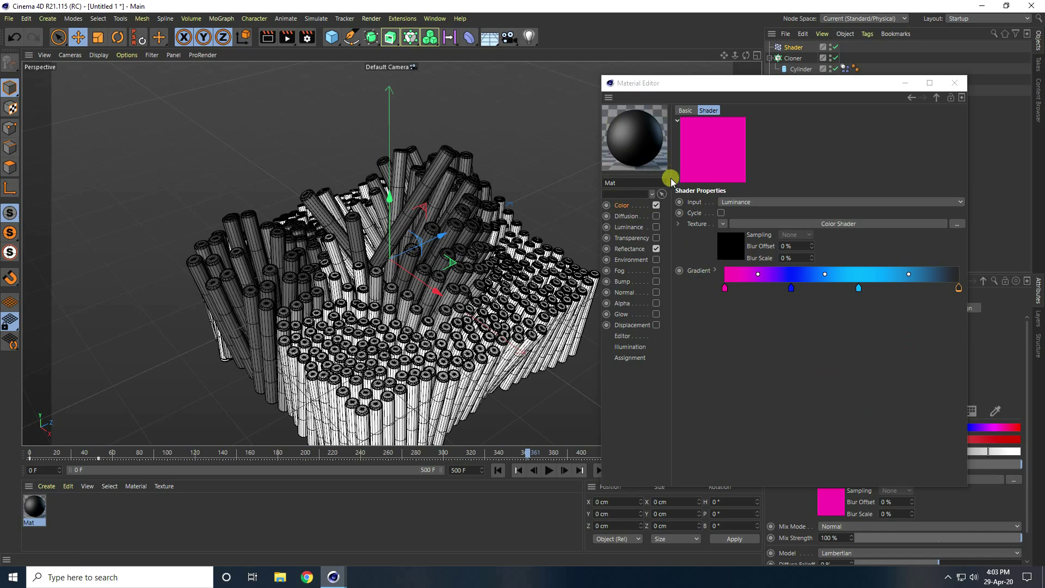
left_click(859, 289)
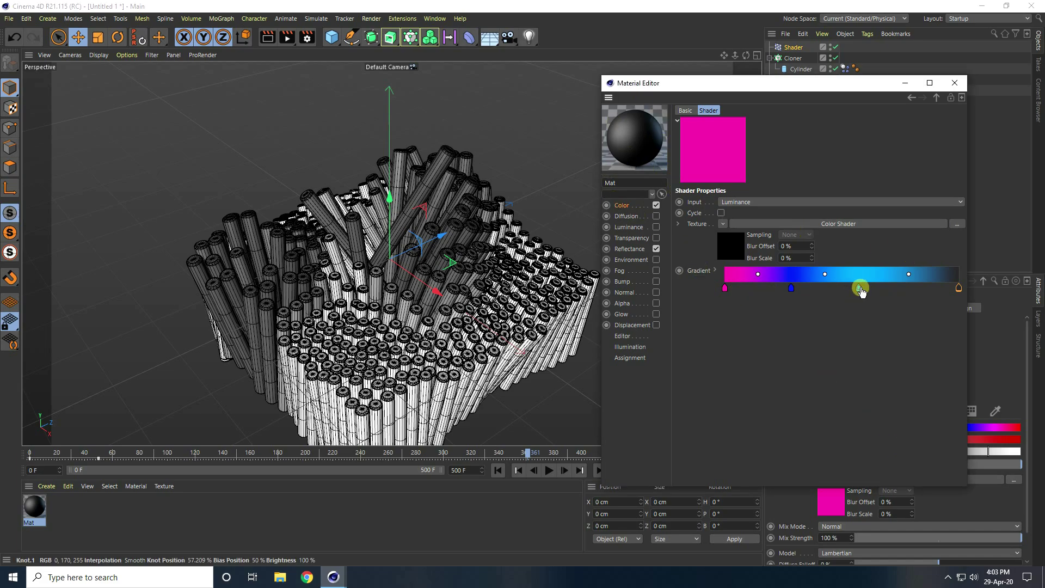
left_click_drag(791, 289, 800, 294)
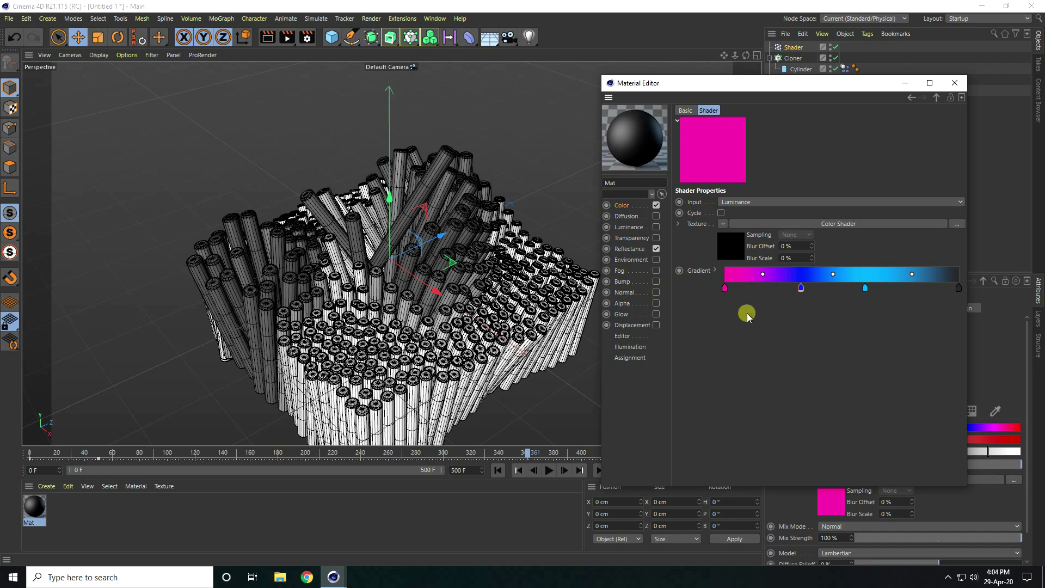
Add a Reflection (Legacy) layer at 30 % brightness to the Mat material
left_click(626, 249)
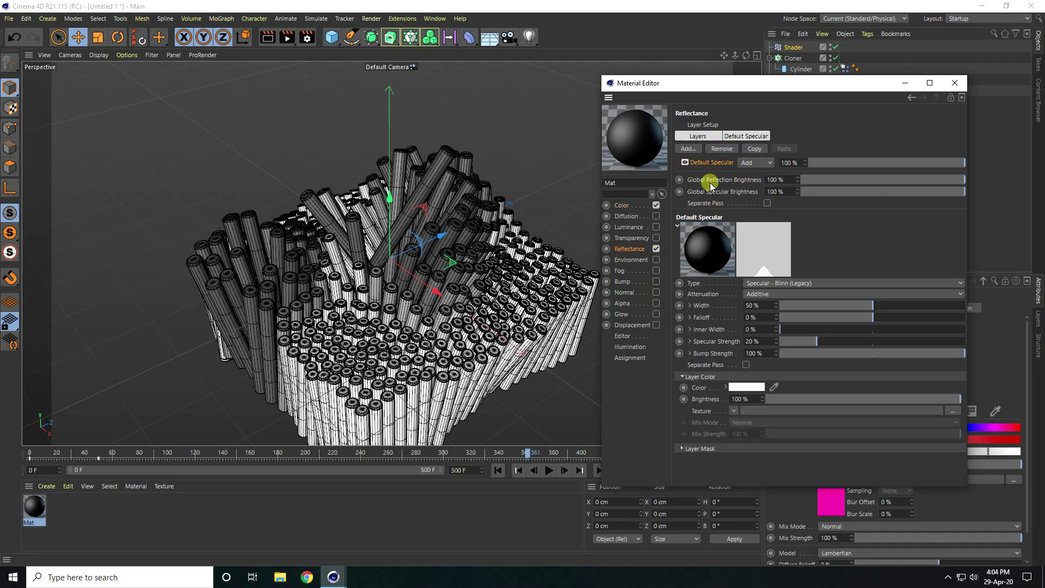
left_click(688, 149)
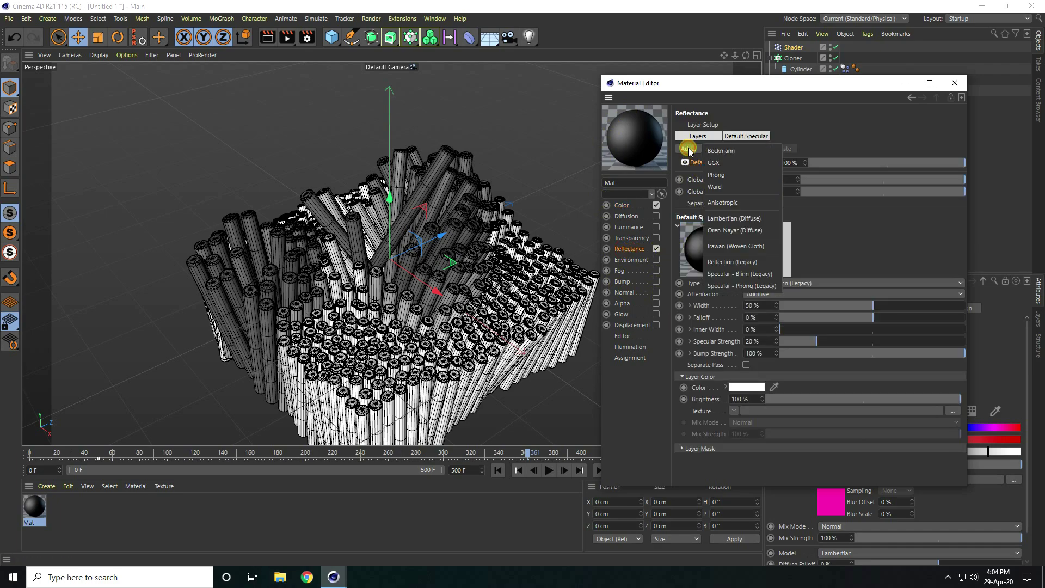
left_click(738, 262)
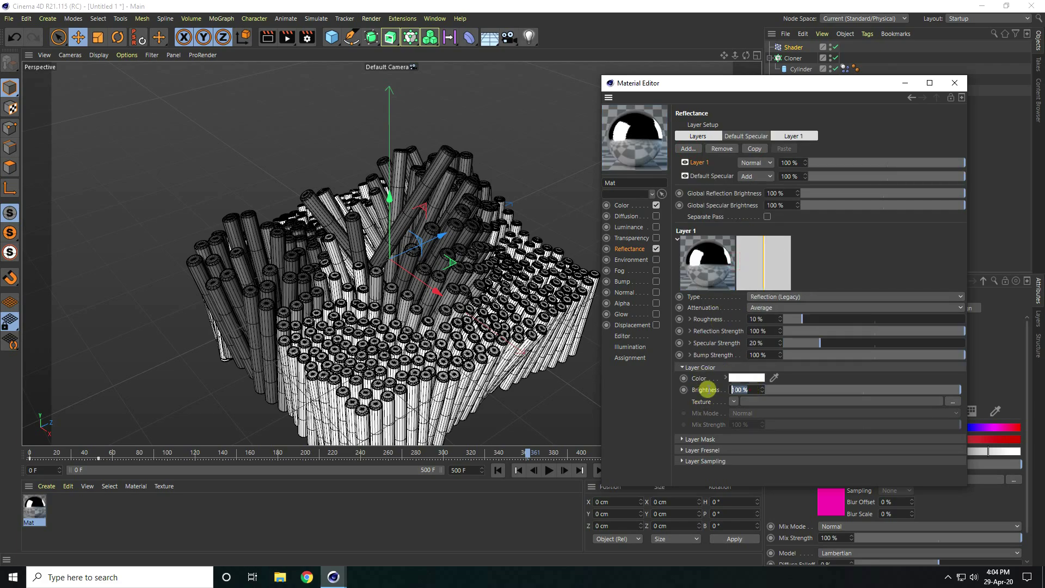
type("30")
key("Return")
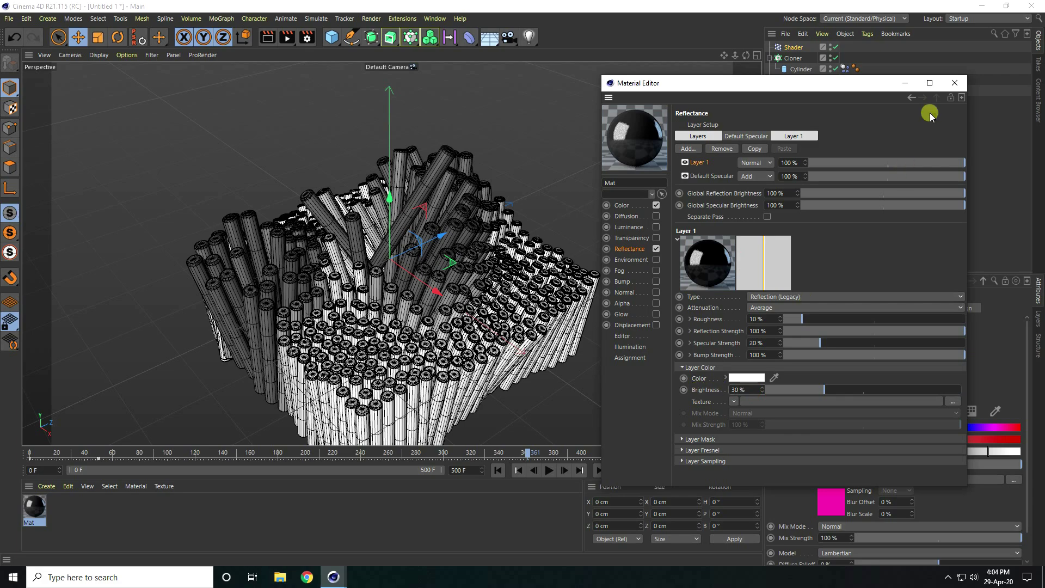
left_click(954, 86)
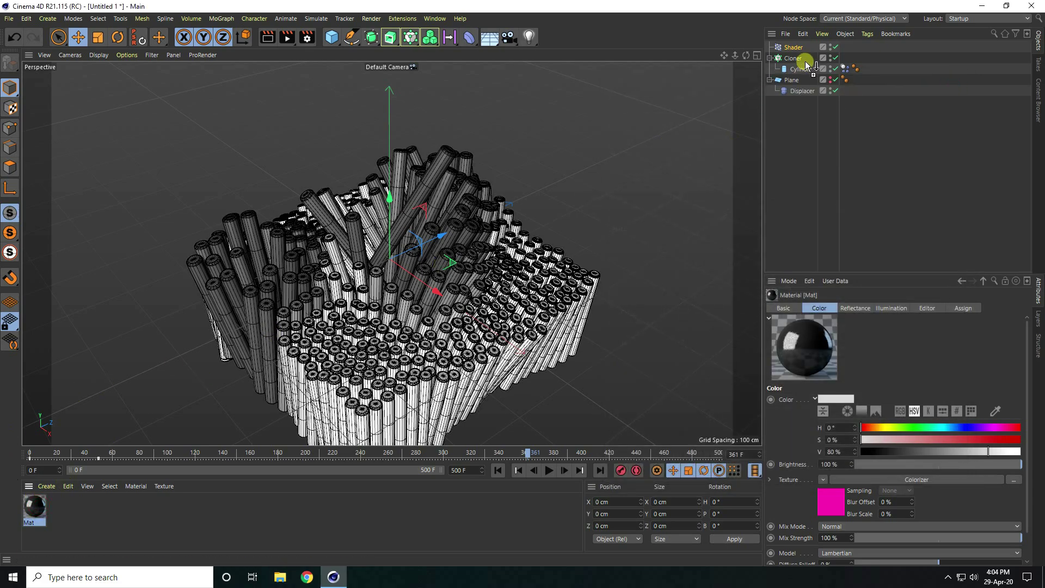
Apply Mat to the Cloner, replay to frame 251, and add then undo a Bend deformer
left_click_drag(40, 509, 794, 58)
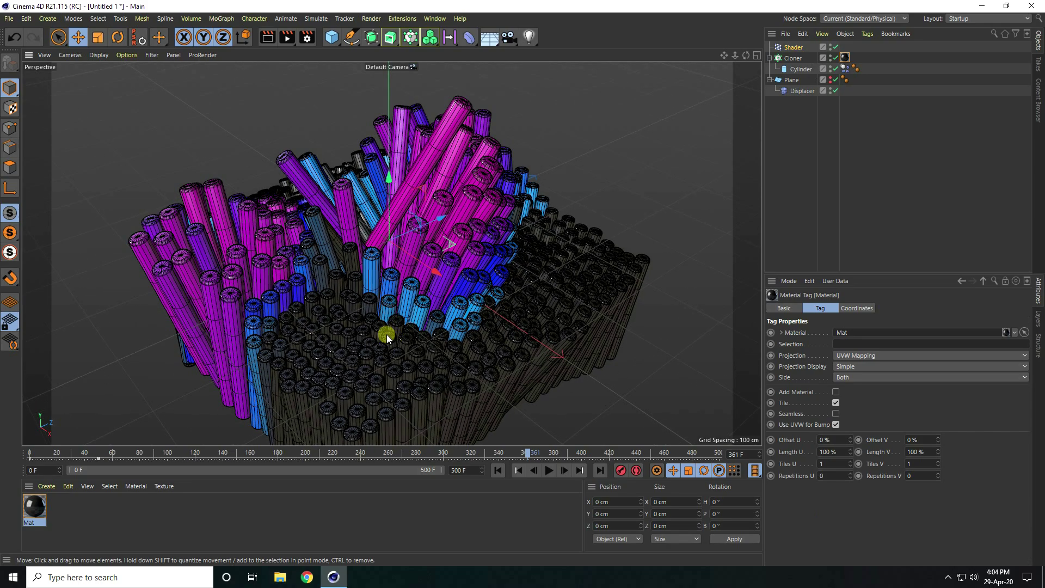
left_click(498, 471)
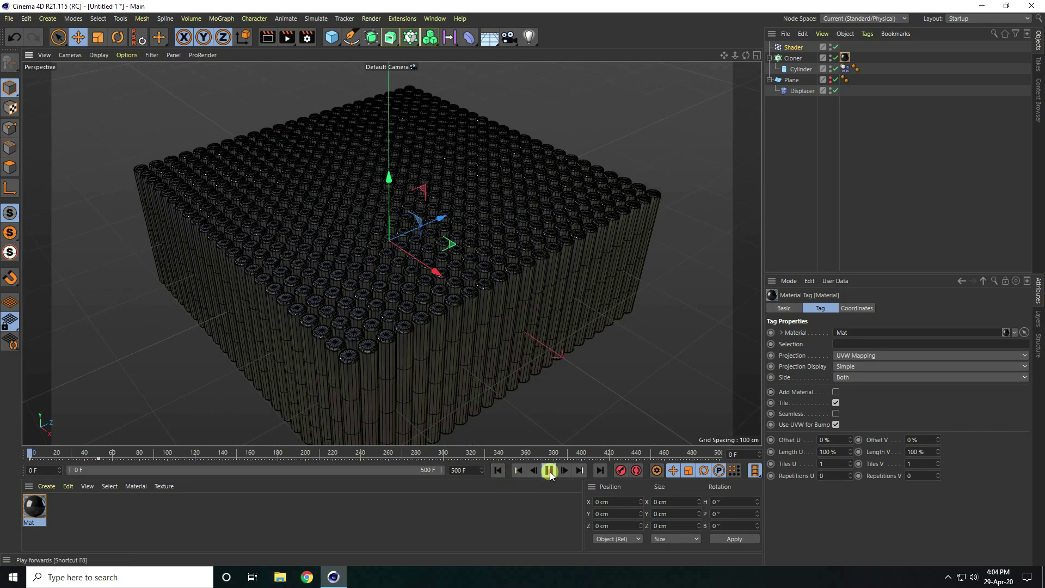
left_click(550, 471)
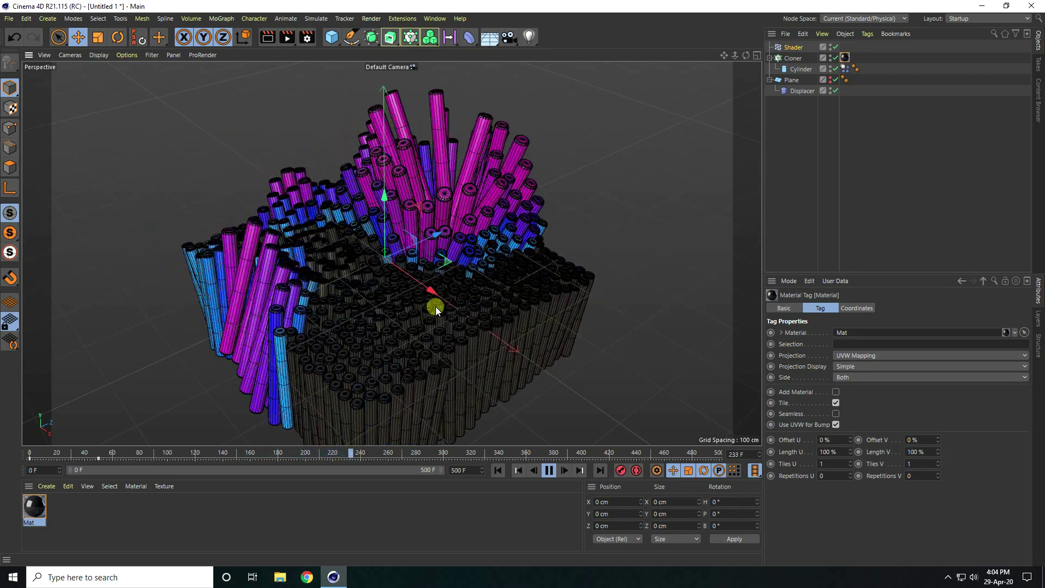
left_click(549, 470)
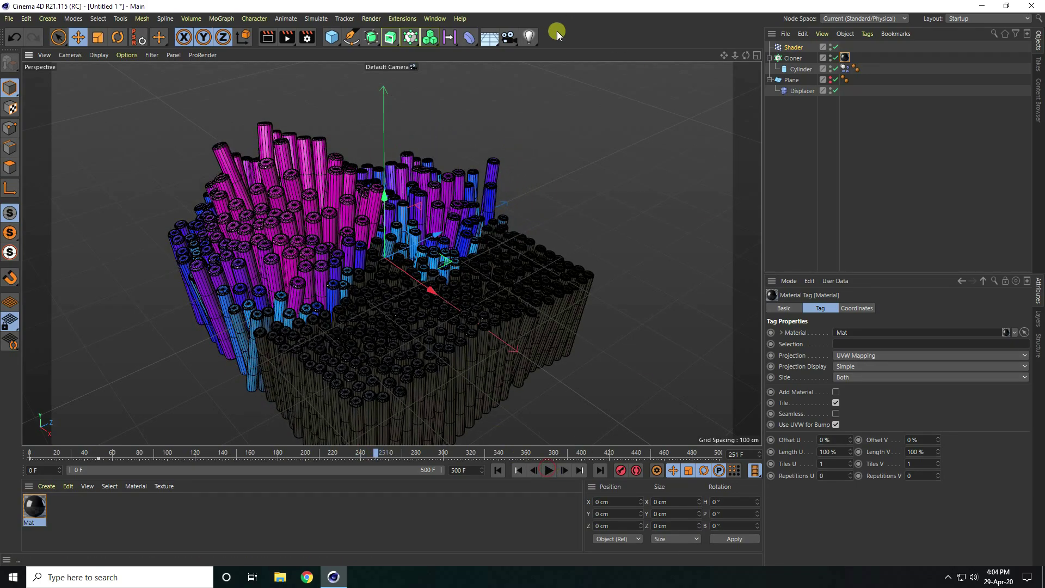
left_click(469, 37)
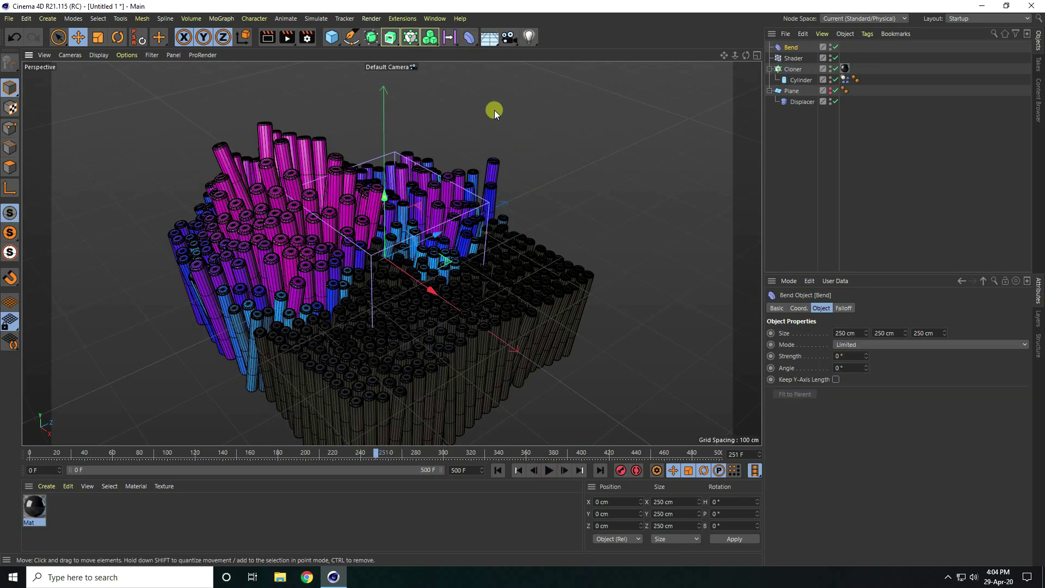
key("ctrl+z")
Add a Sky object and a new material Mat.1 using only the Luminance channel
left_click(489, 37)
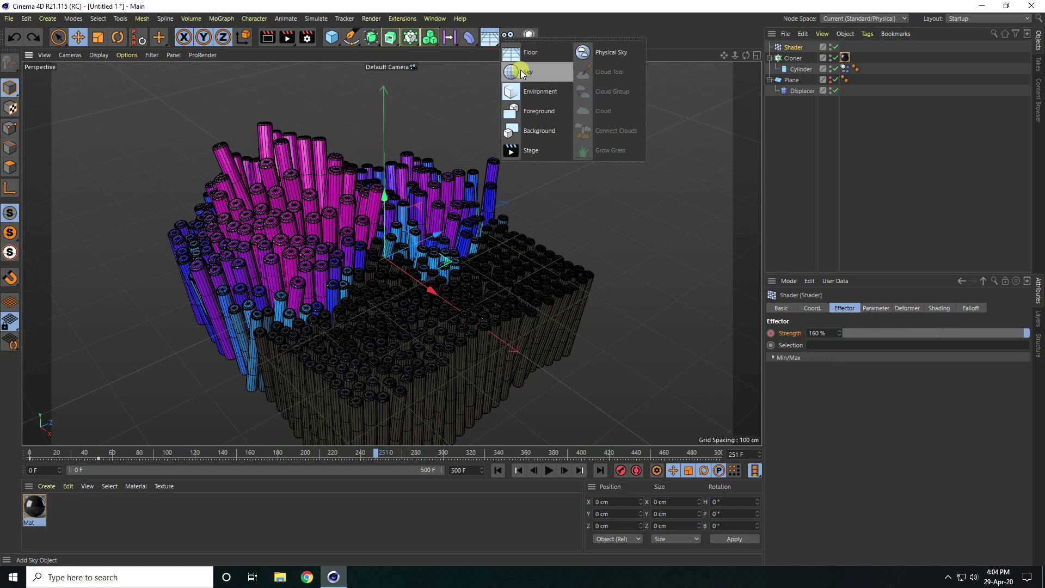
left_click(520, 69)
left_click(41, 486)
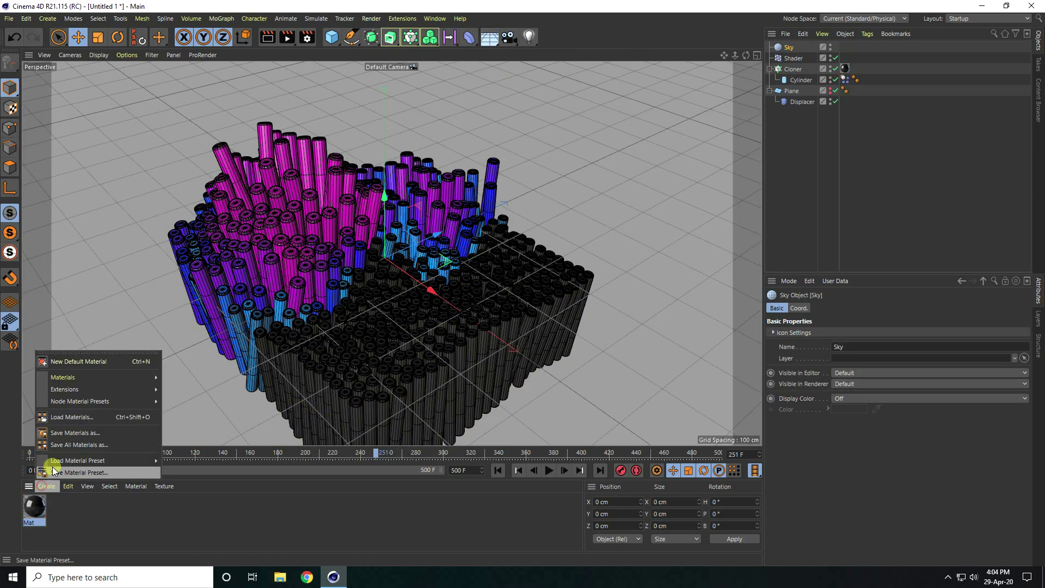
left_click(58, 362)
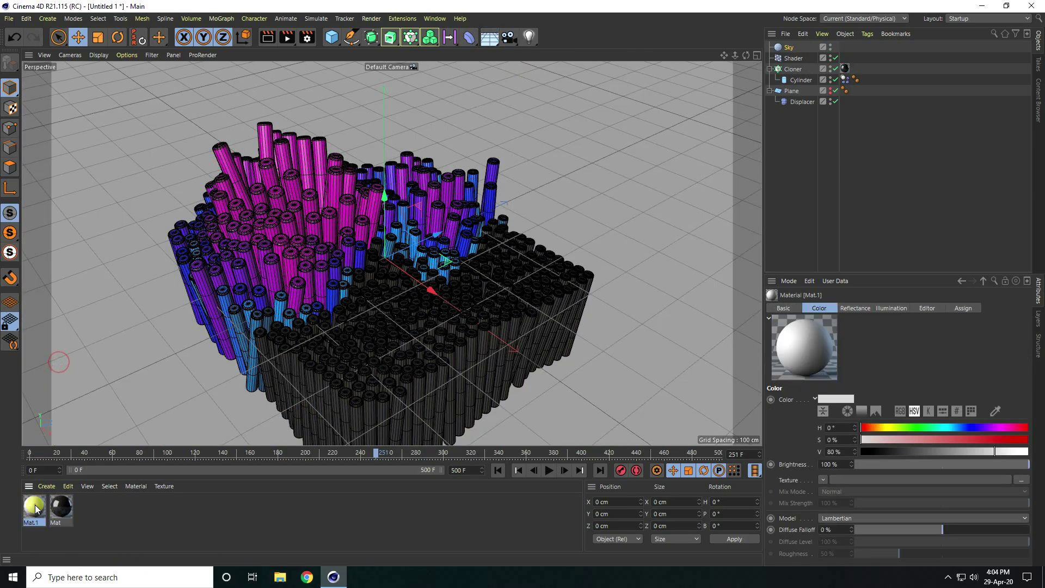
double_click(35, 504)
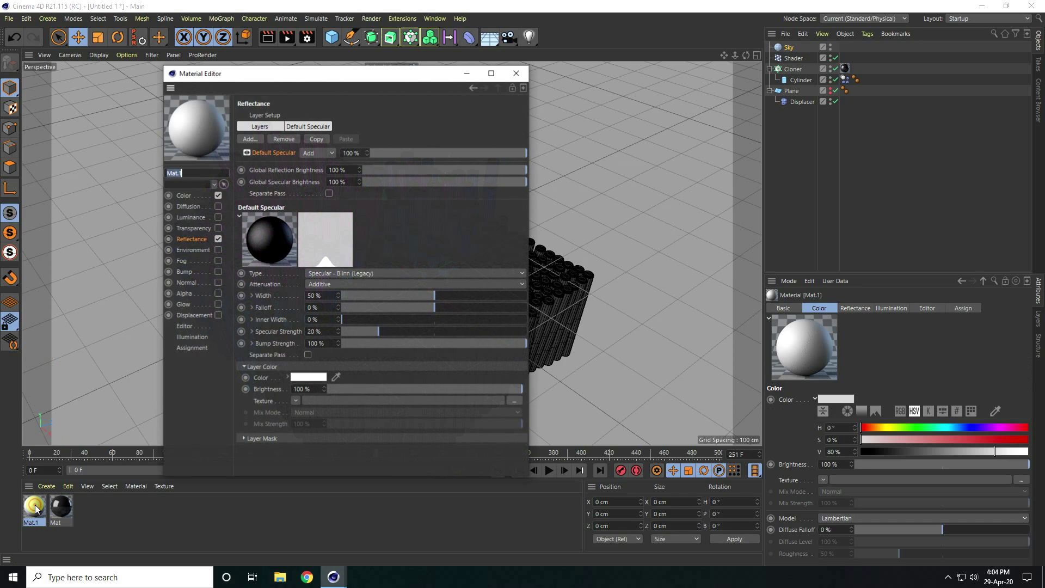
left_click(218, 195)
left_click(218, 239)
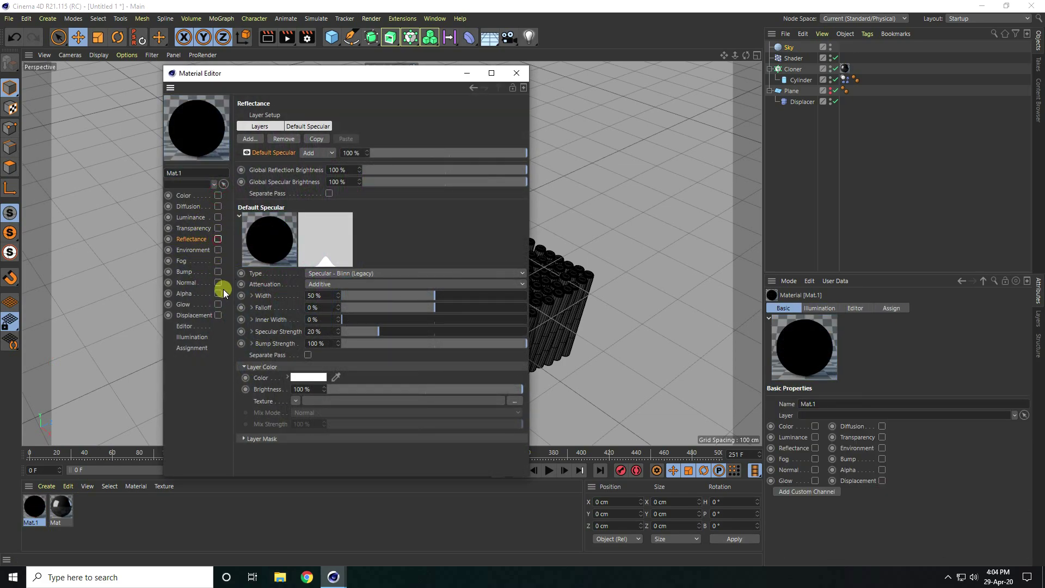
left_click(183, 218)
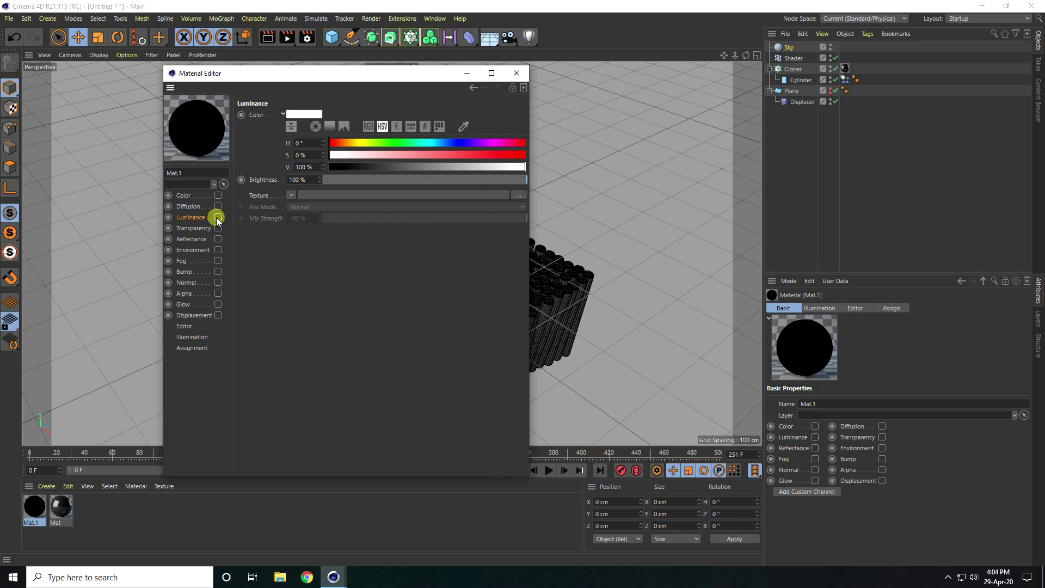
left_click(217, 218)
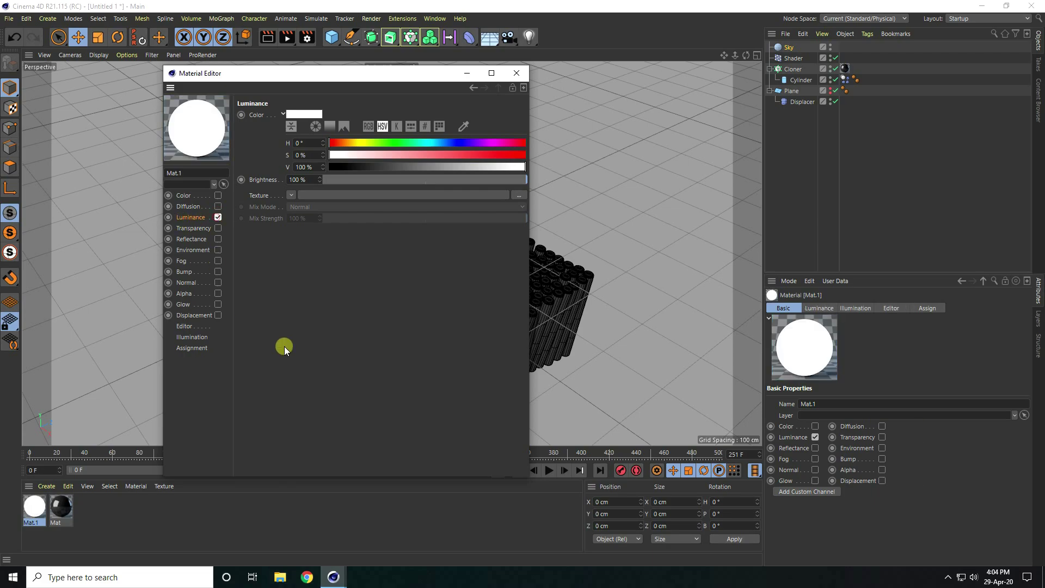
Load the Hdri Images texture into luminance with 5 % blur offset and 200 % brightness, and apply Mat.1 to the Sky
left_click(518, 195)
left_click(290, 174)
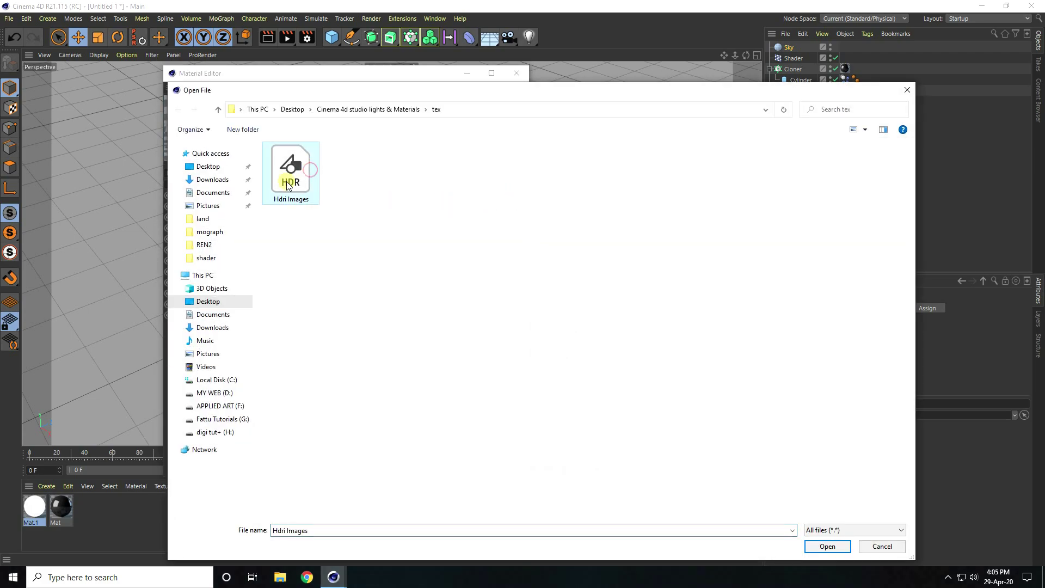
left_click(828, 546)
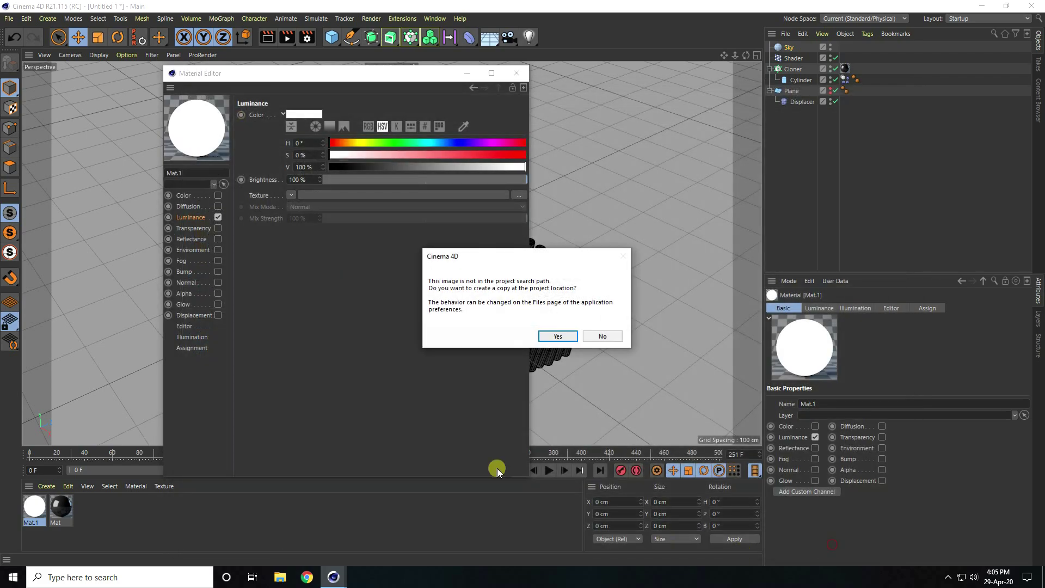
left_click(597, 336)
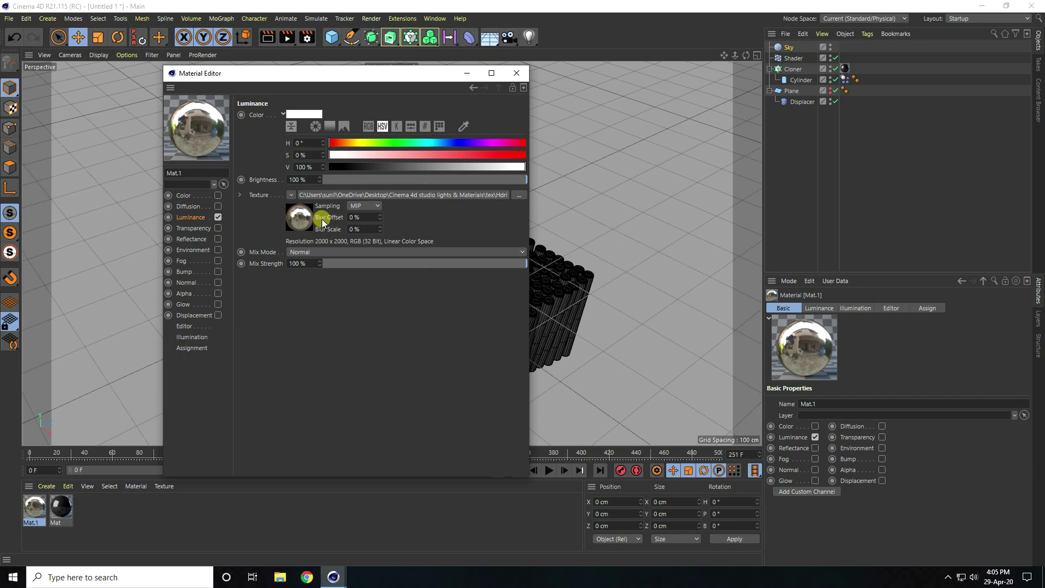
left_click(372, 217)
type("5")
key("Return")
left_click(294, 180)
type("200")
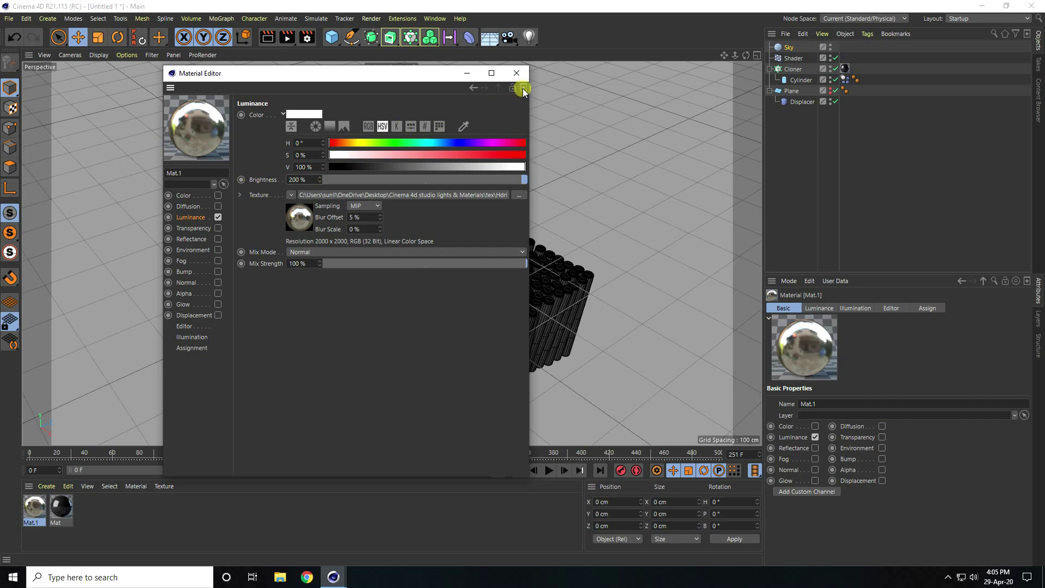
left_click(517, 72)
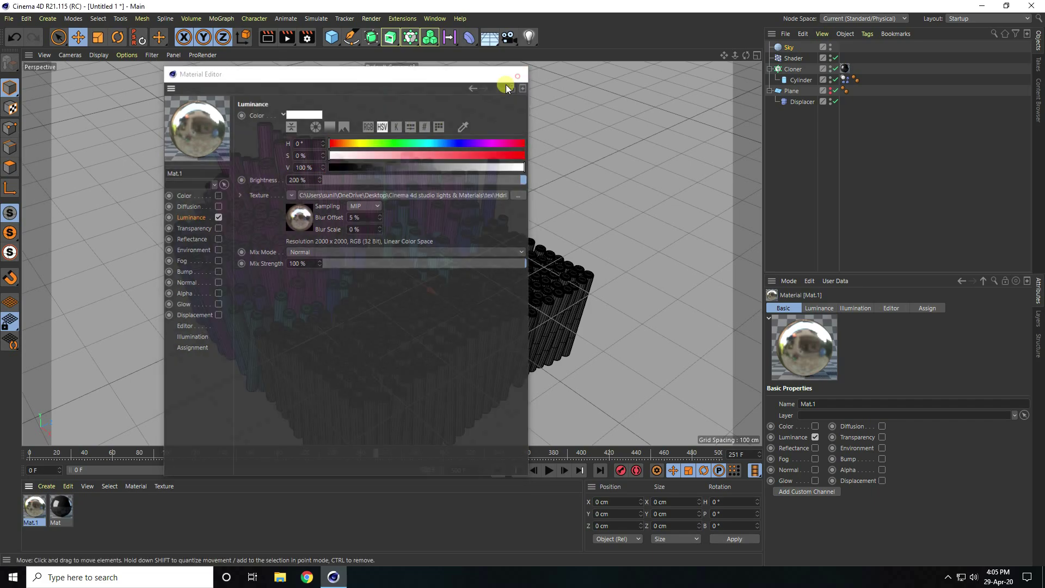
left_click(35, 508)
left_click_drag(36, 507, 787, 47)
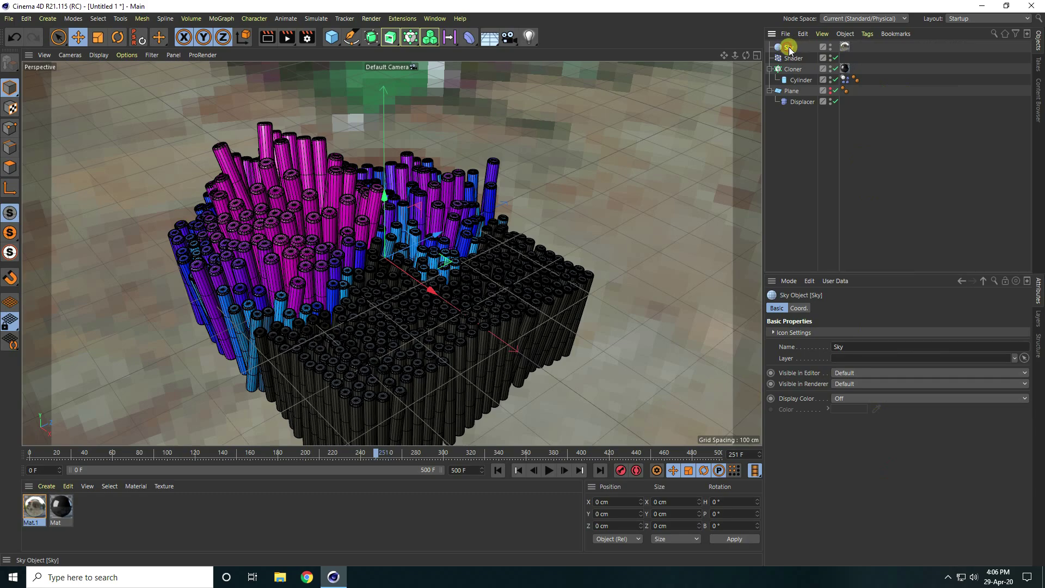
Give the Sky a Compositing tag with Seen by Camera off, and render the viewport
left_click(866, 34)
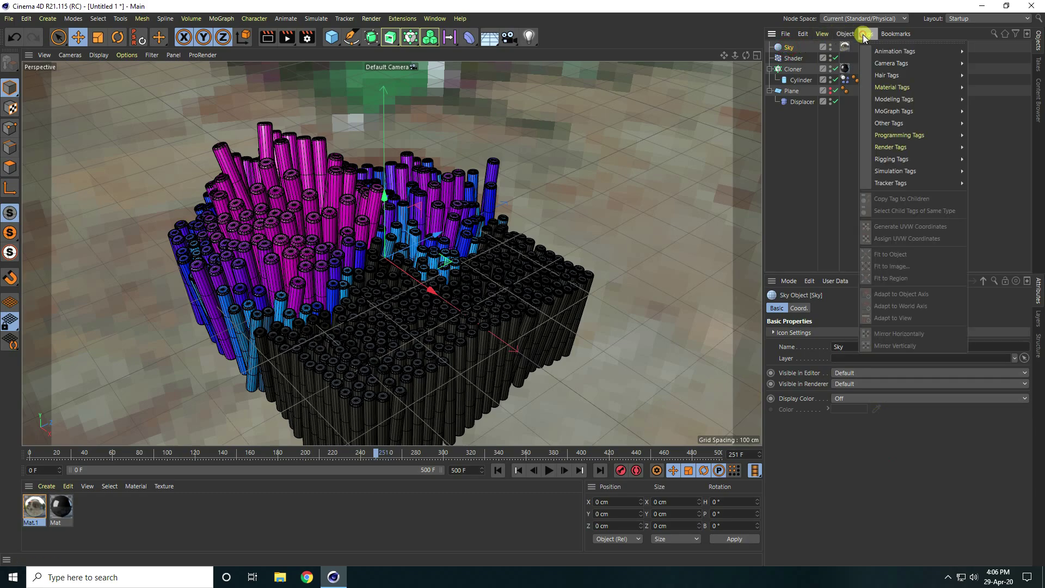
mouse_move(892, 147)
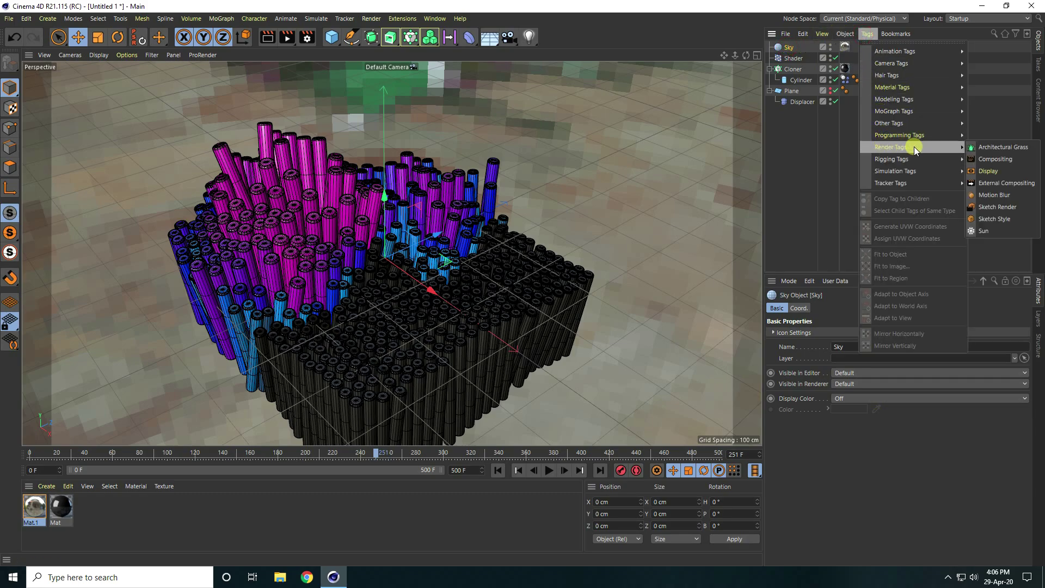
left_click(986, 160)
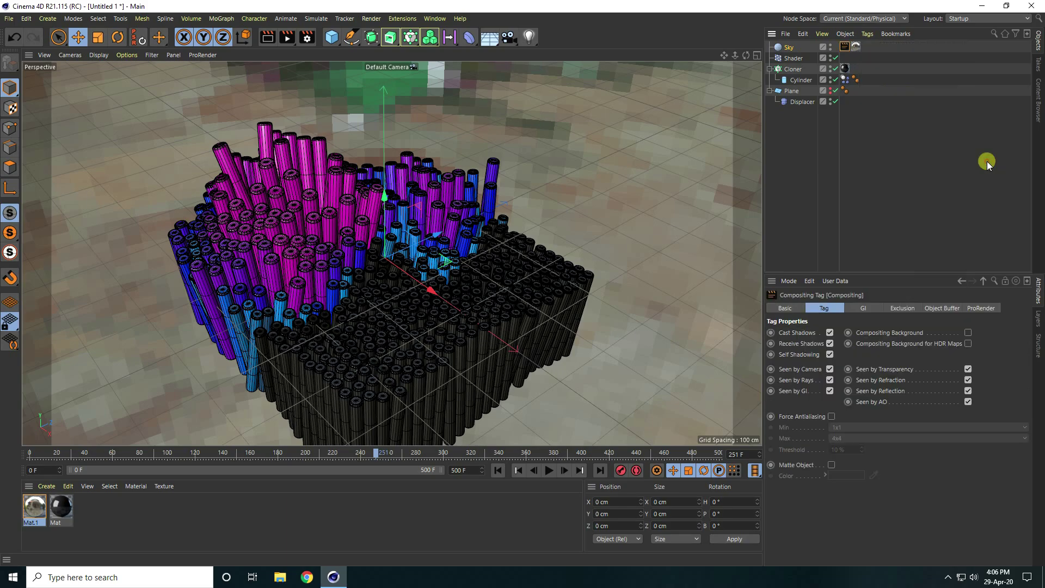
left_click(828, 369)
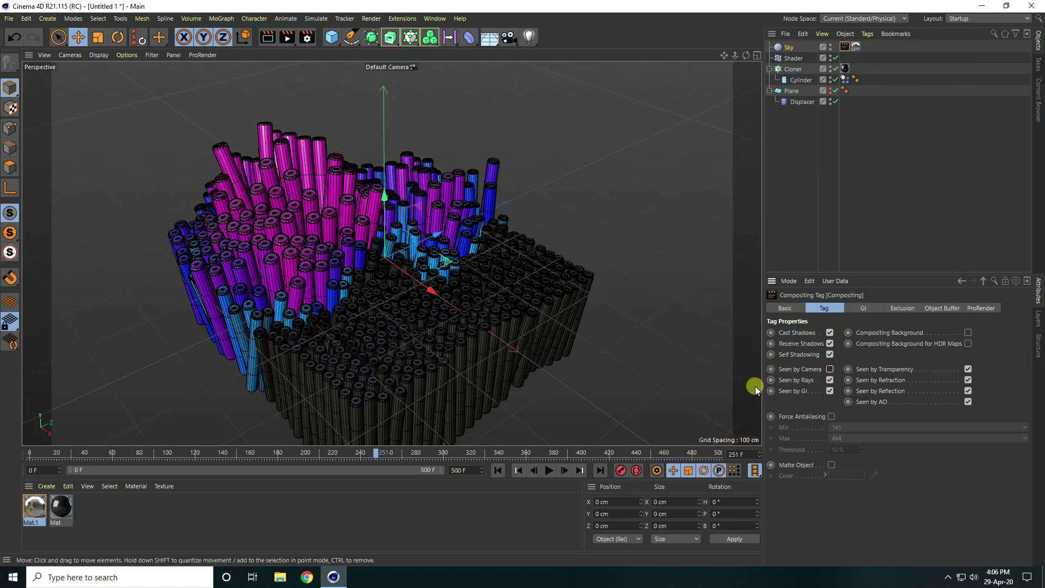
scroll(335, 180, "down", 2)
scroll(335, 252, "up", 2)
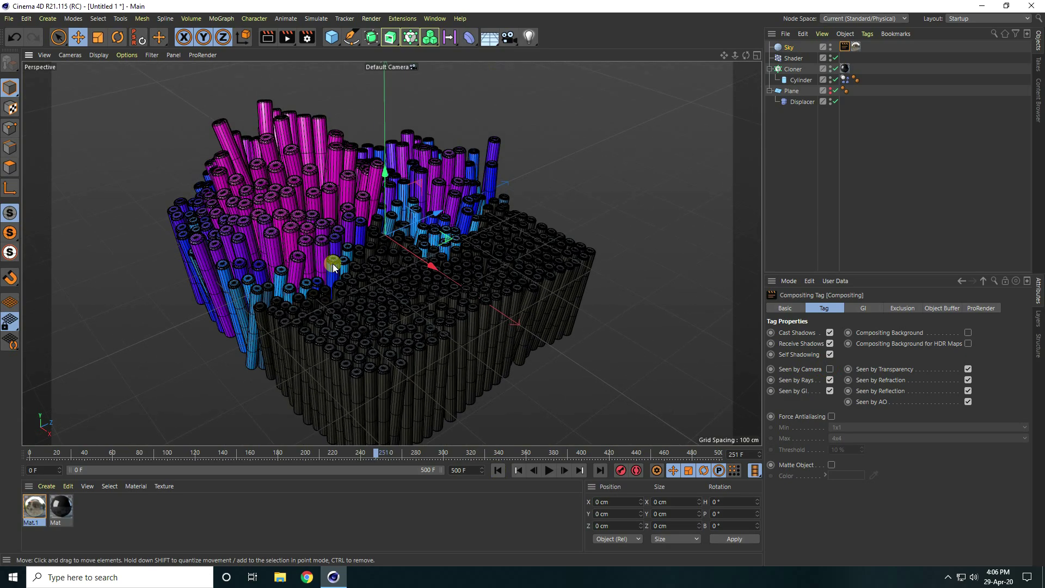
left_click(267, 37)
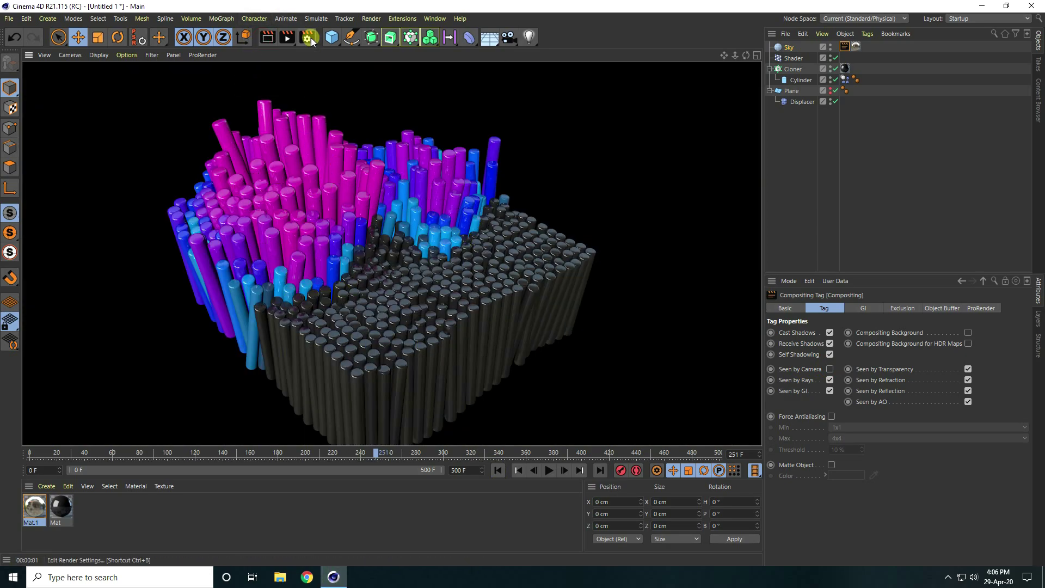
Add Global Illumination to the render settings with Irradiance Cache record density Low
left_click(498, 470)
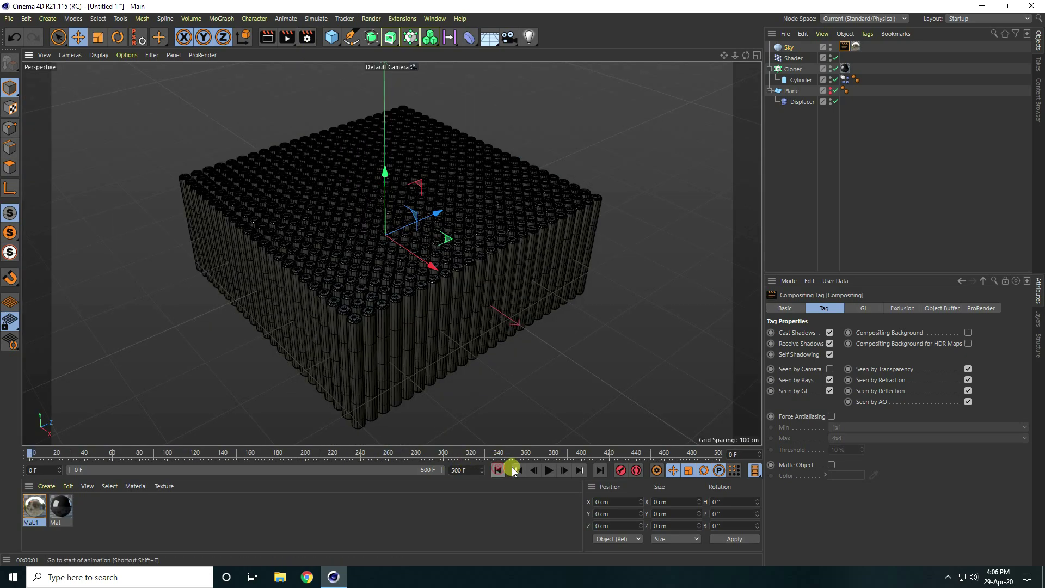
left_click(307, 37)
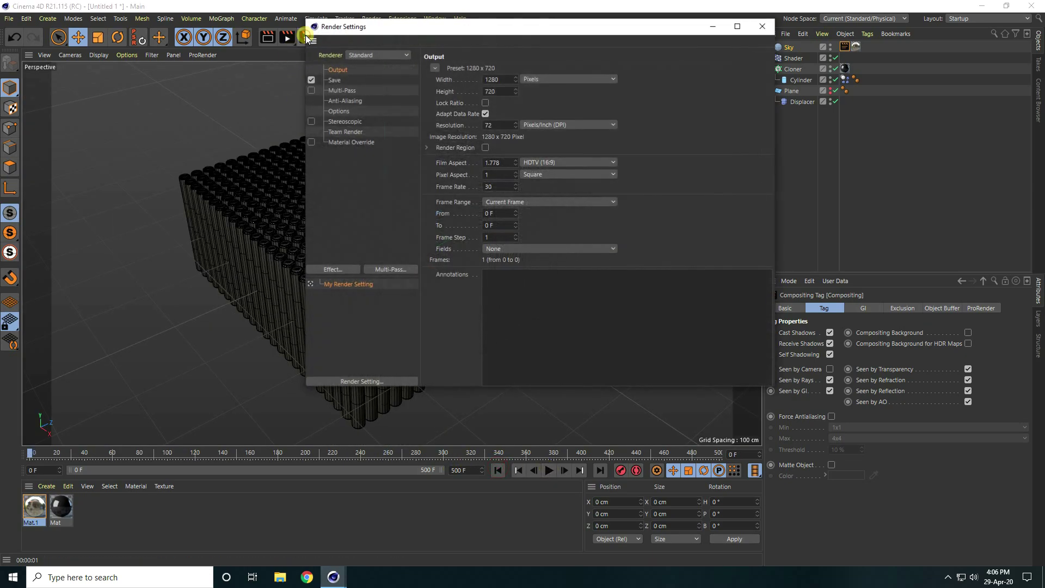
left_click(333, 269)
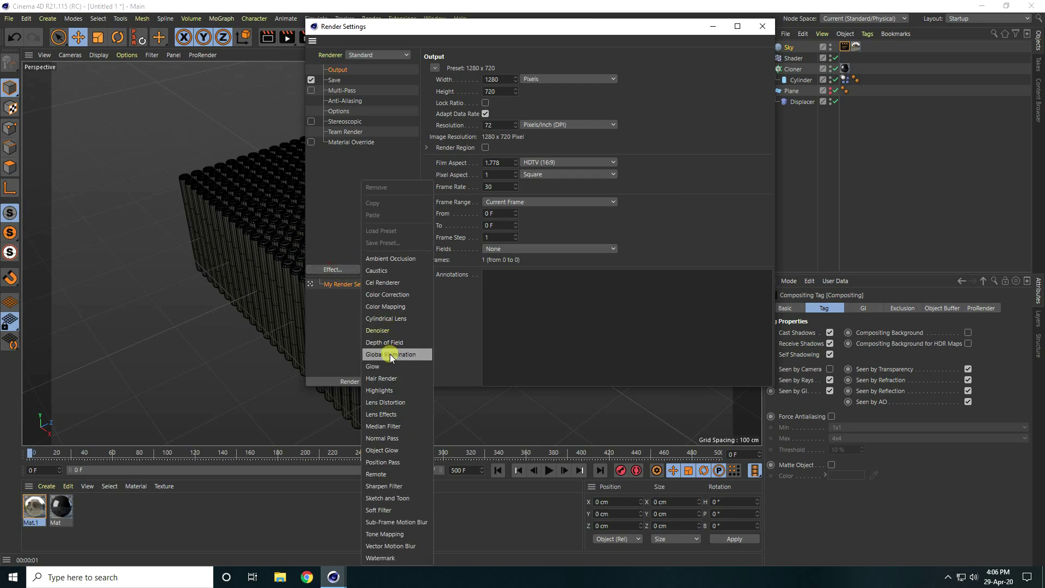
left_click(390, 354)
left_click(495, 69)
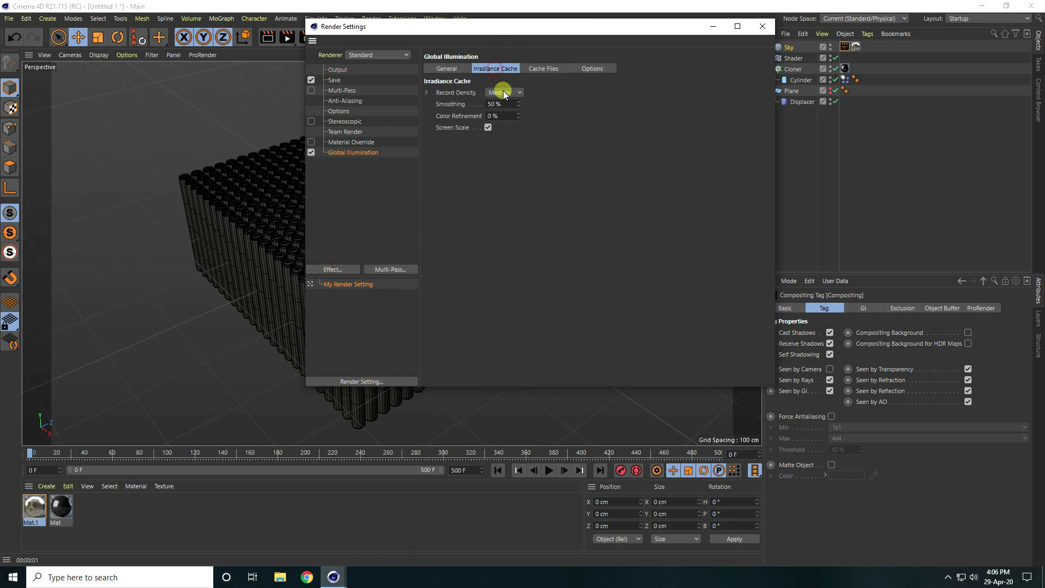
left_click(503, 91)
left_click(503, 130)
Set anti-aliasing to Best and the saved image format to JPG
left_click(342, 101)
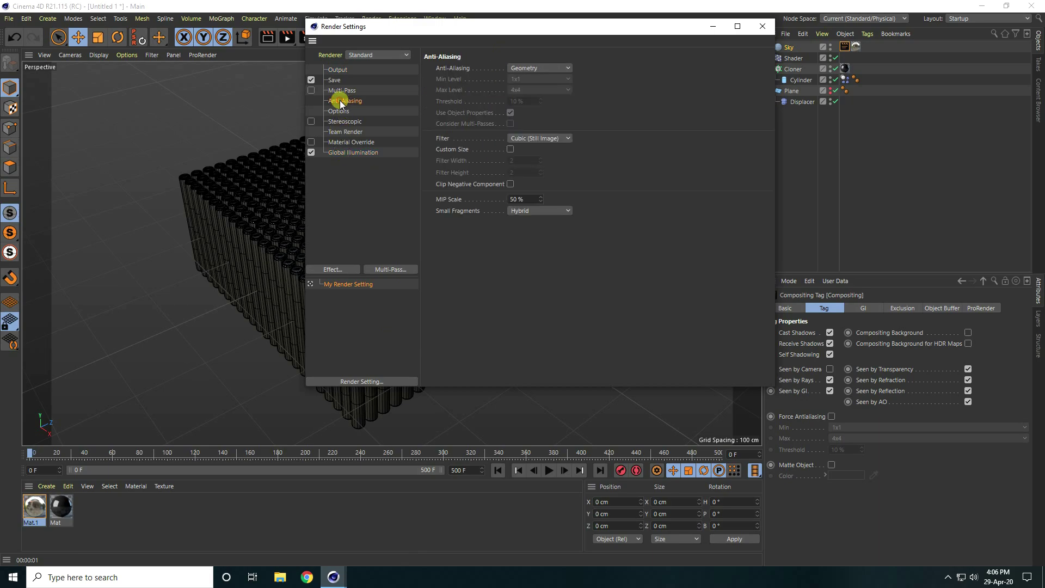
left_click(515, 70)
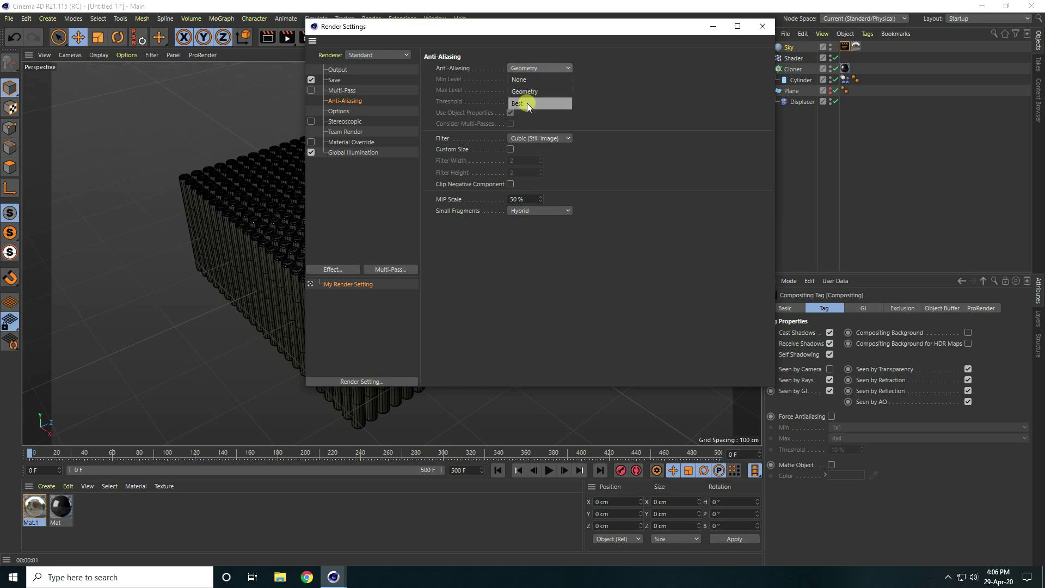
left_click(528, 103)
left_click(335, 79)
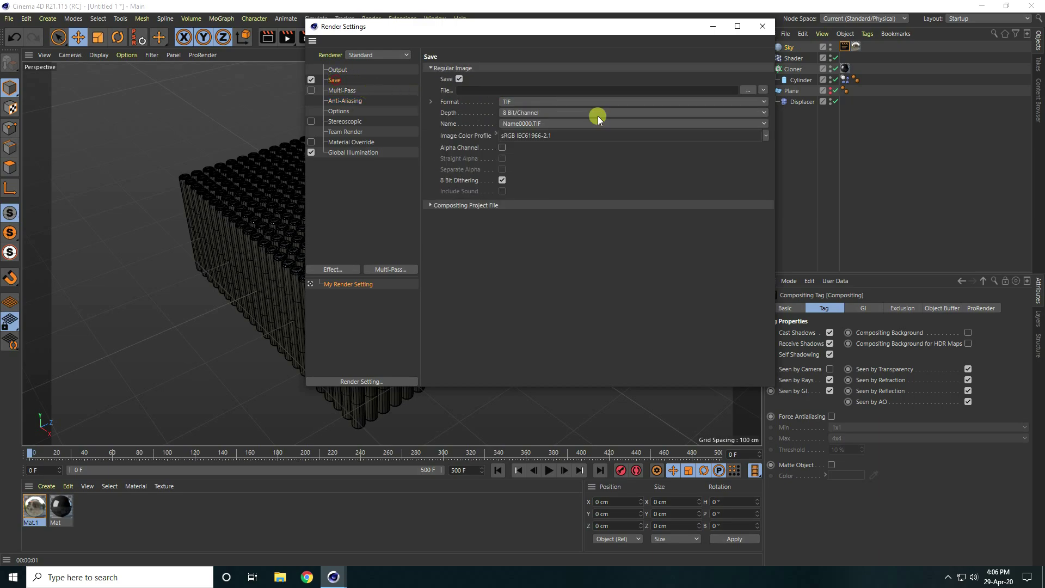
left_click(512, 102)
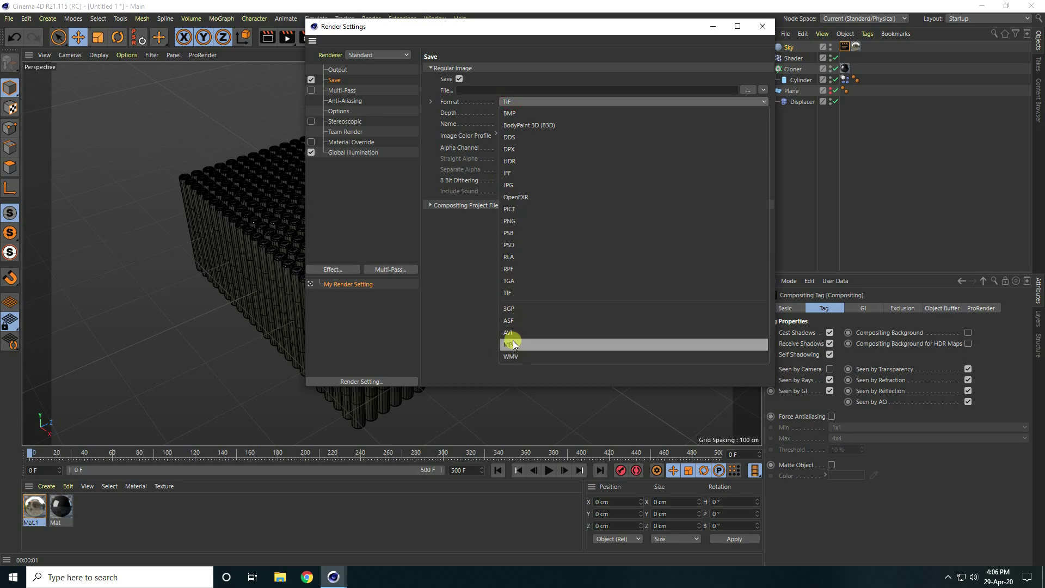
left_click(515, 186)
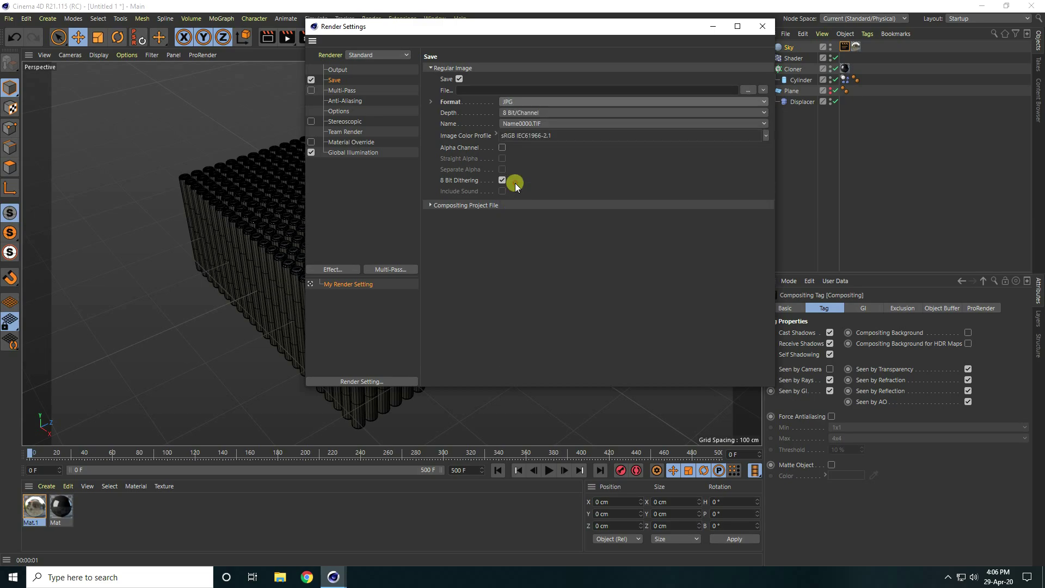
Set the render output to file name 'a' inside a new Desktop folder named renders
left_click(751, 90)
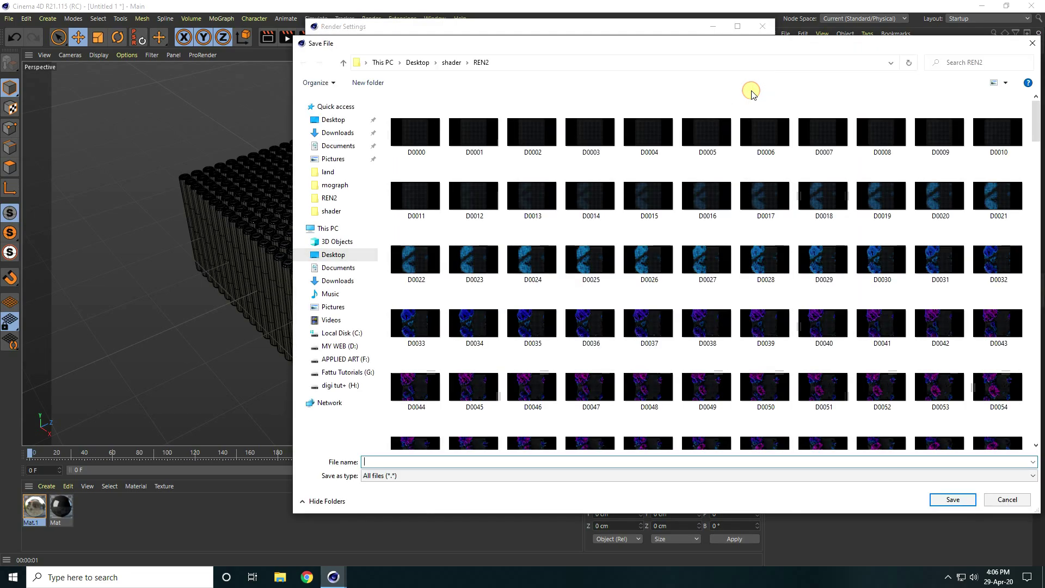
left_click(333, 119)
right_click(537, 295)
mouse_move(565, 398)
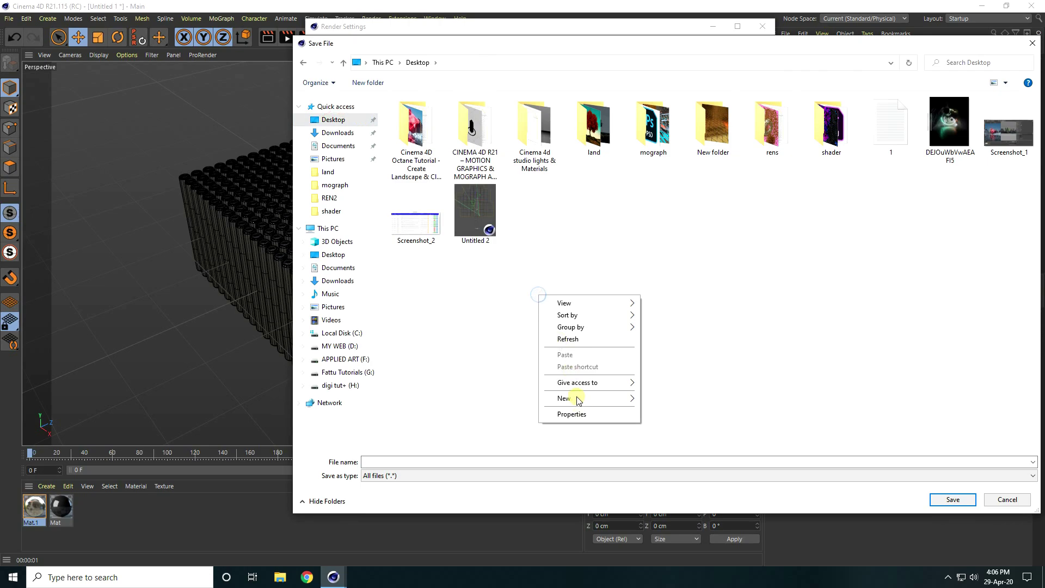
left_click(672, 400)
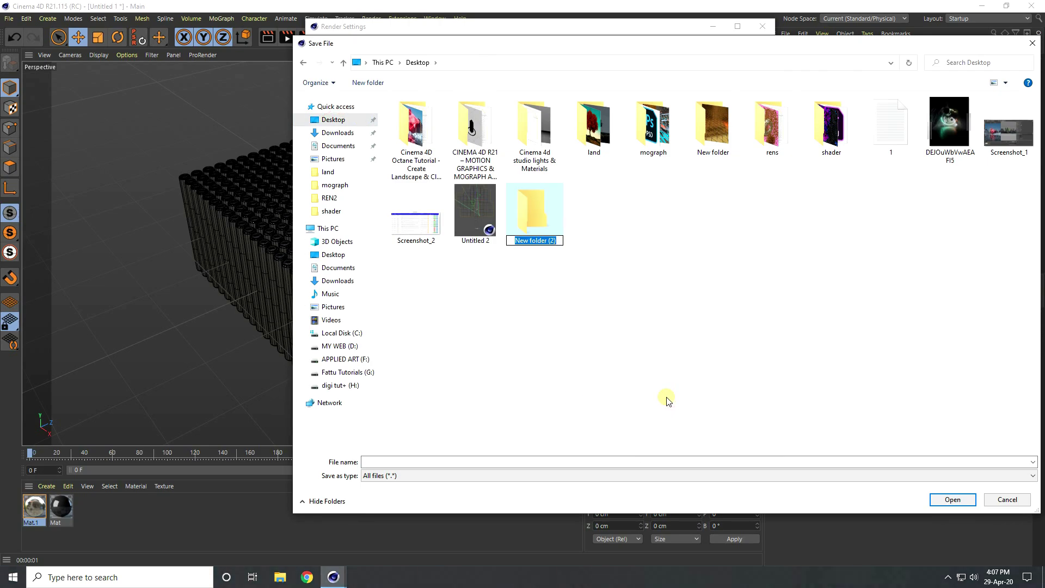
type("re")
key("Return")
key("Return")
left_click(672, 462)
type("a")
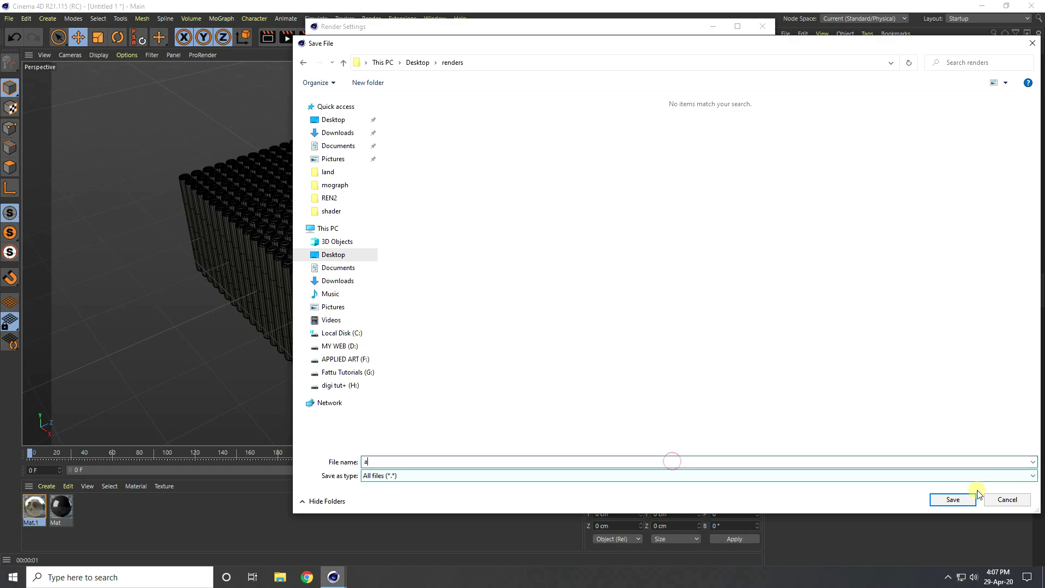
left_click(975, 497)
Set the render Output frame range to All Frames (501 frames)
left_click(342, 70)
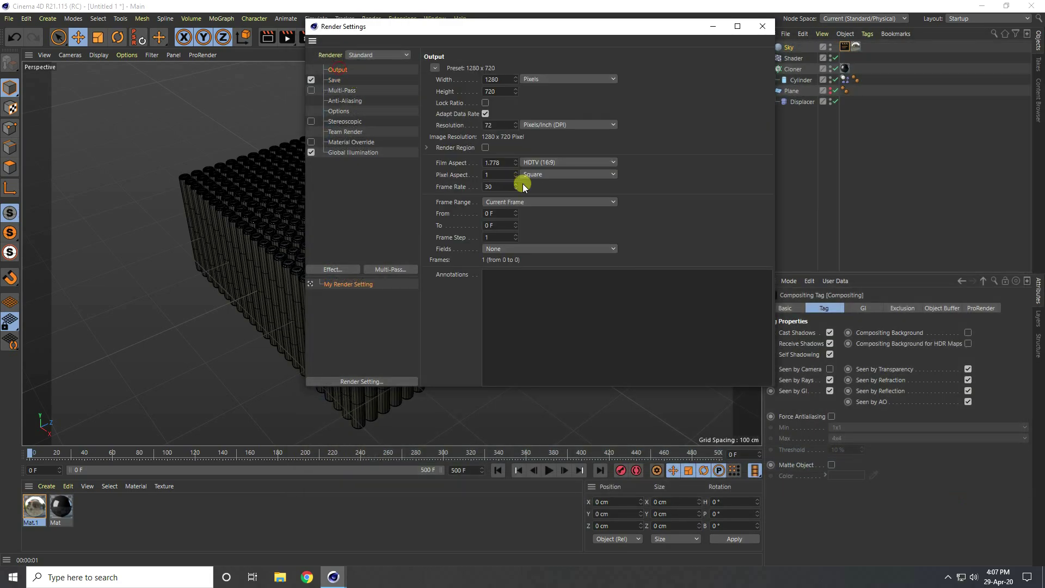
left_click(525, 201)
left_click(520, 234)
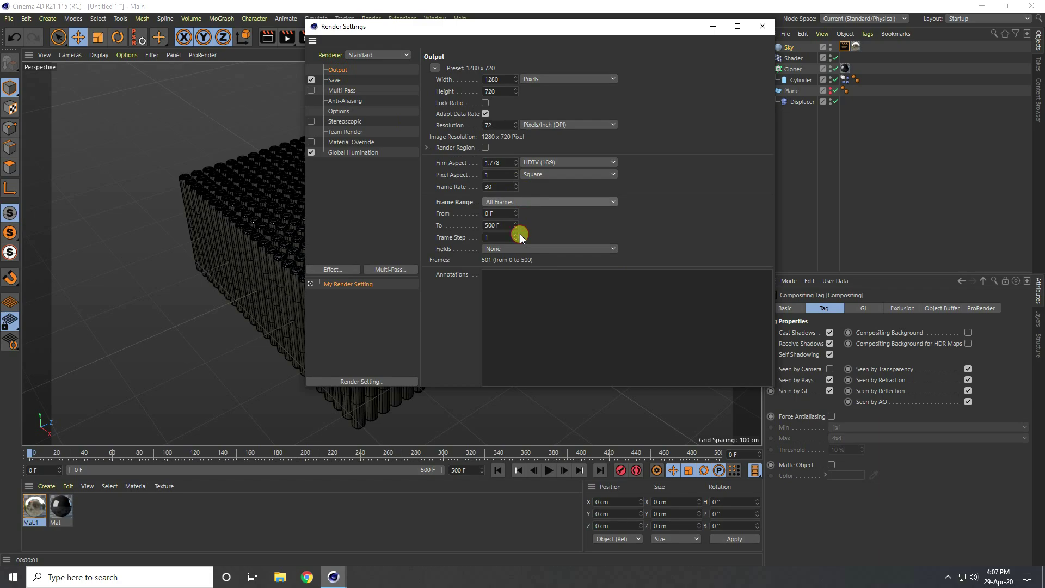
left_click(762, 30)
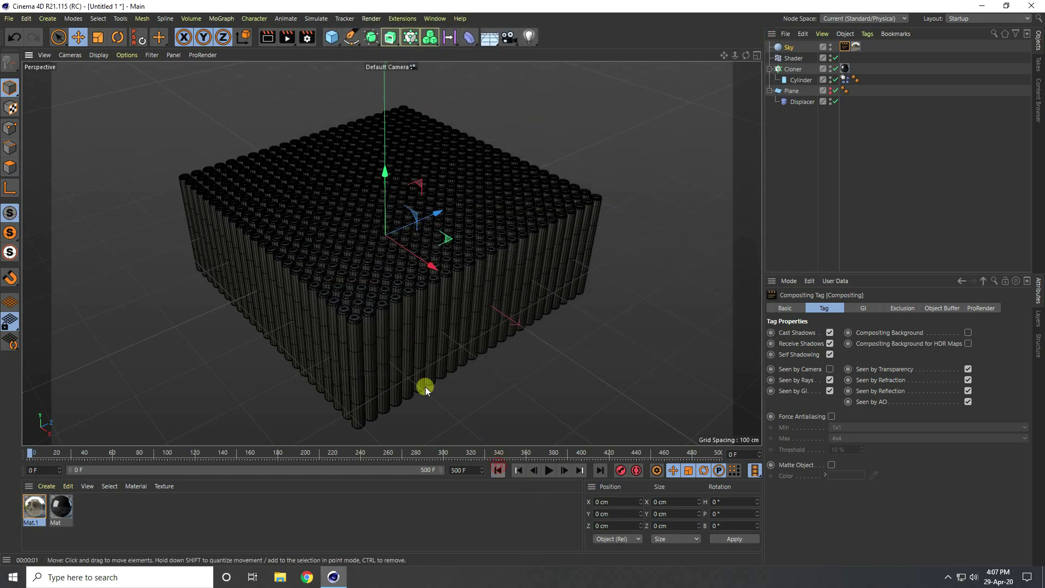
Orbit the view, preview the pillar growth animation, then stop it and rewind to frame 0
mouse_move(392, 369)
left_mouse_down("alt")
mouse_move(411, 338)
mouse_move(394, 335)
left_mouse_up("alt")
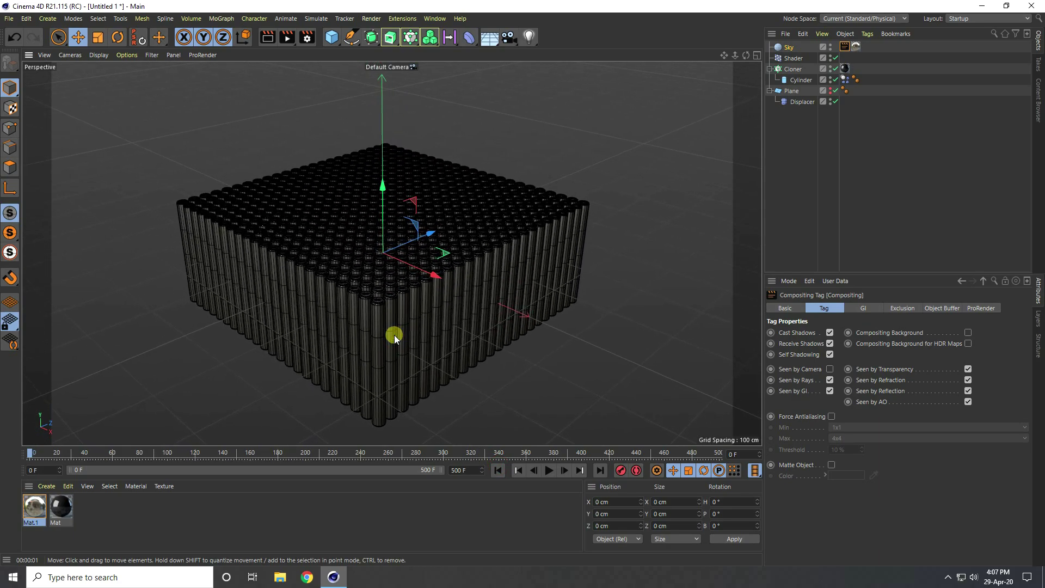
left_click(549, 470)
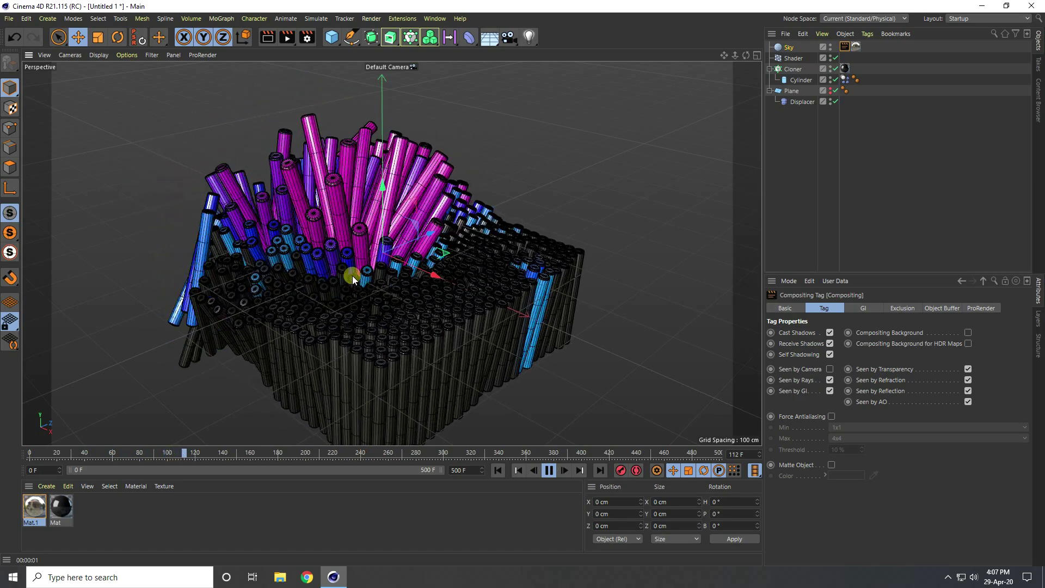
left_click(549, 470)
left_click(497, 470)
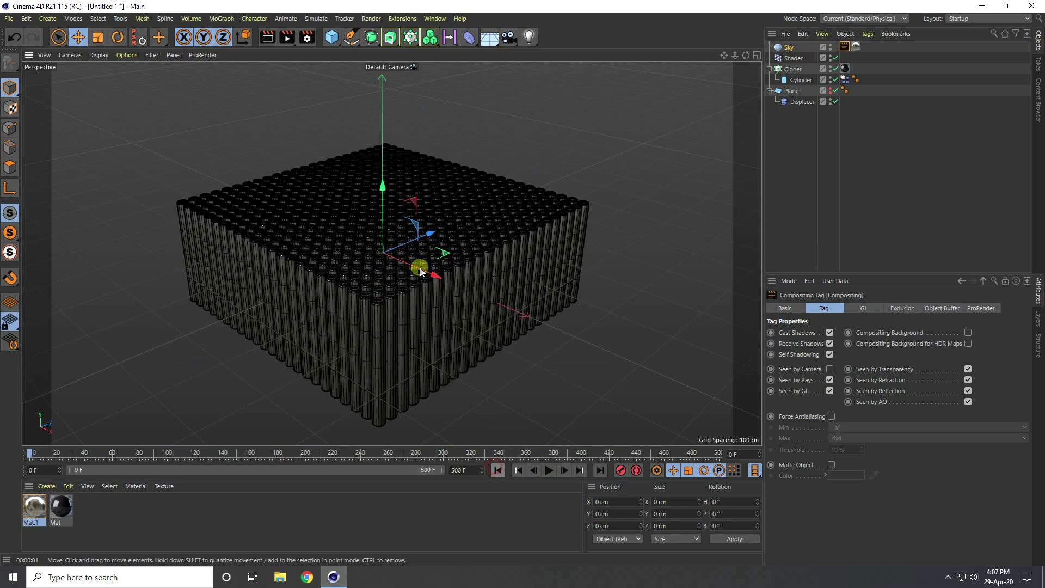
Render the sequence to a maximized Picture Viewer and enable its image filter
left_click(287, 37)
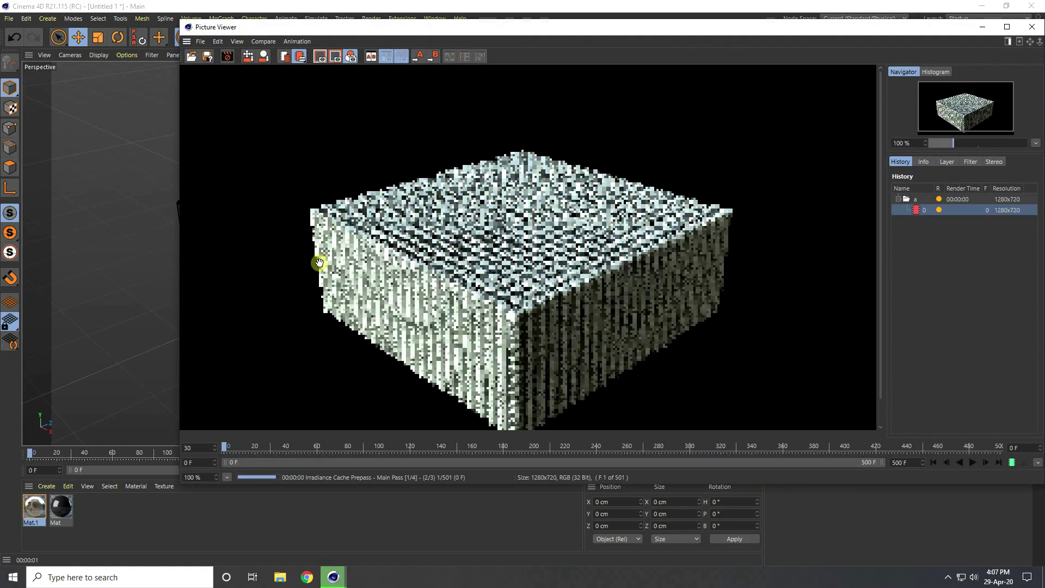
left_click(1008, 28)
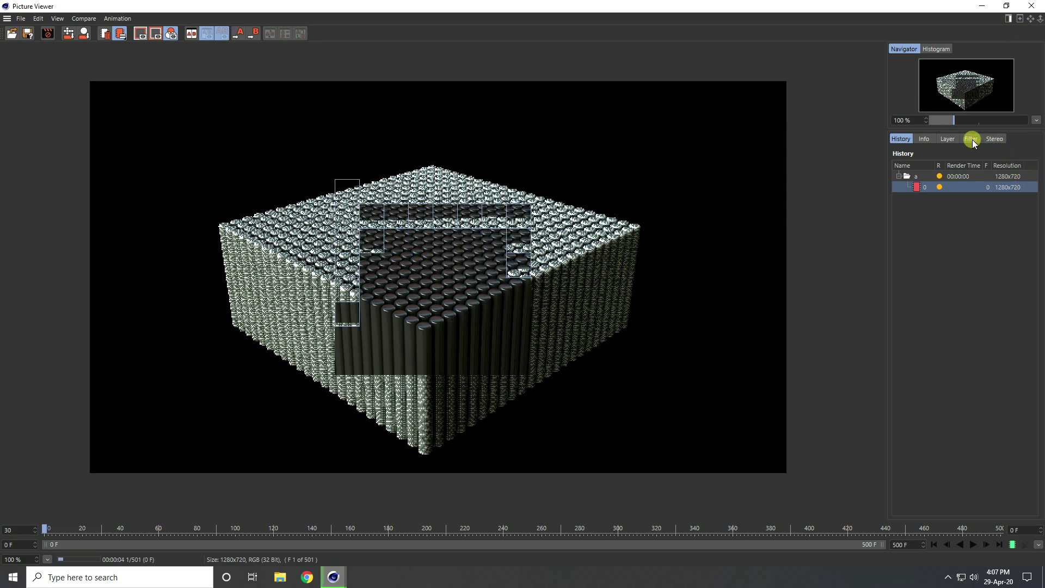
left_click(971, 139)
left_click(896, 164)
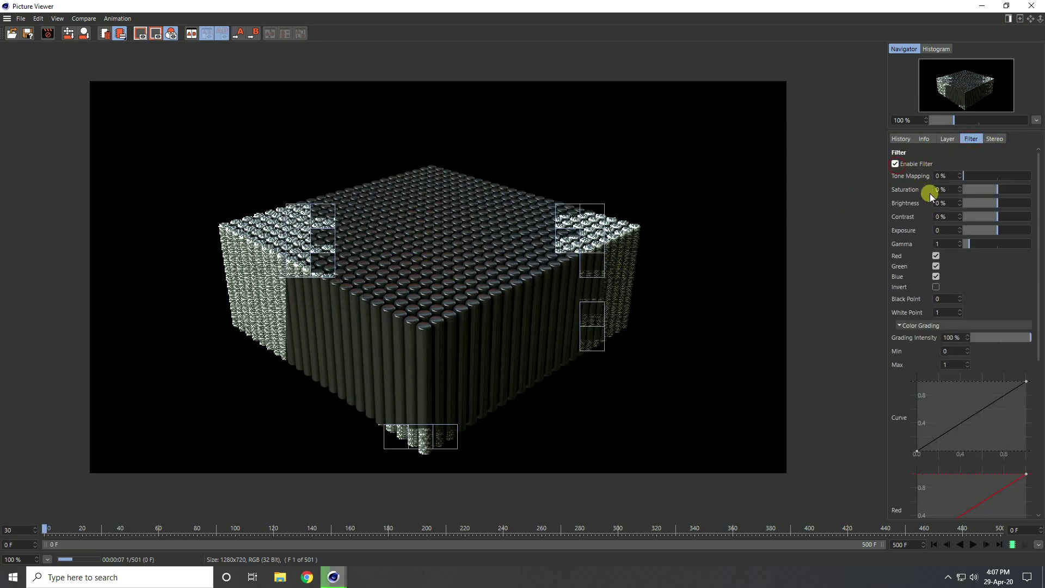
Set the filter Saturation to 20 % and Contrast to 10 %
left_click(947, 190)
type("20")
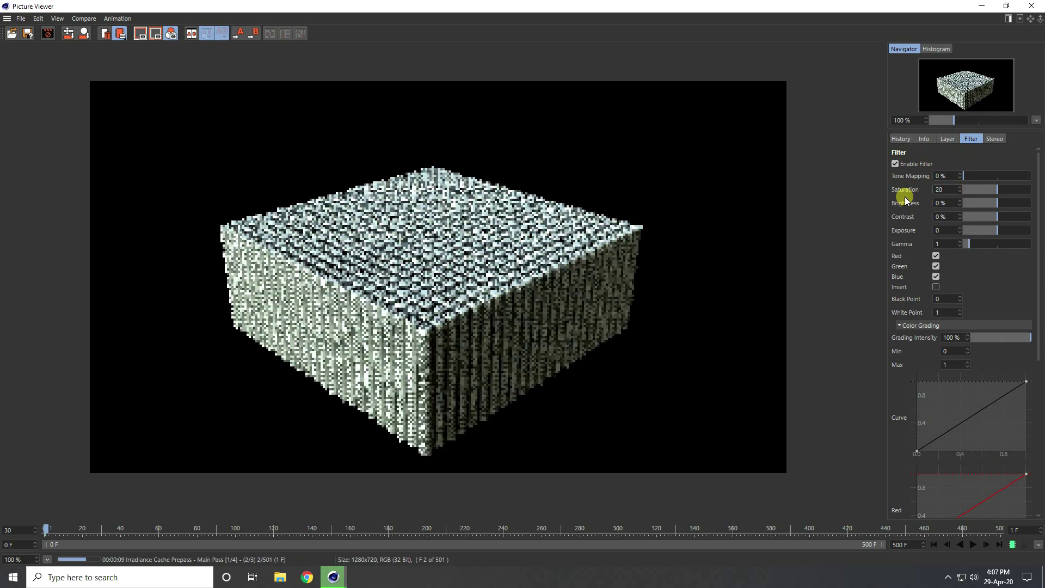
key("Return")
key("Tab")
key("Tab")
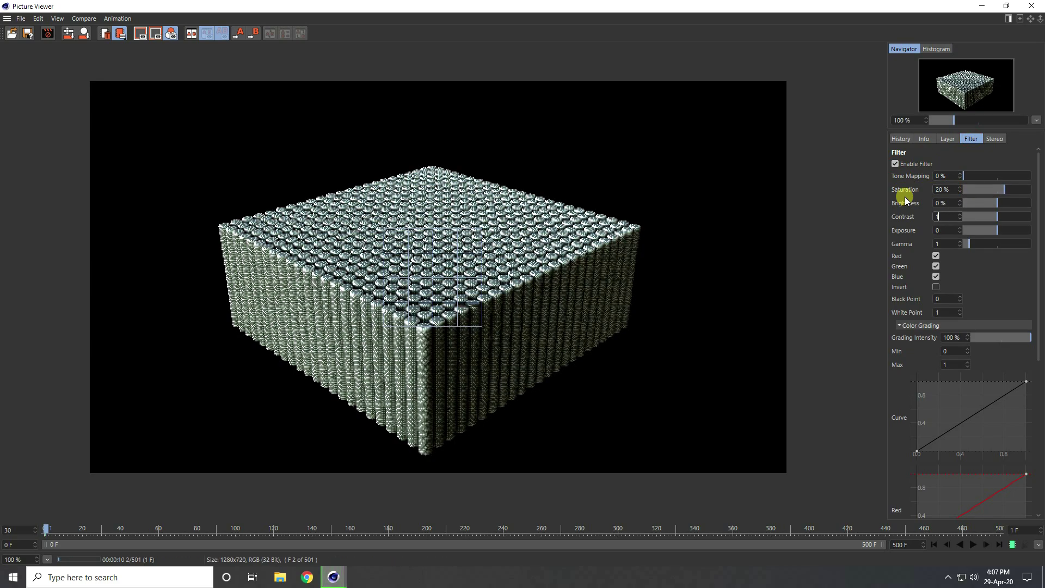
type("10")
key("Return")
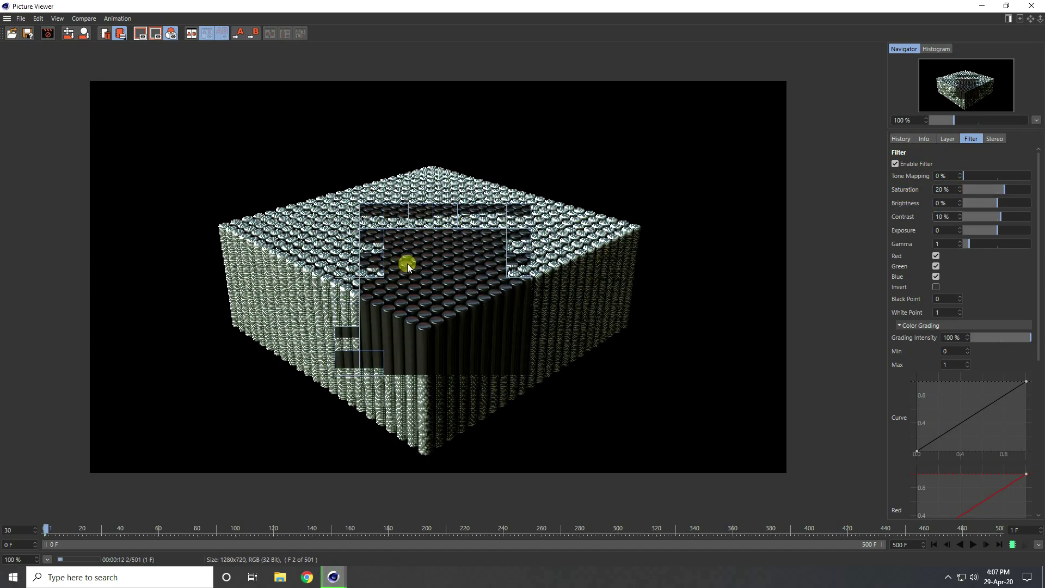